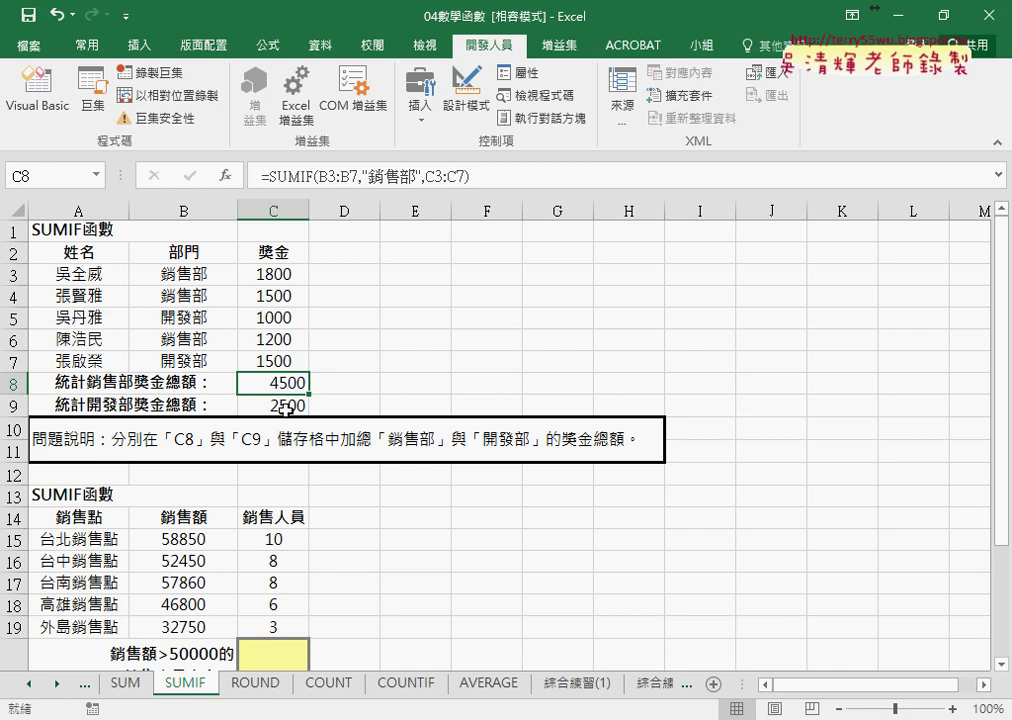
Step: Inspect C9's SUMIF formula for 開發部 and its argument hints, keeping the 2500 result
left_click(285, 405)
left_click(375, 176)
double_click(375, 176)
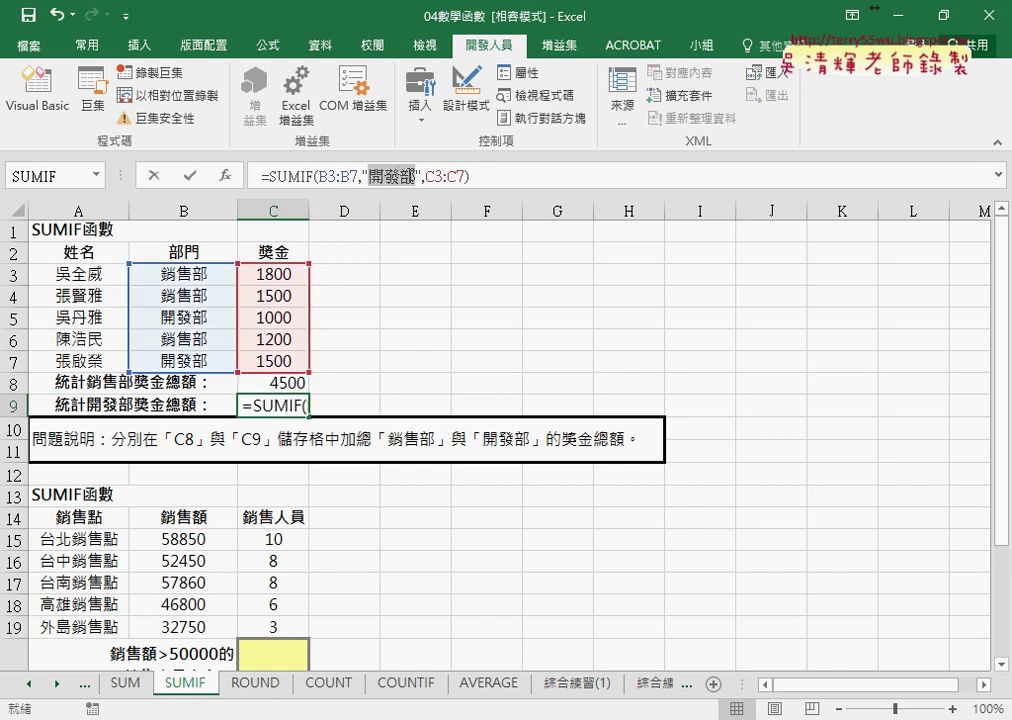
left_click(188, 176)
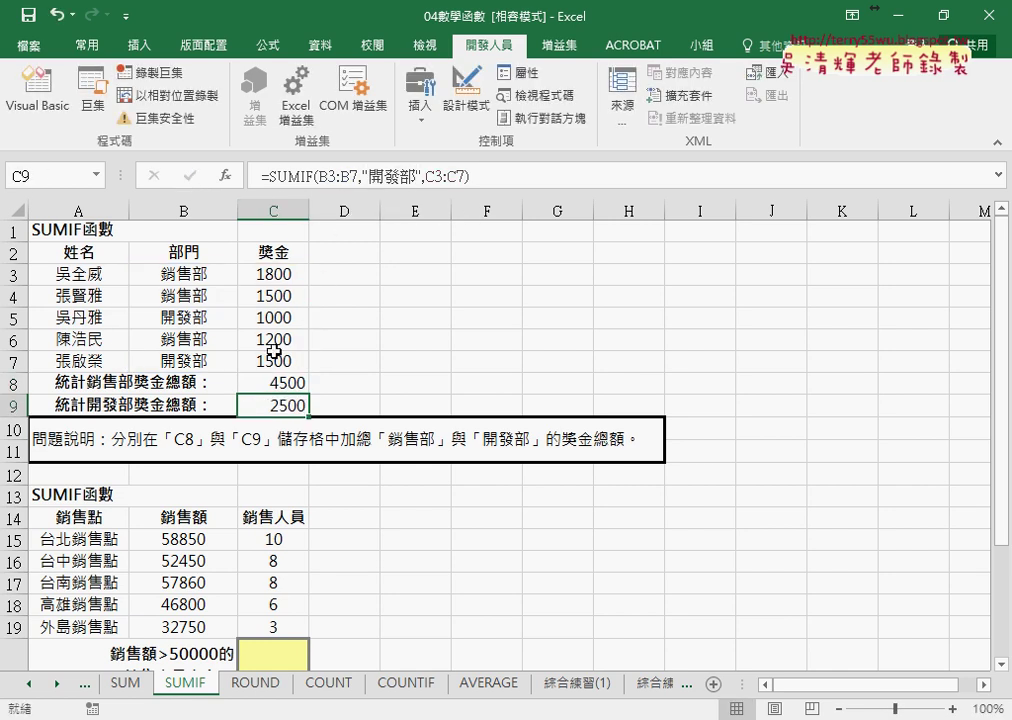
left_click(300, 180)
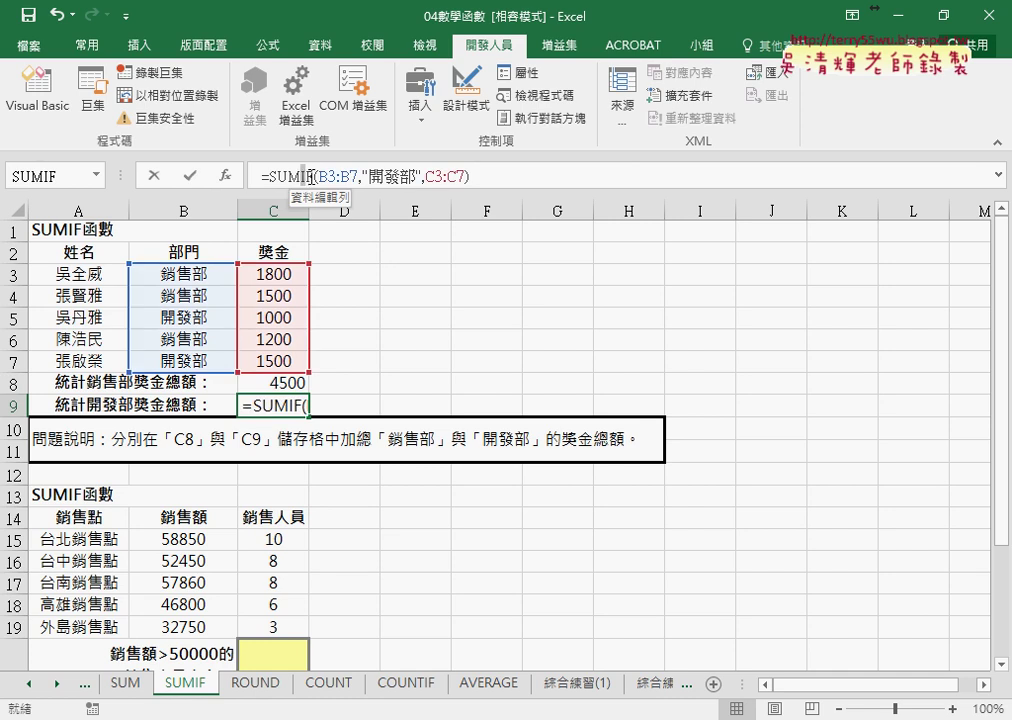
left_click(312, 177)
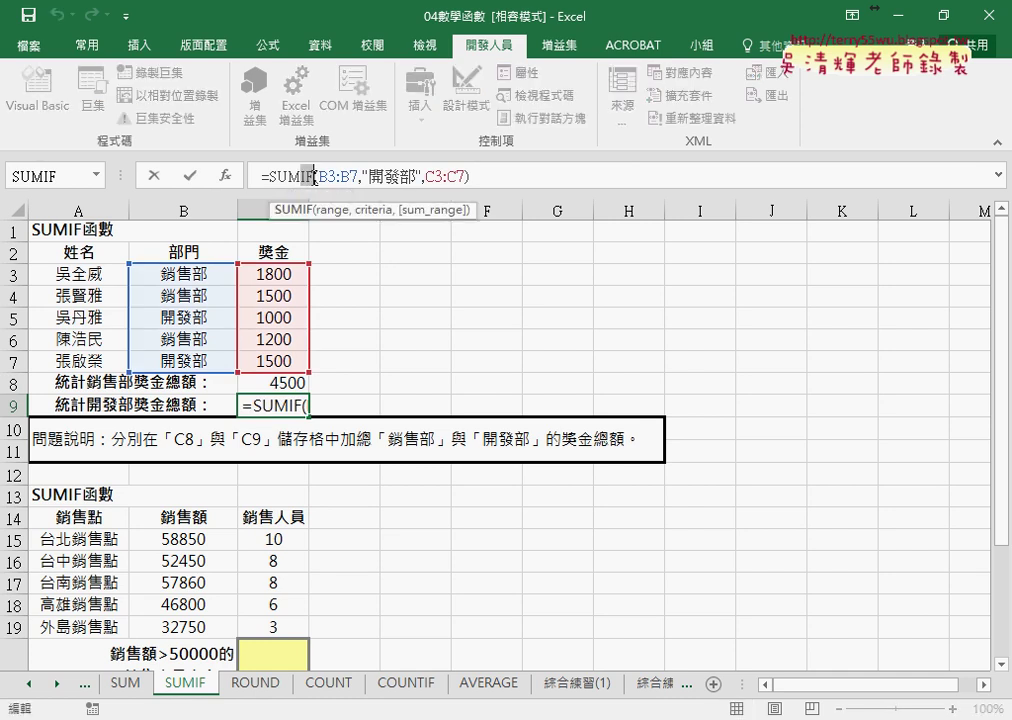
left_click(190, 176)
Step: Select C20 and review the sales amounts in B15:B19
scroll(350, 363, "down", 2)
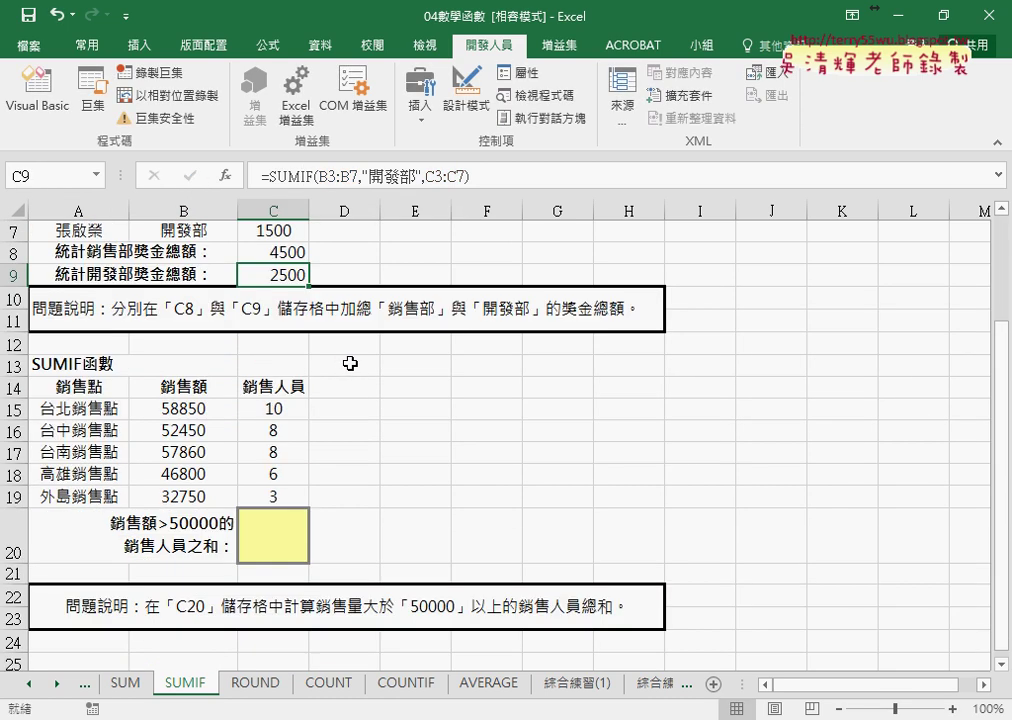
left_click(271, 537)
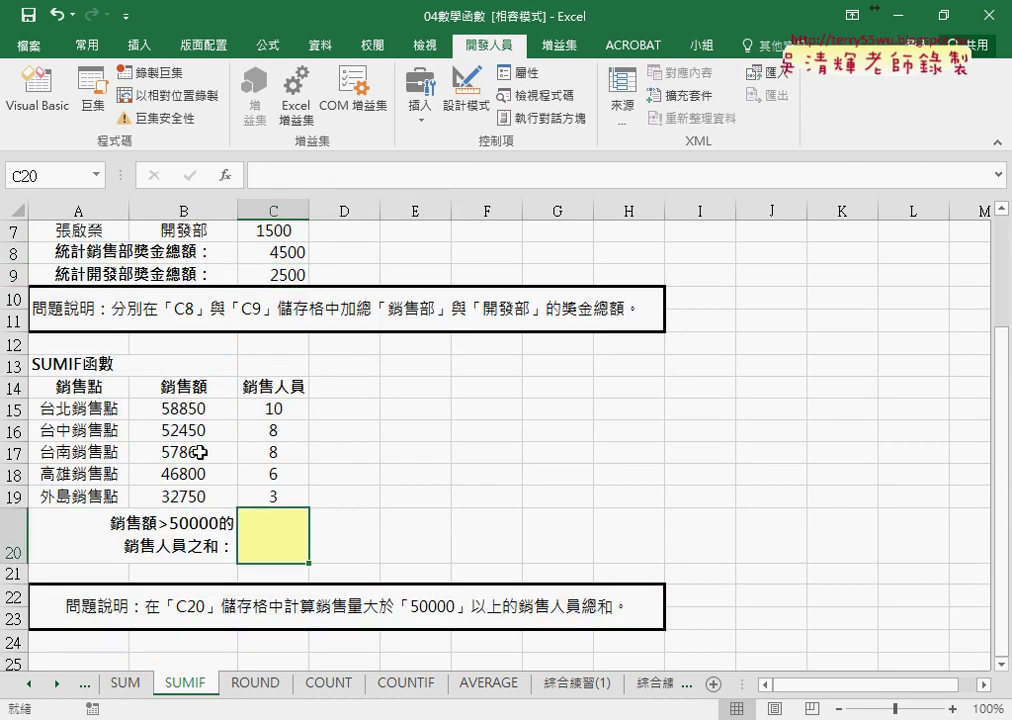
left_click(198, 411)
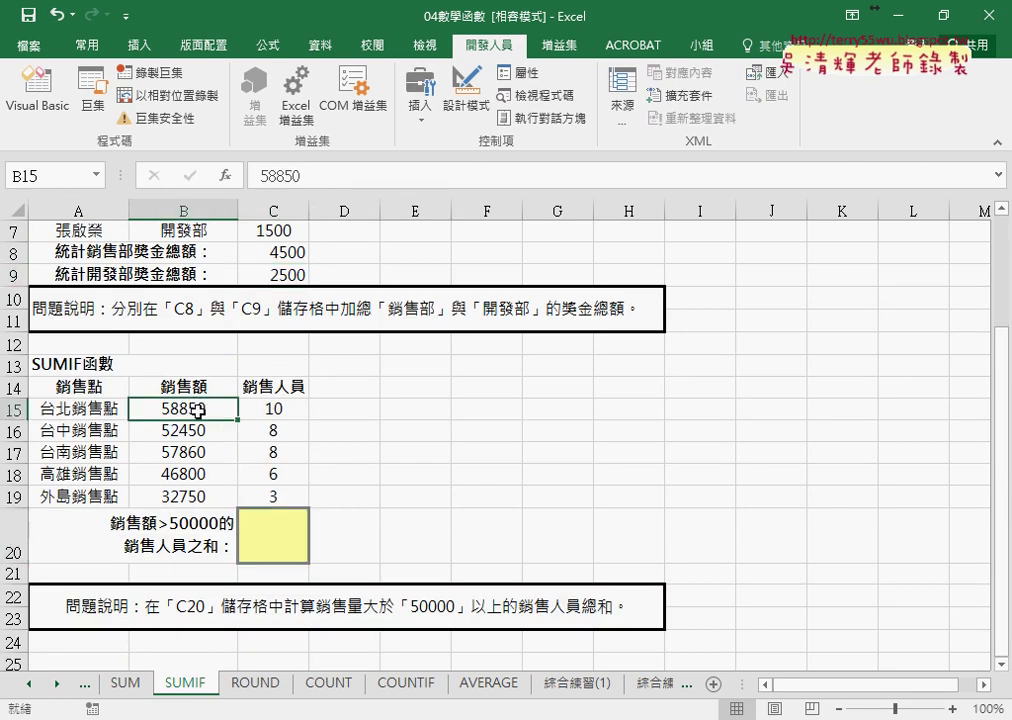
left_click_drag(198, 411, 200, 494)
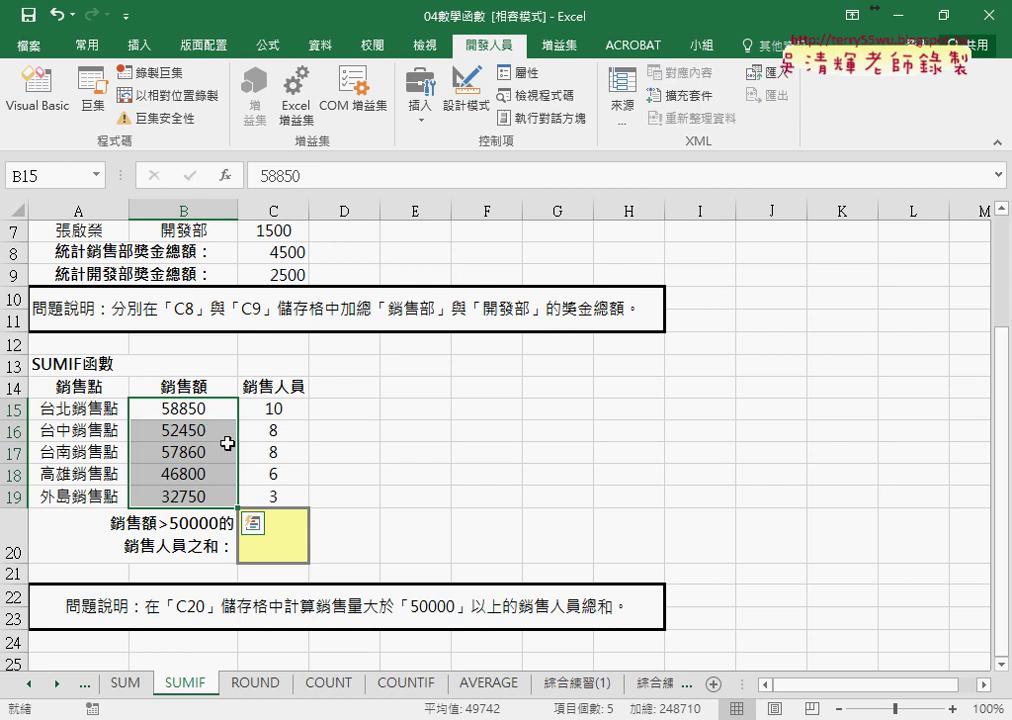
left_click(282, 527)
Step: Insert SUMIF into C20 from the recently used functions category
left_click(231, 176)
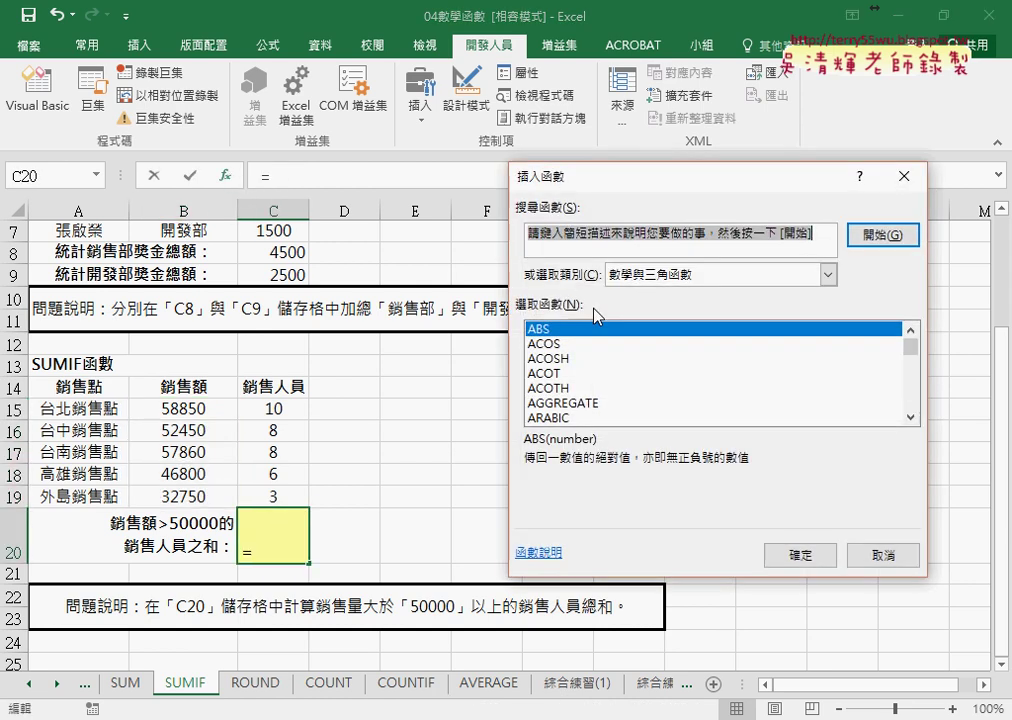
left_click(670, 274)
left_click(670, 292)
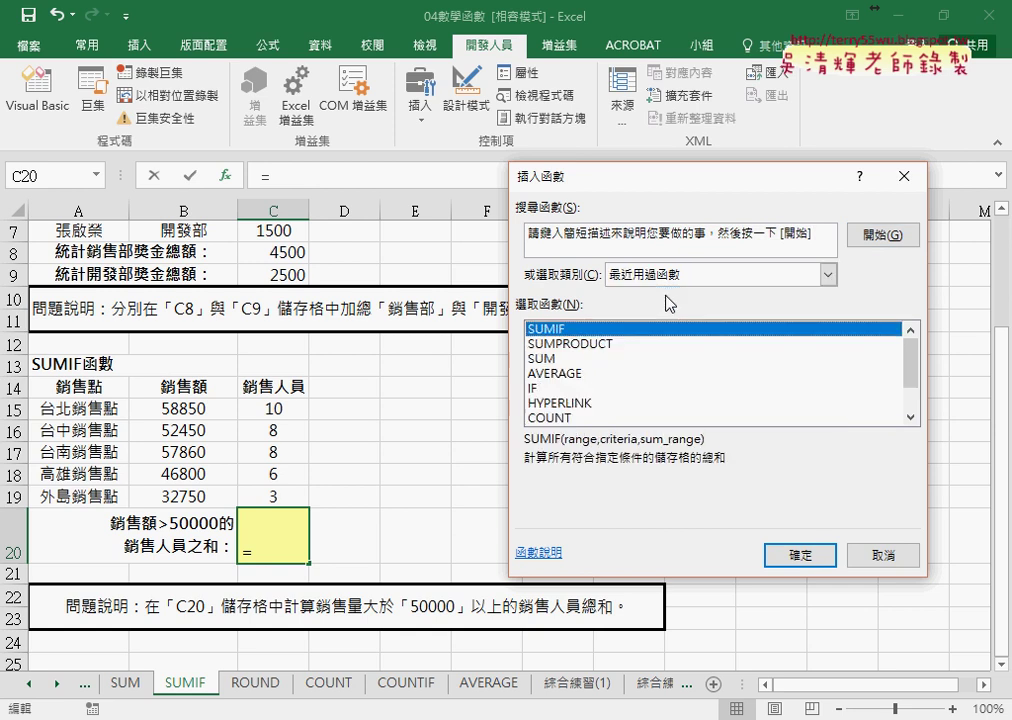
left_click(800, 554)
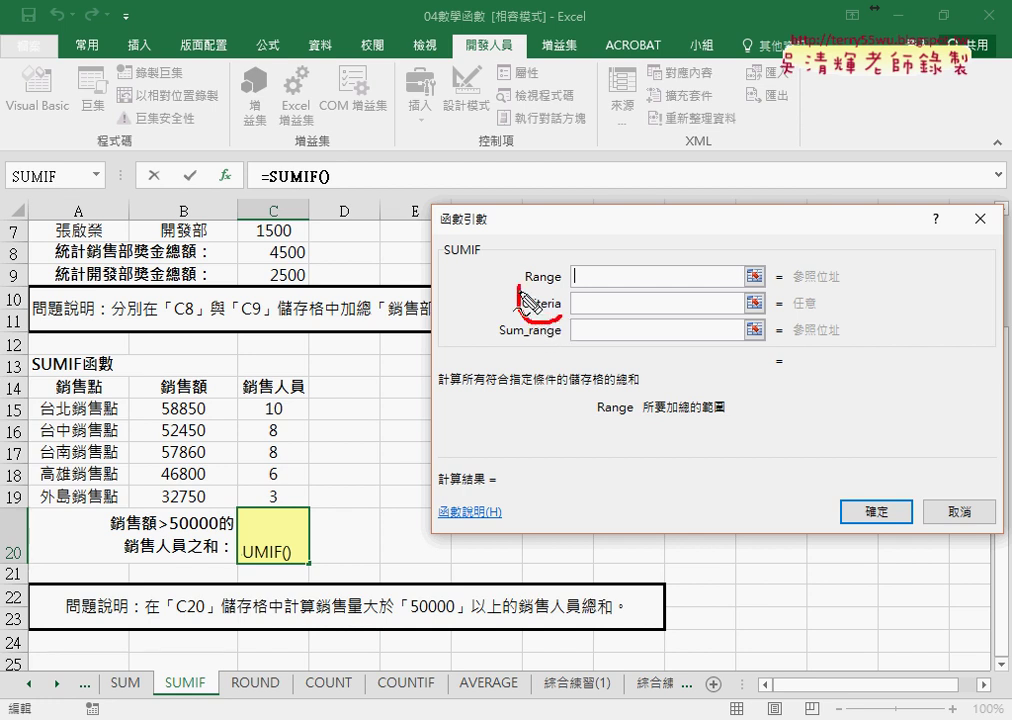
mouse_move(548, 305)
left_mouse_down()
mouse_move(530, 300)
mouse_move(553, 287)
left_mouse_up()
left_click_drag(178, 400, 165, 410)
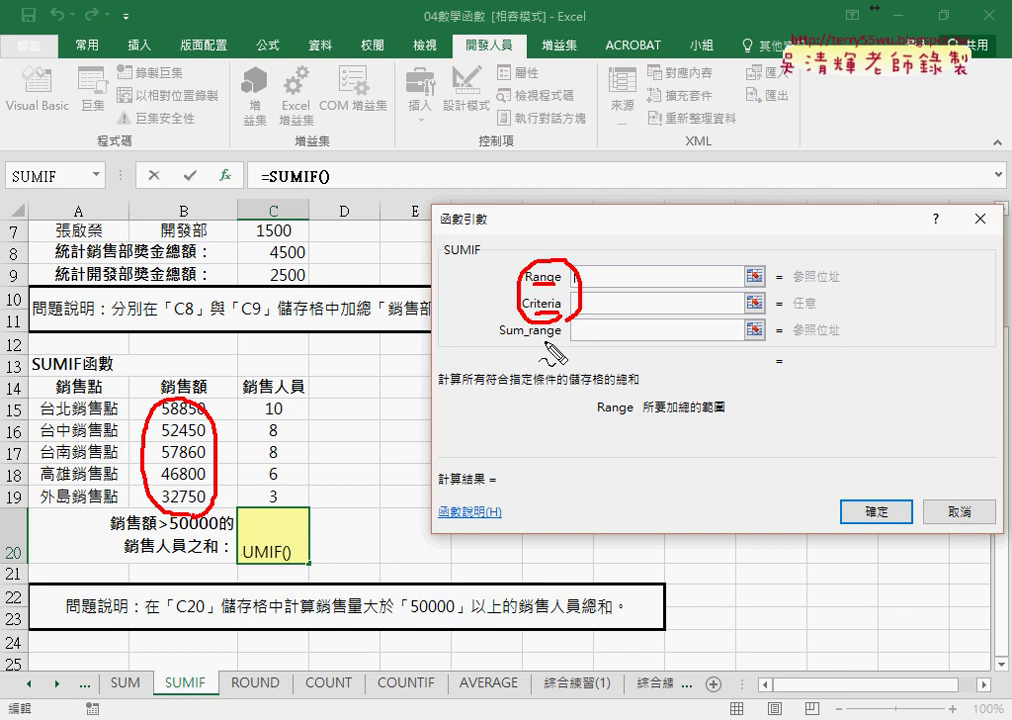
left_click_drag(268, 402, 258, 505)
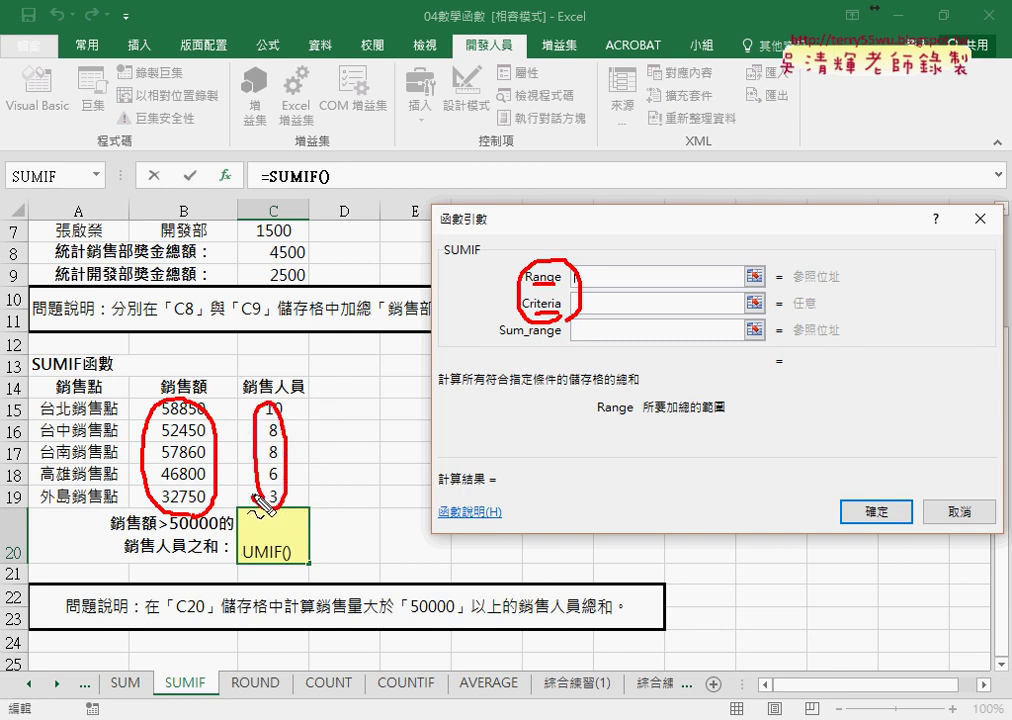
key("Escape")
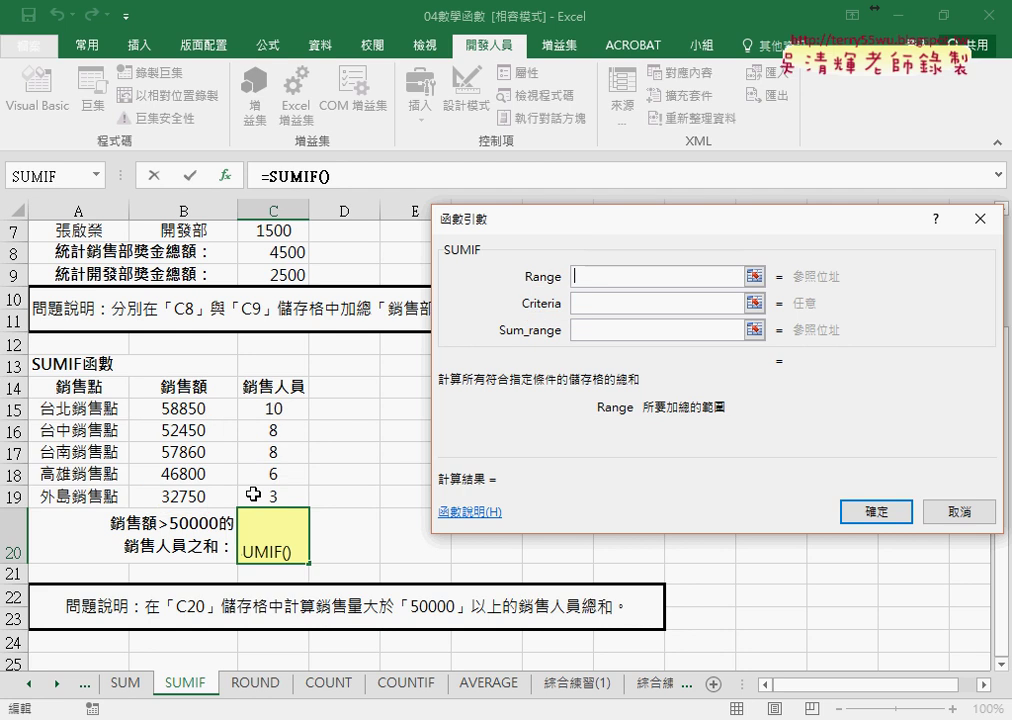
Step: Fill SUMIF with range B15:B19, criterion ">50000" and sum range C15:C19, returning 26
left_click_drag(200, 408, 201, 496)
left_click(587, 305)
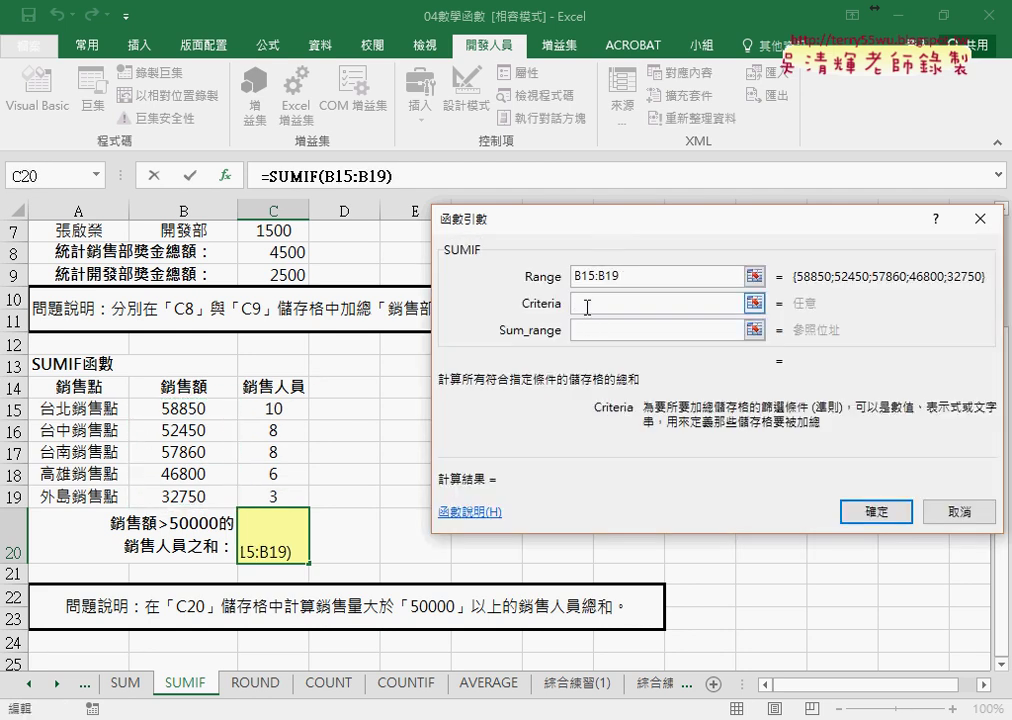
type(">")
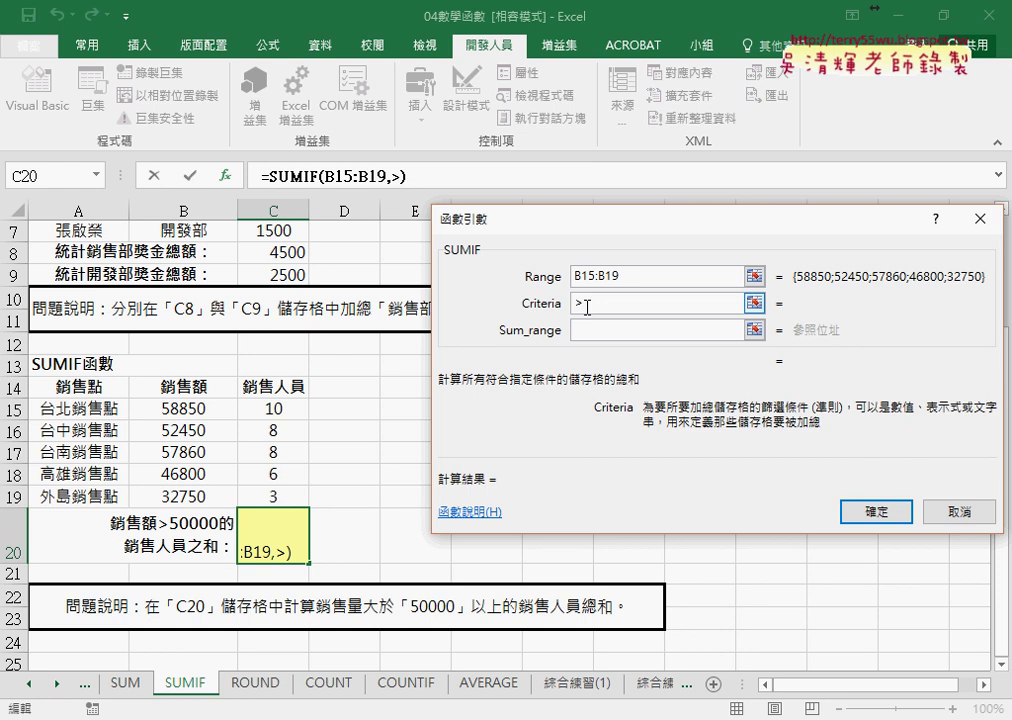
type("5000")
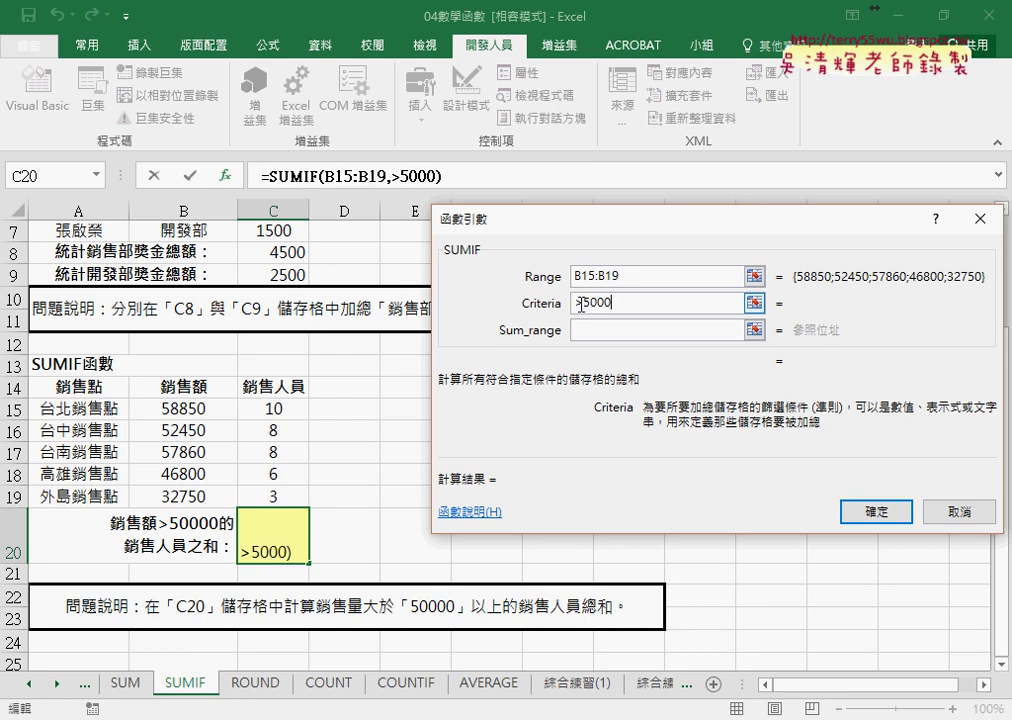
left_click(630, 308)
type("0")
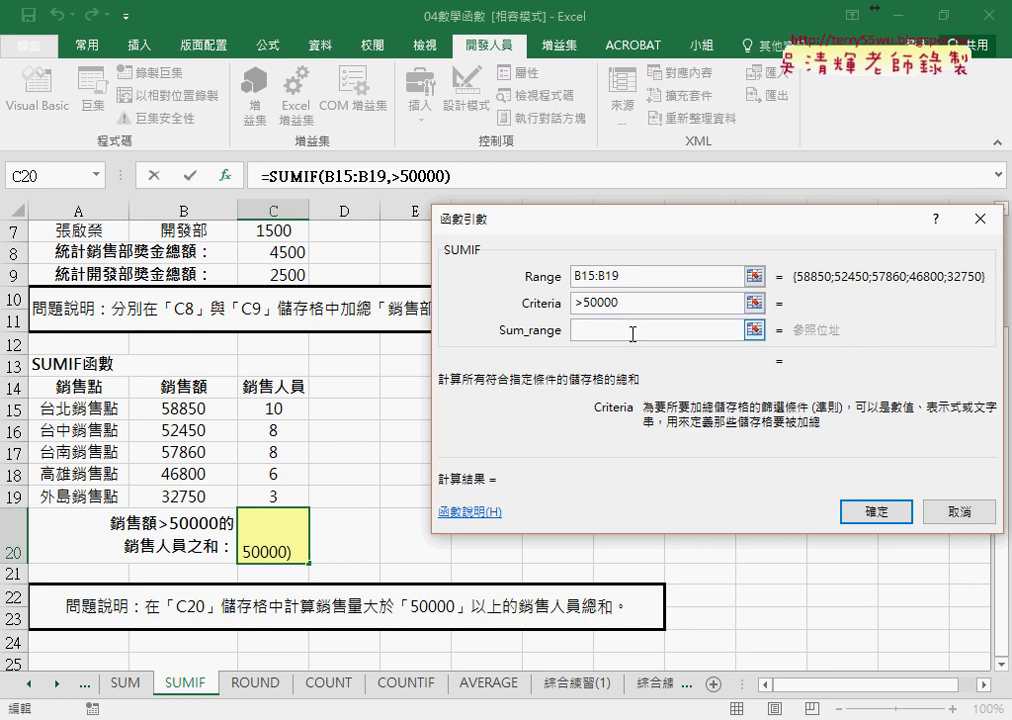
left_click(632, 332)
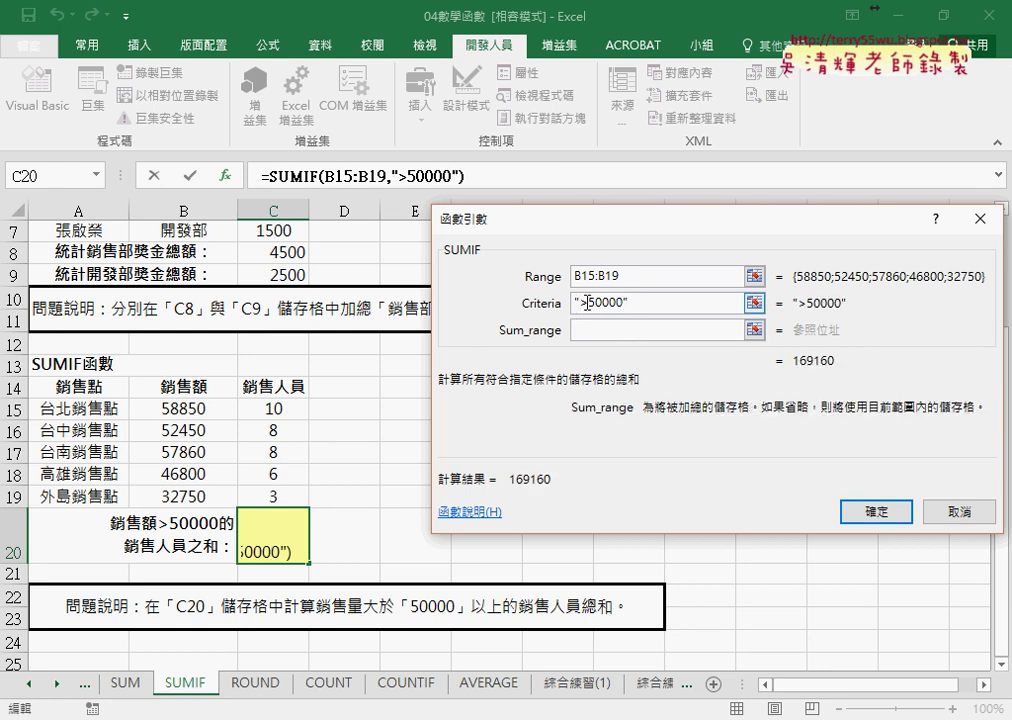
left_click_drag(615, 305, 571, 305)
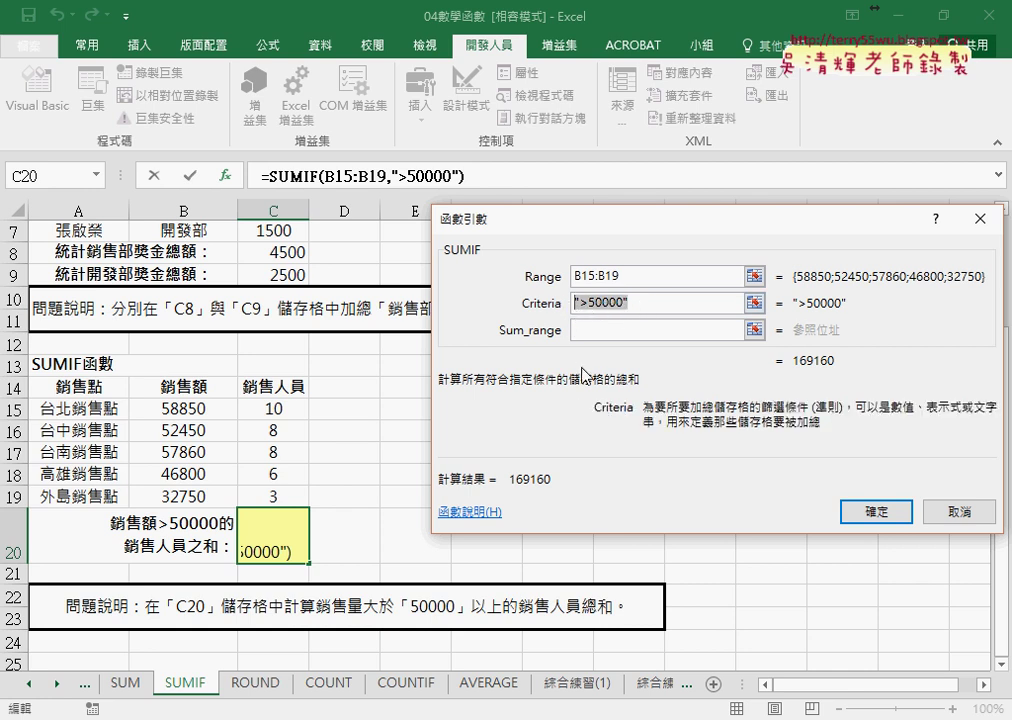
key("Tab")
left_click_drag(273, 408, 287, 496)
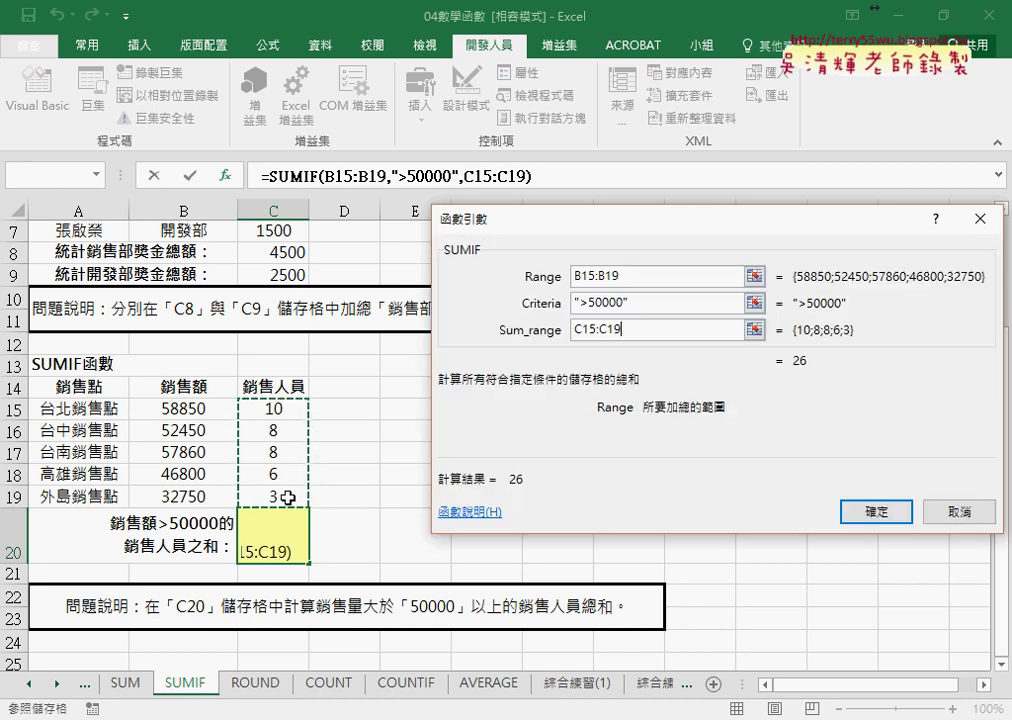
left_click(881, 513)
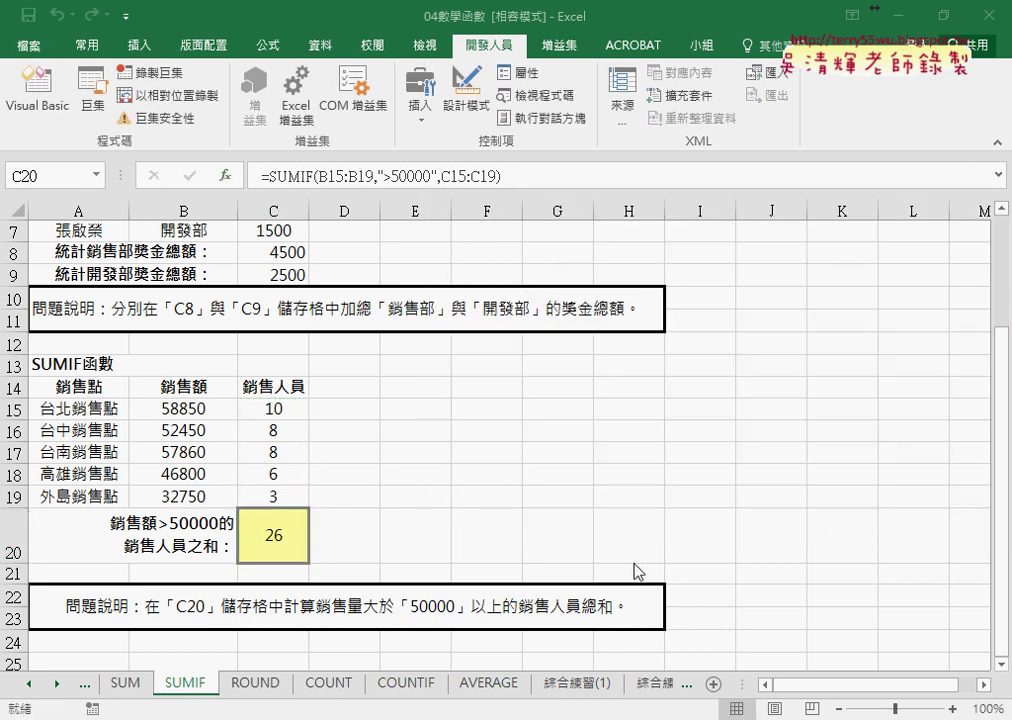
Step: Check that C15:C17 sums to 26, then enlarge the instructions picture on 綜合練習(2)
left_click_drag(275, 407, 298, 452)
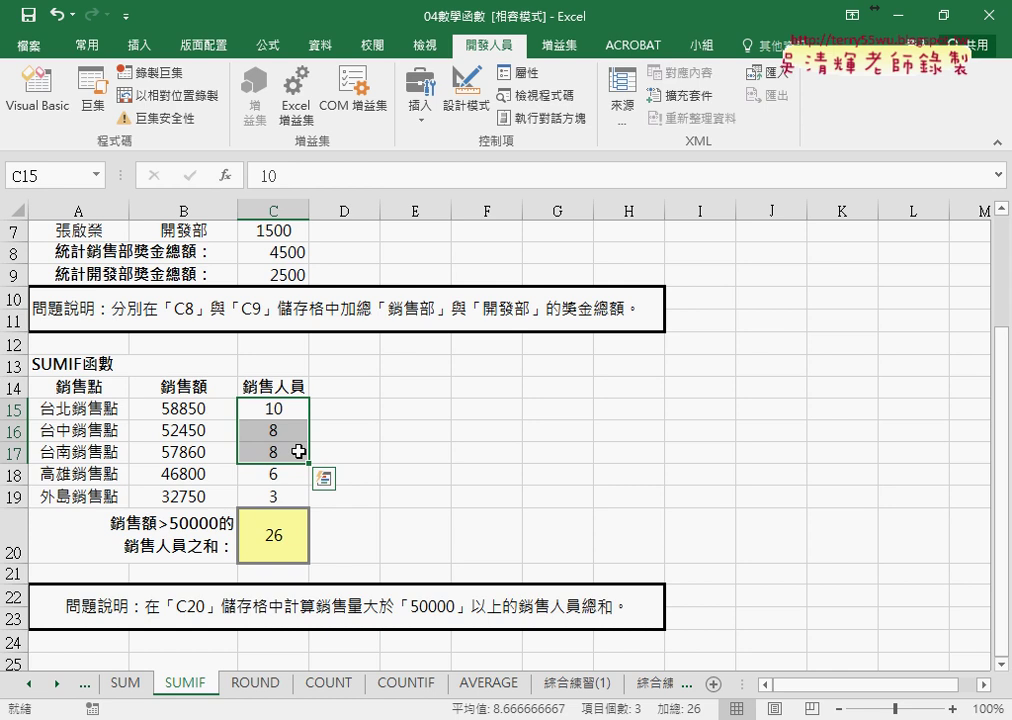
left_click(658, 686)
left_click(352, 402)
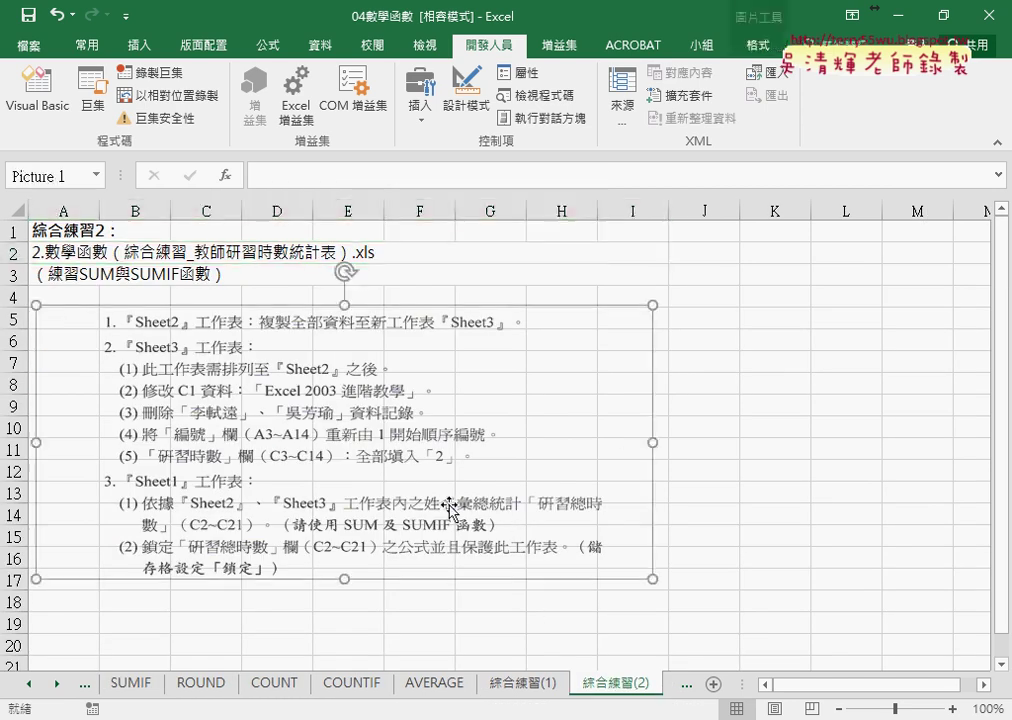
left_click_drag(655, 581, 771, 631)
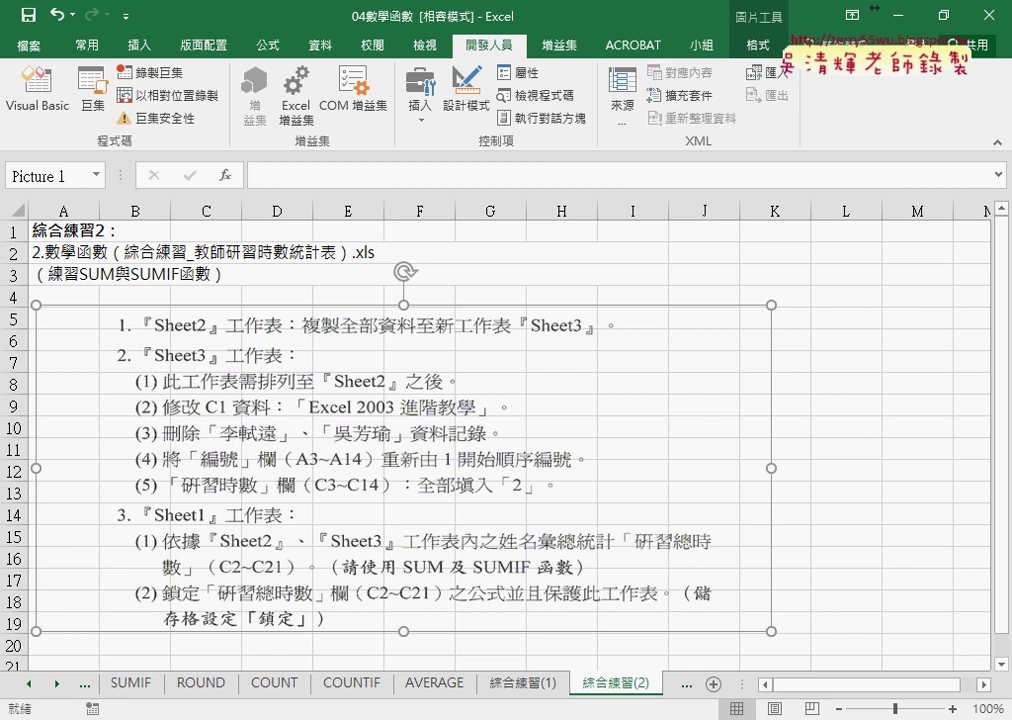
Step: Look at the 教師研習時數統計表 workbook in the 04數學函數 folder, then return to the code Google Doc
left_click(463, 643)
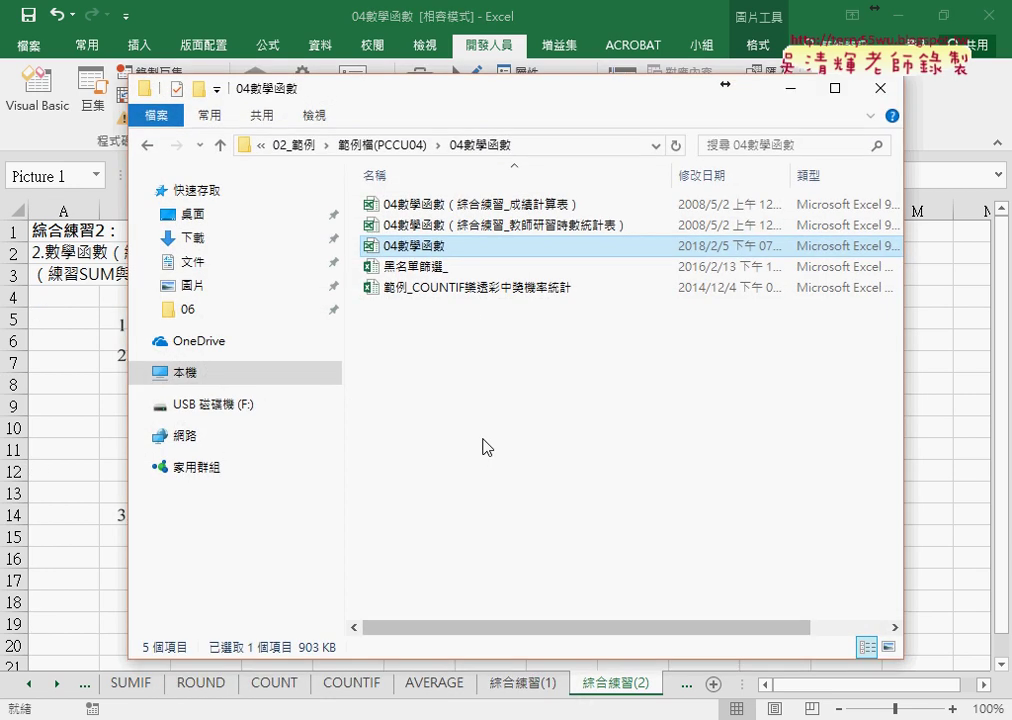
left_click(585, 226)
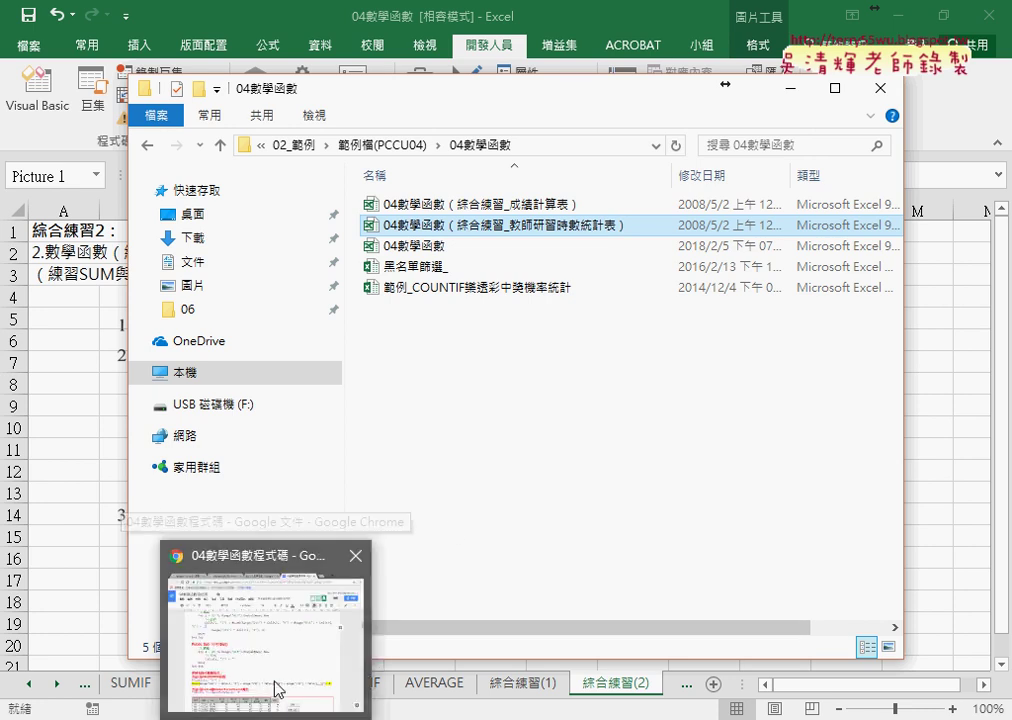
left_click(273, 687)
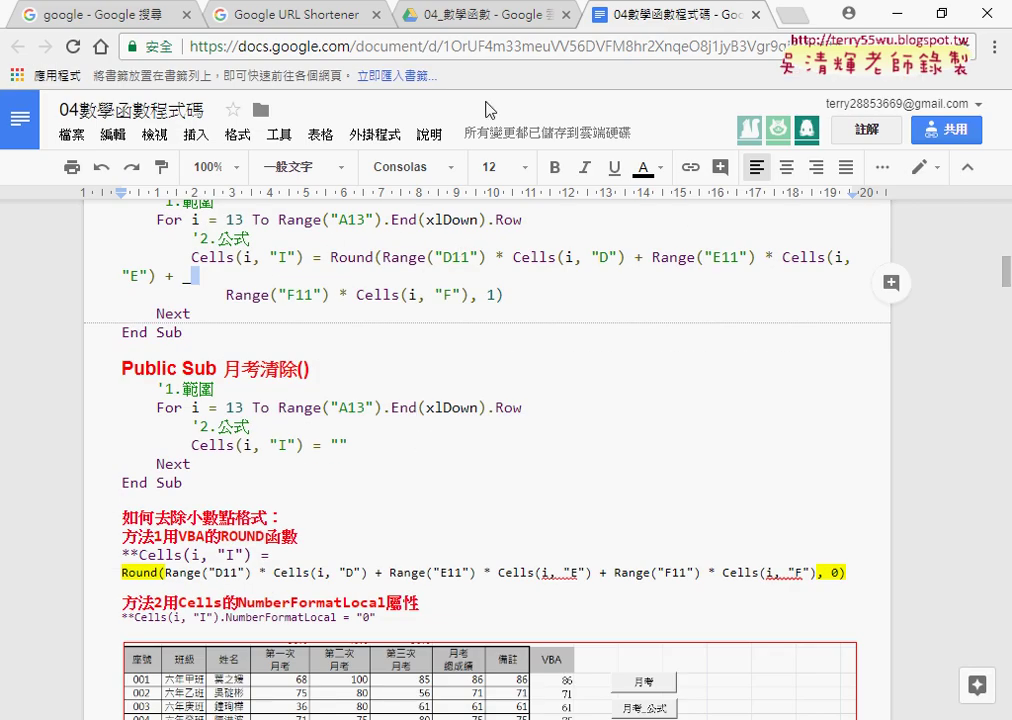
Step: Download the 007產線人員工資之和.xlsx workbook from the 04_數學函數 Drive folder
left_click(493, 14)
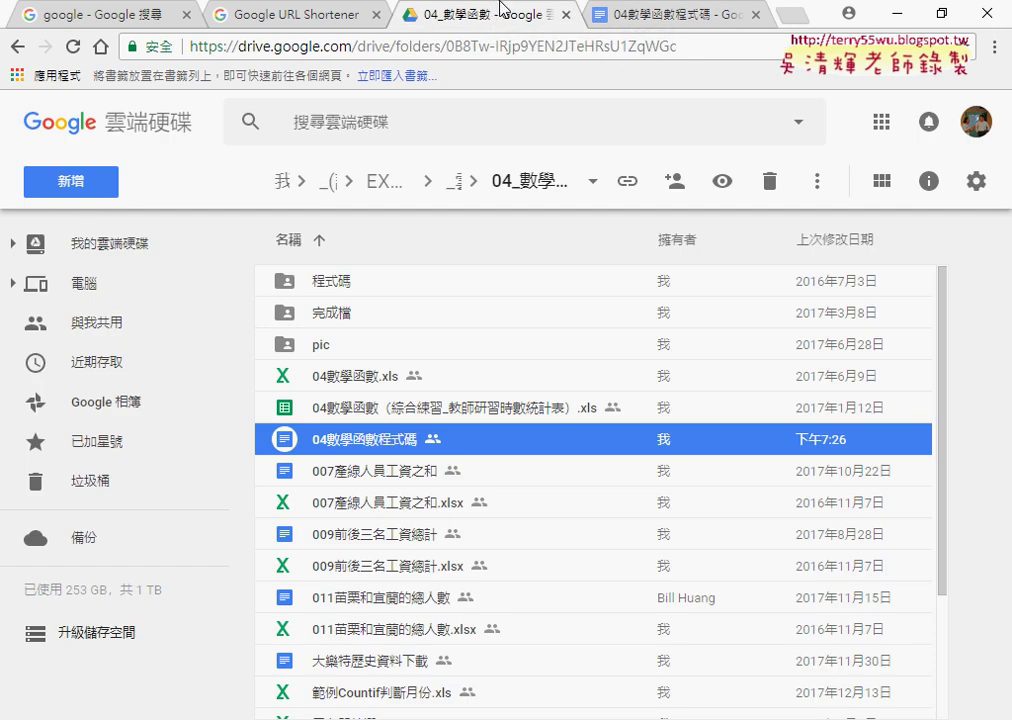
left_click(331, 512)
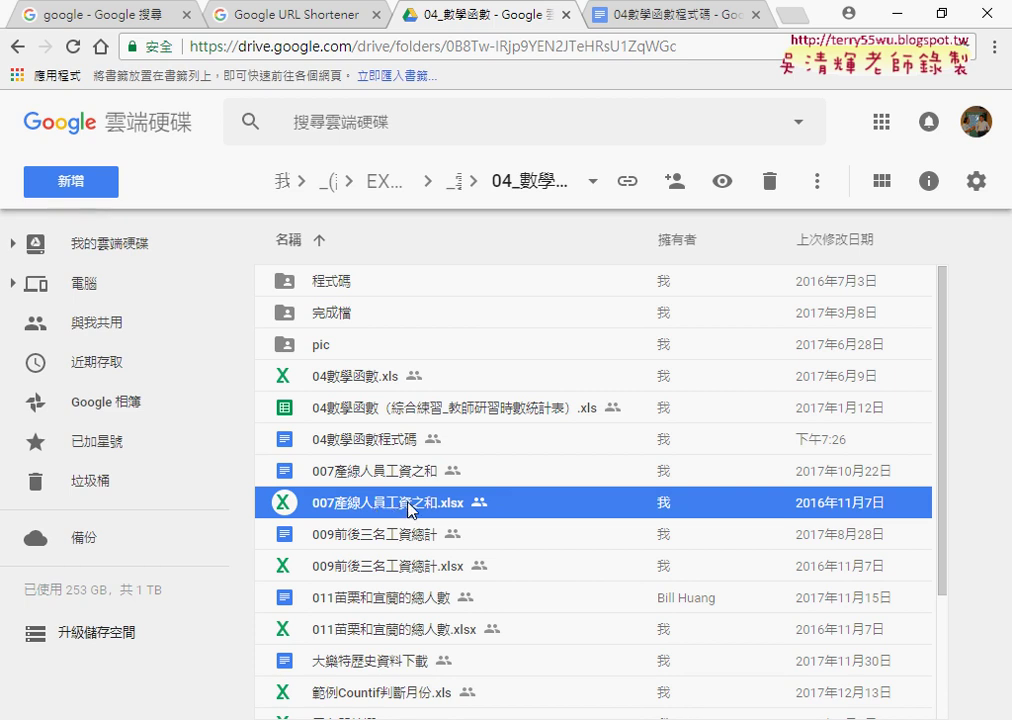
left_click(275, 628)
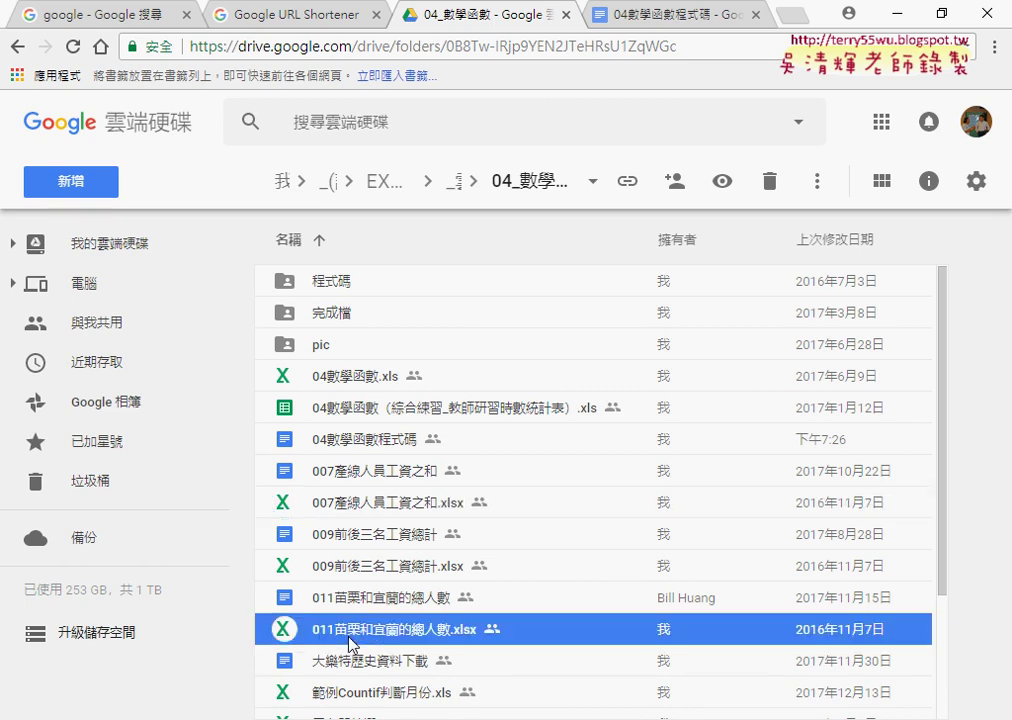
left_click(353, 512)
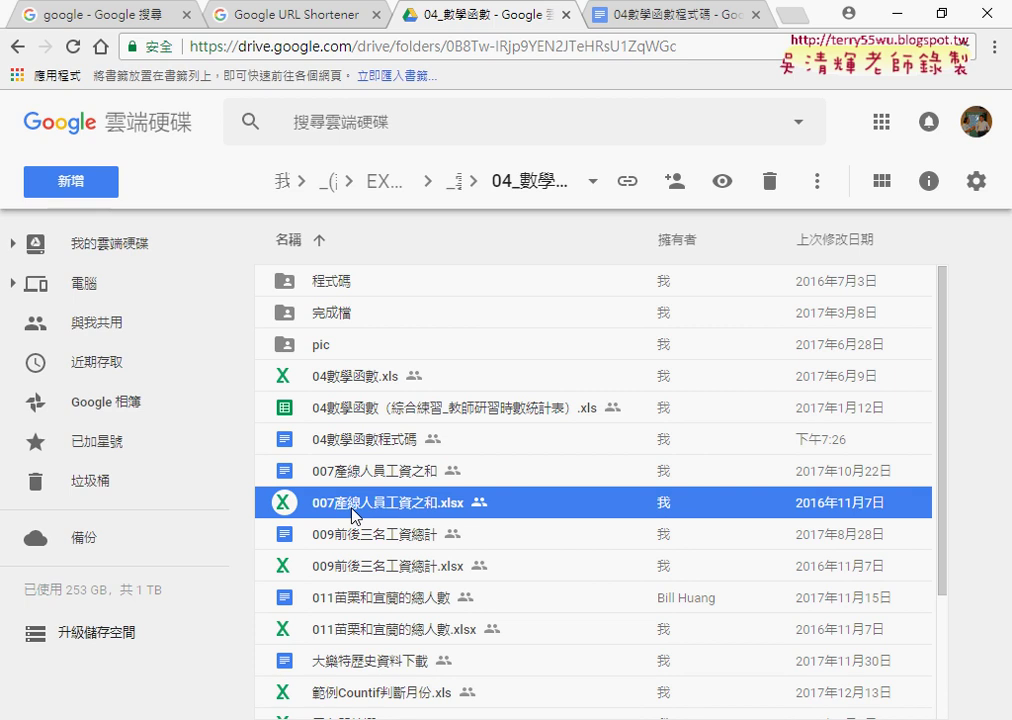
right_click(351, 513)
left_click(421, 634)
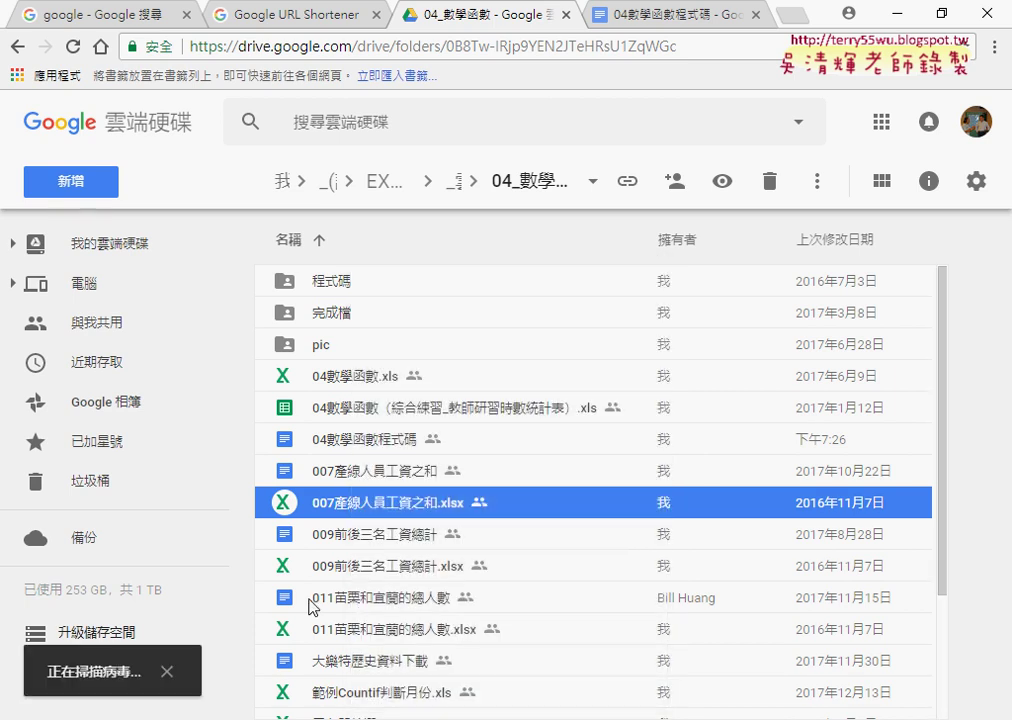
Step: Download both 011苗栗和宜蘭的總人數 files, the document and the workbook
left_click(400, 600)
right_click(410, 605)
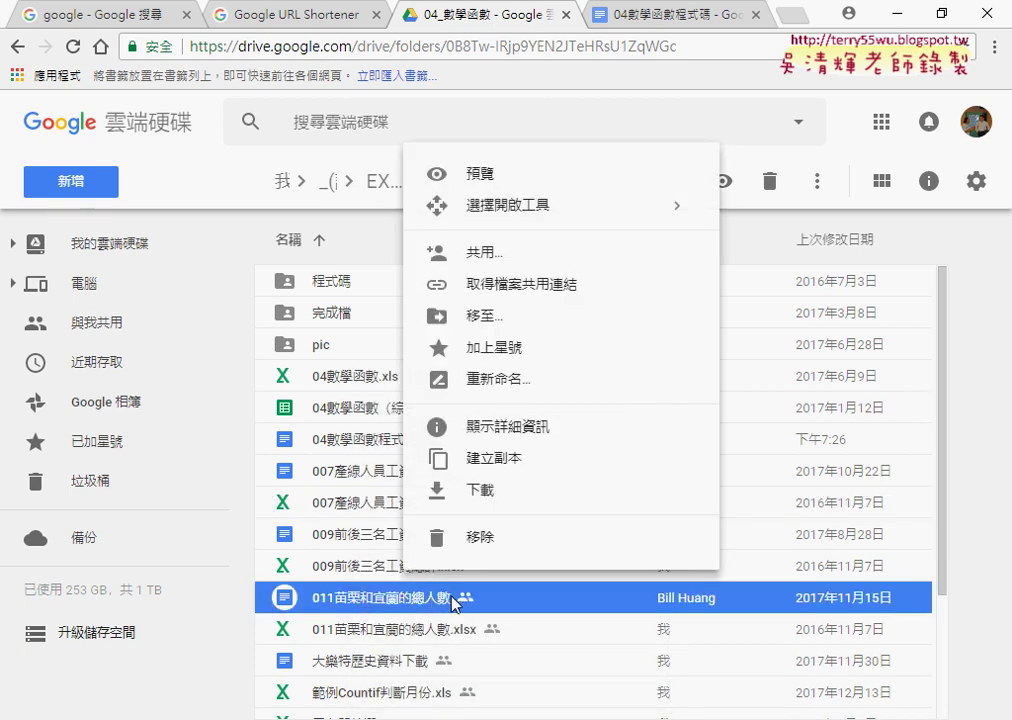
left_click(487, 527)
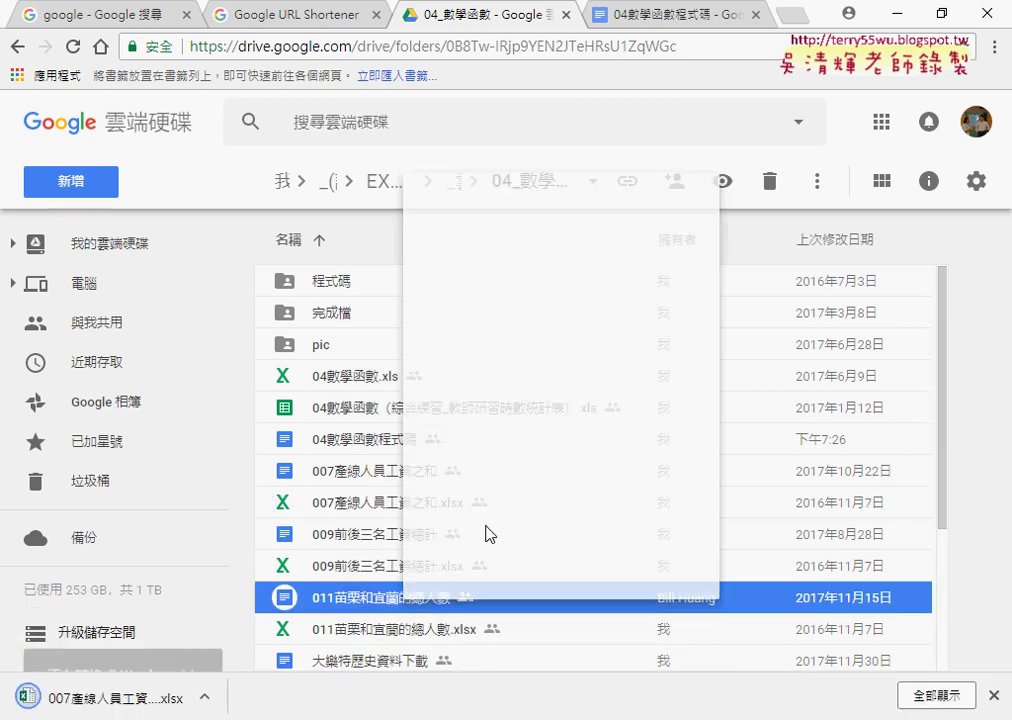
right_click(370, 630)
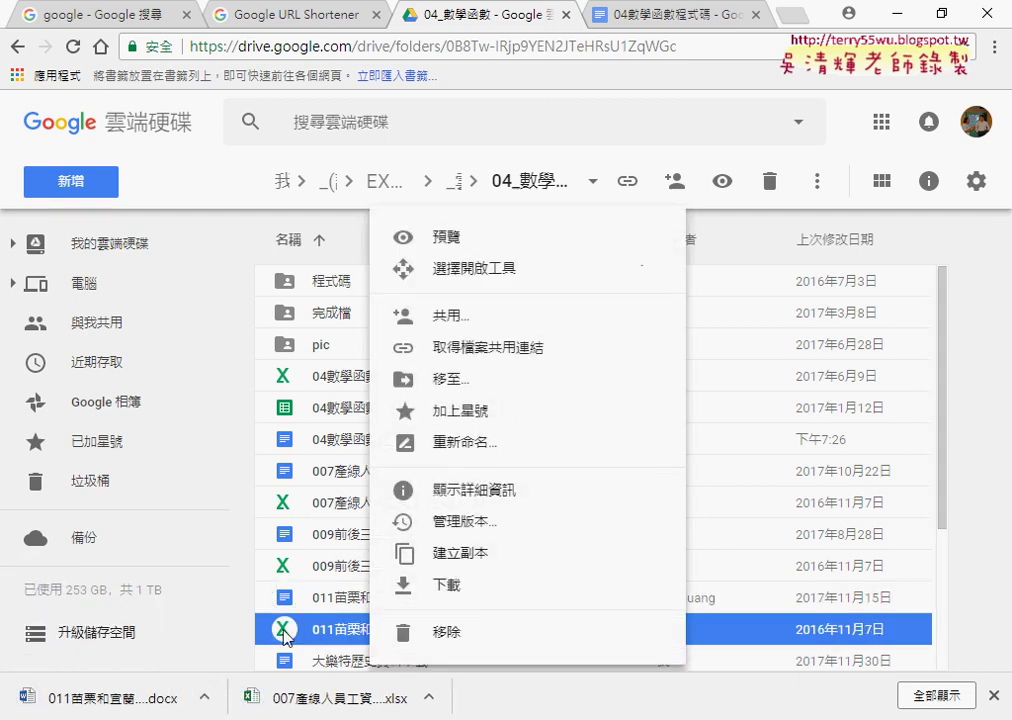
left_click(455, 595)
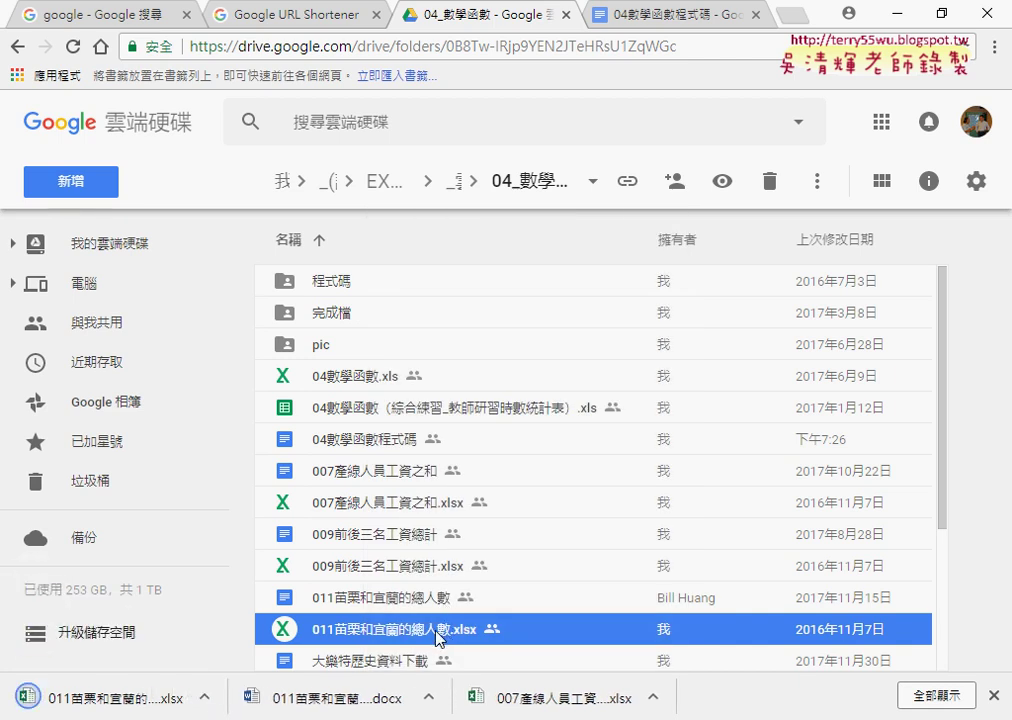
Step: Preview the 011苗栗和宜蘭的總人數.xlsx workbook and bring up the 007 download's options
right_click(436, 632)
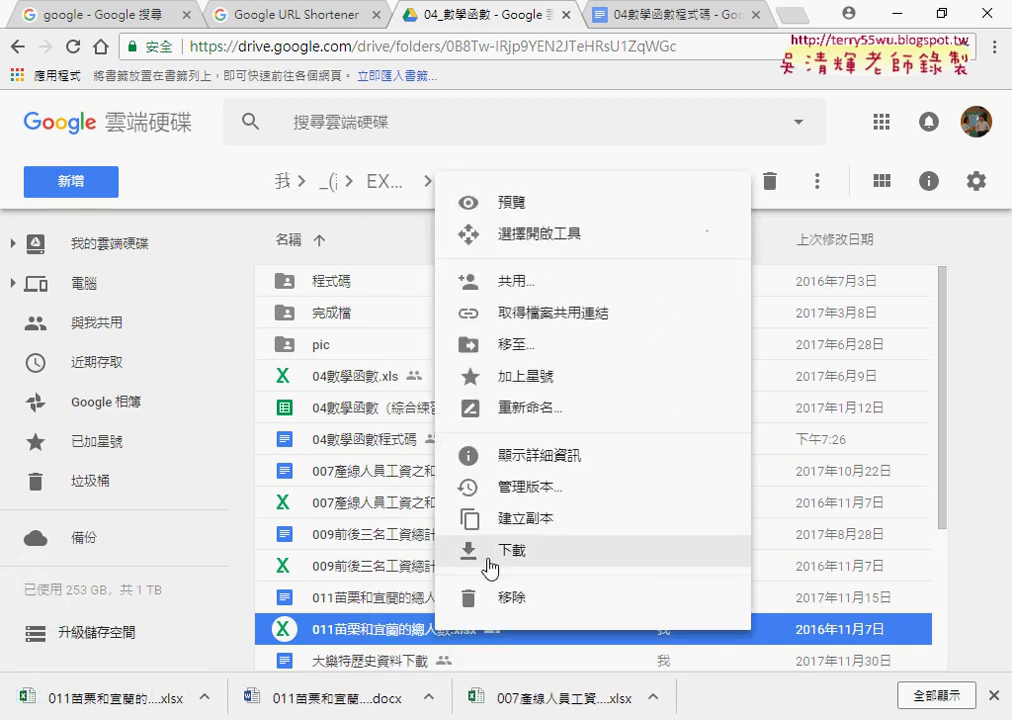
double_click(356, 638)
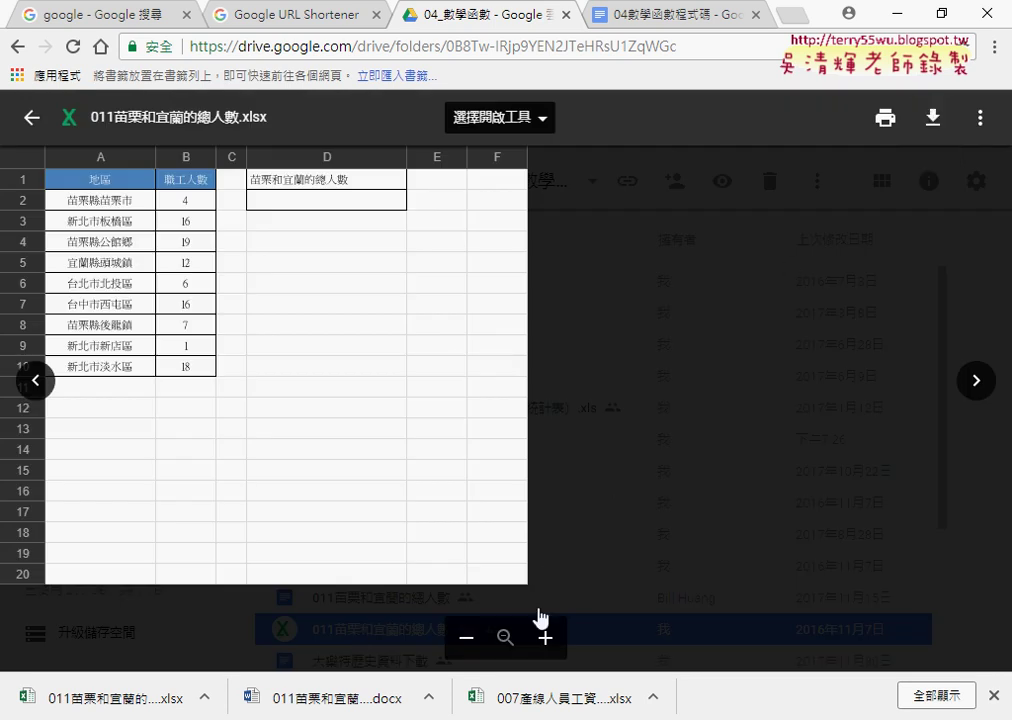
left_click(652, 697)
Step: Open the downloaded 007產線人員工資之和 workbook, enable editing, and select E2 and column A
left_click(689, 573)
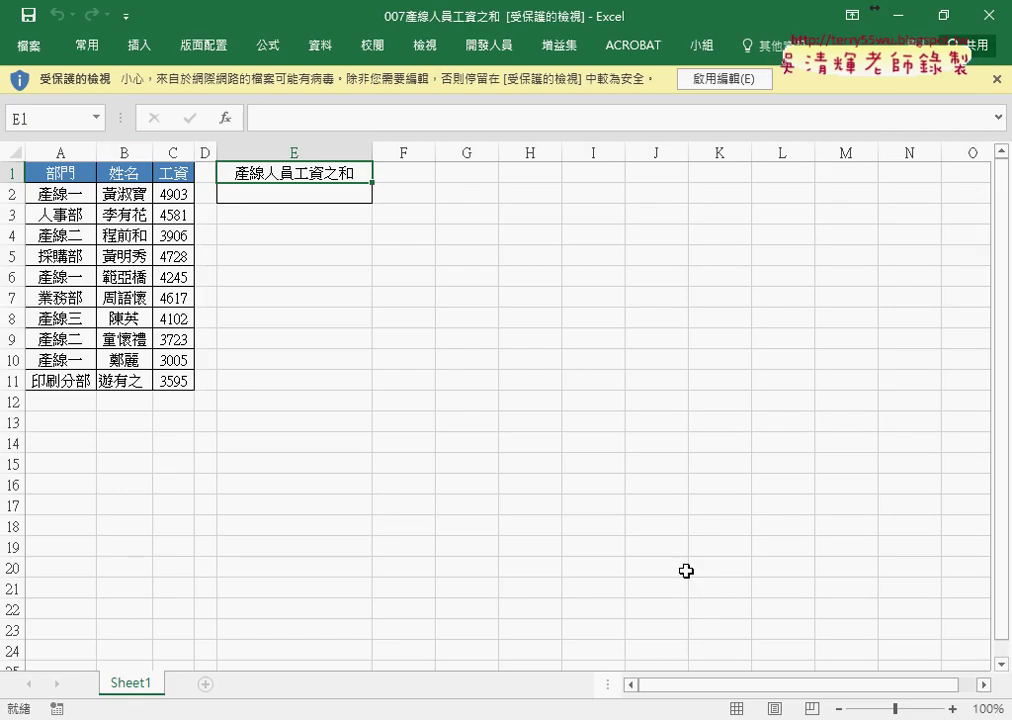
left_click(720, 78)
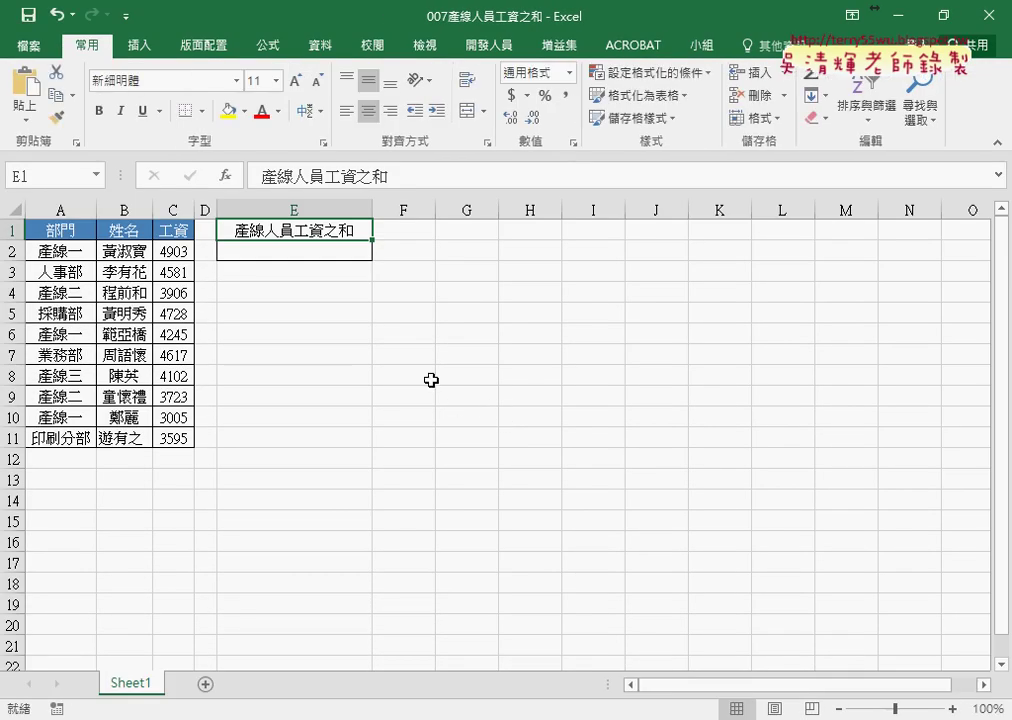
left_click(343, 251)
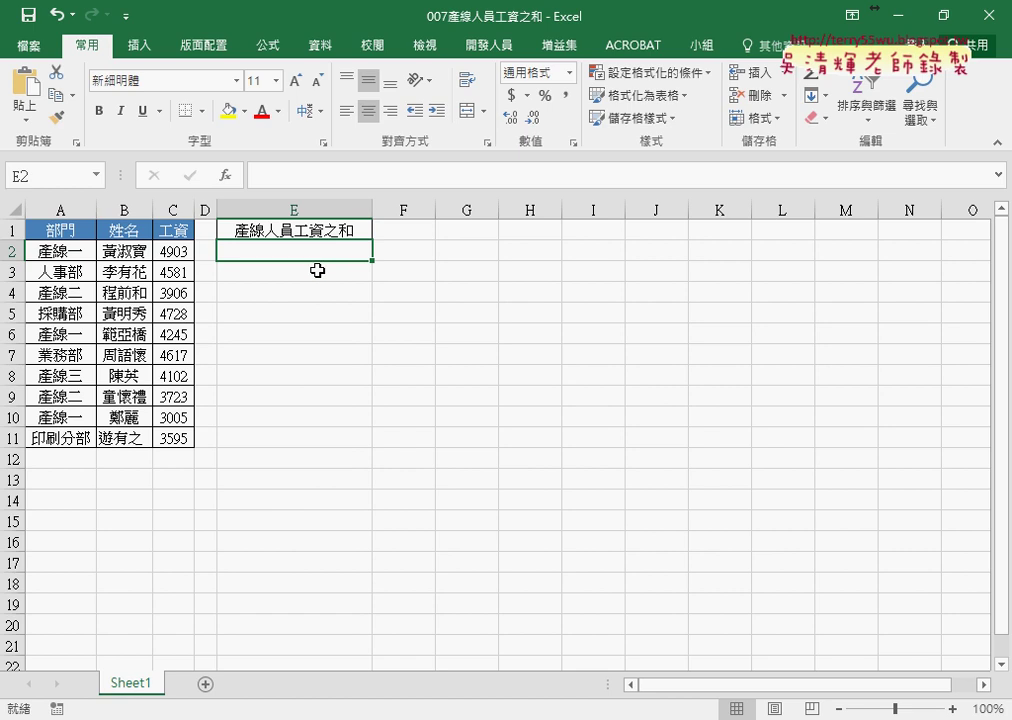
left_click(59, 210)
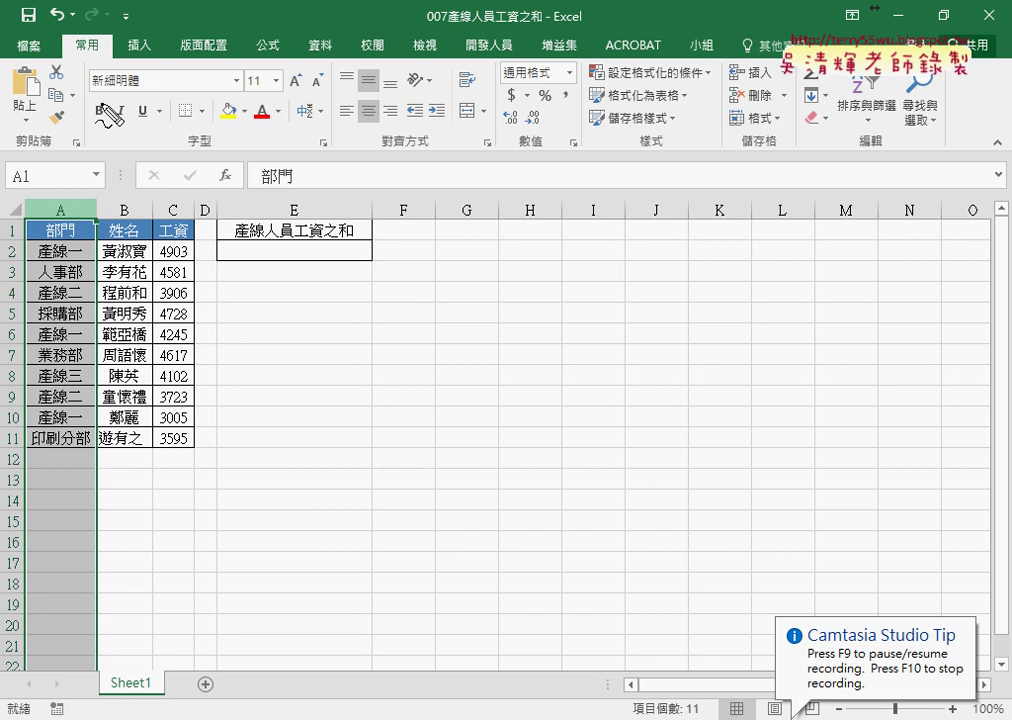
left_click(292, 316)
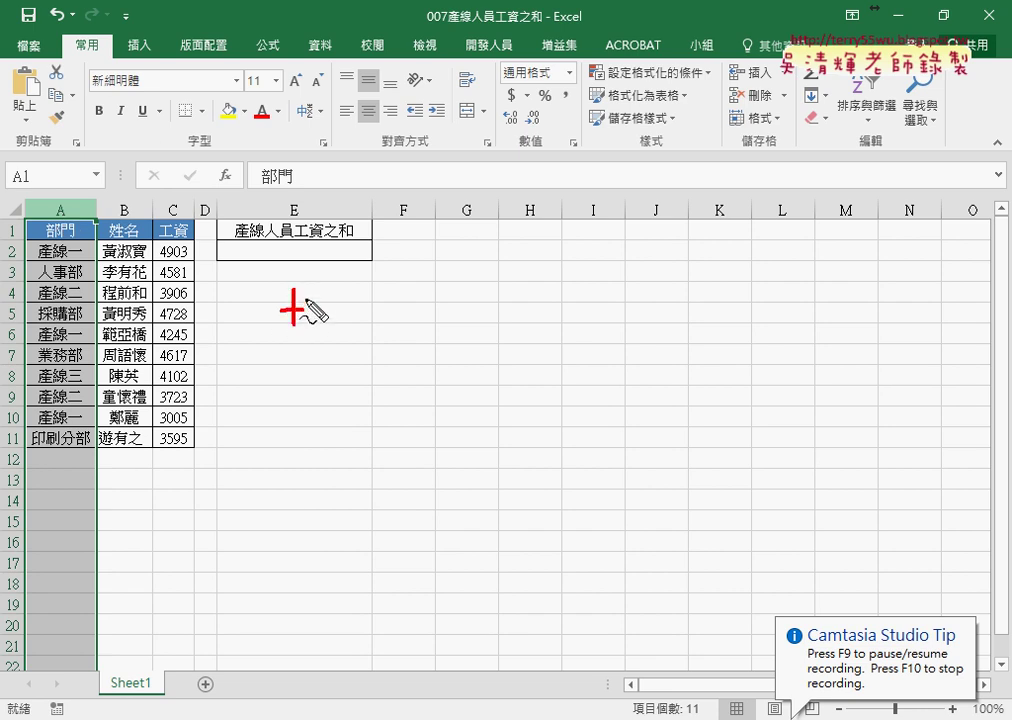
mouse_move(339, 300)
left_mouse_down()
mouse_move(356, 302)
mouse_move(346, 326)
left_mouse_up()
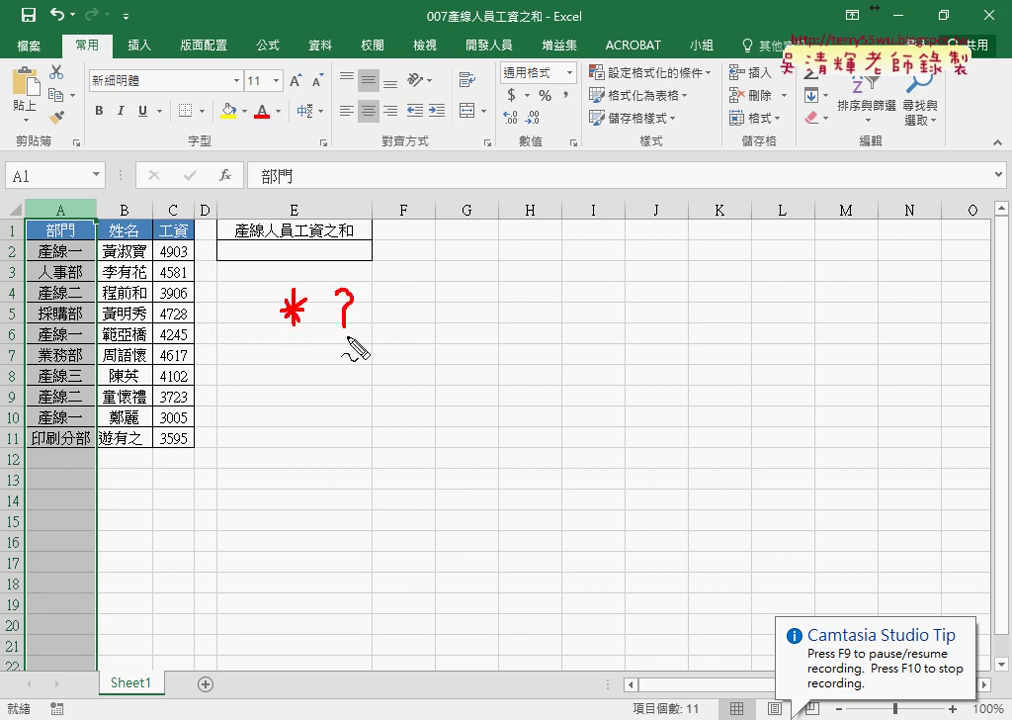
left_click(347, 341)
left_click_drag(280, 343, 352, 350)
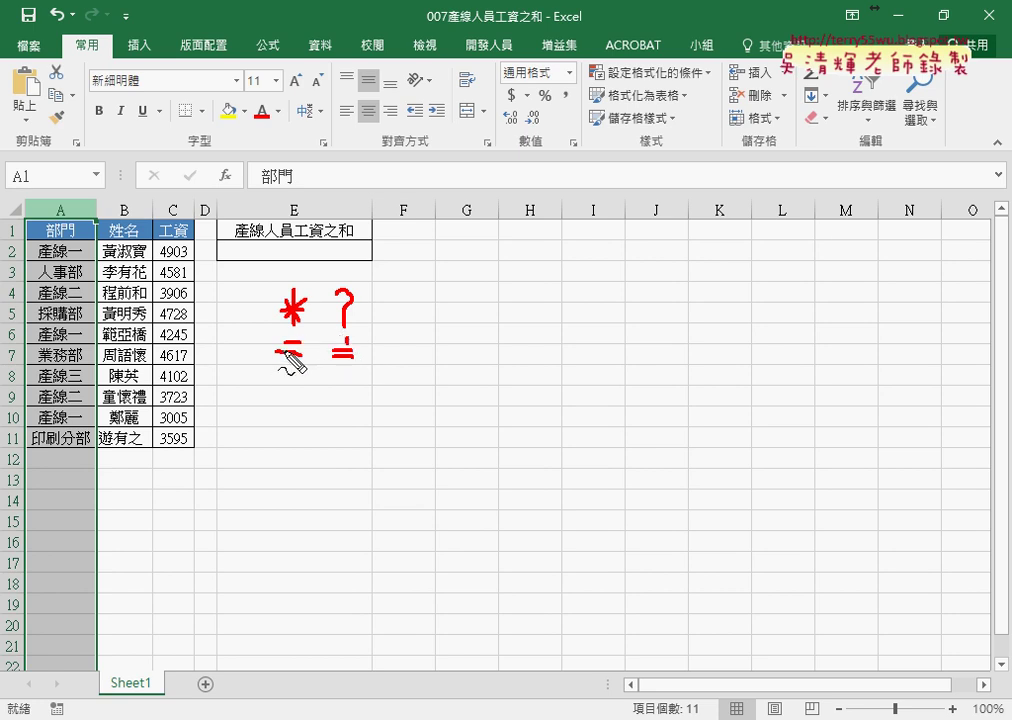
left_click_drag(278, 347, 301, 348)
mouse_move(428, 27)
left_mouse_down()
mouse_move(536, 28)
mouse_move(462, 33)
left_mouse_up()
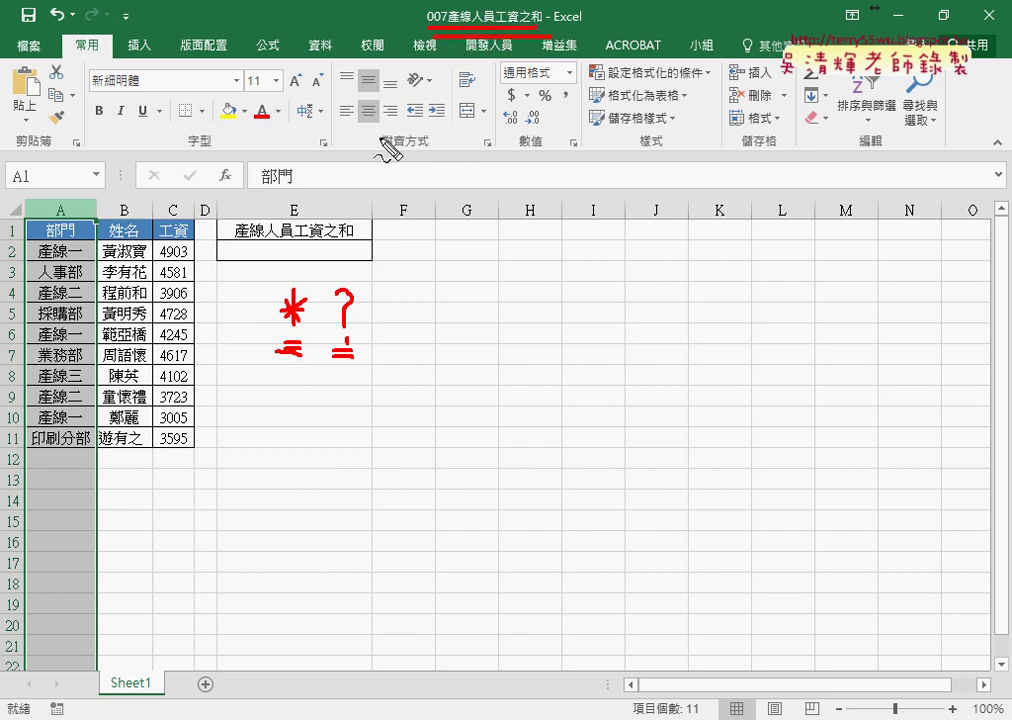
left_click_drag(68, 257, 41, 257)
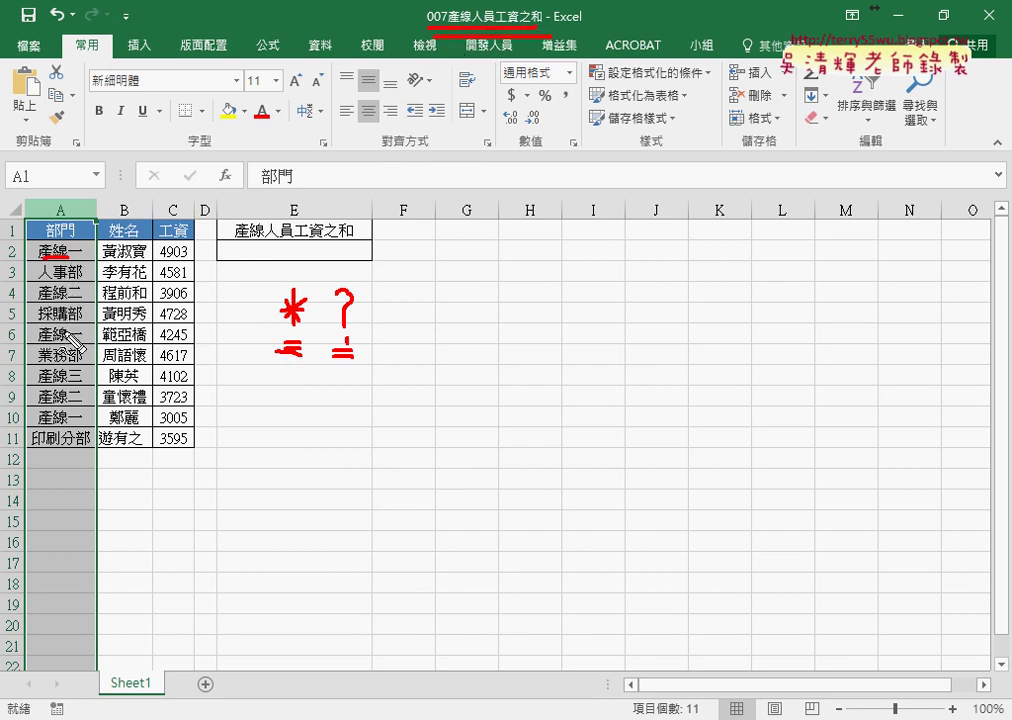
left_click_drag(82, 300, 38, 300)
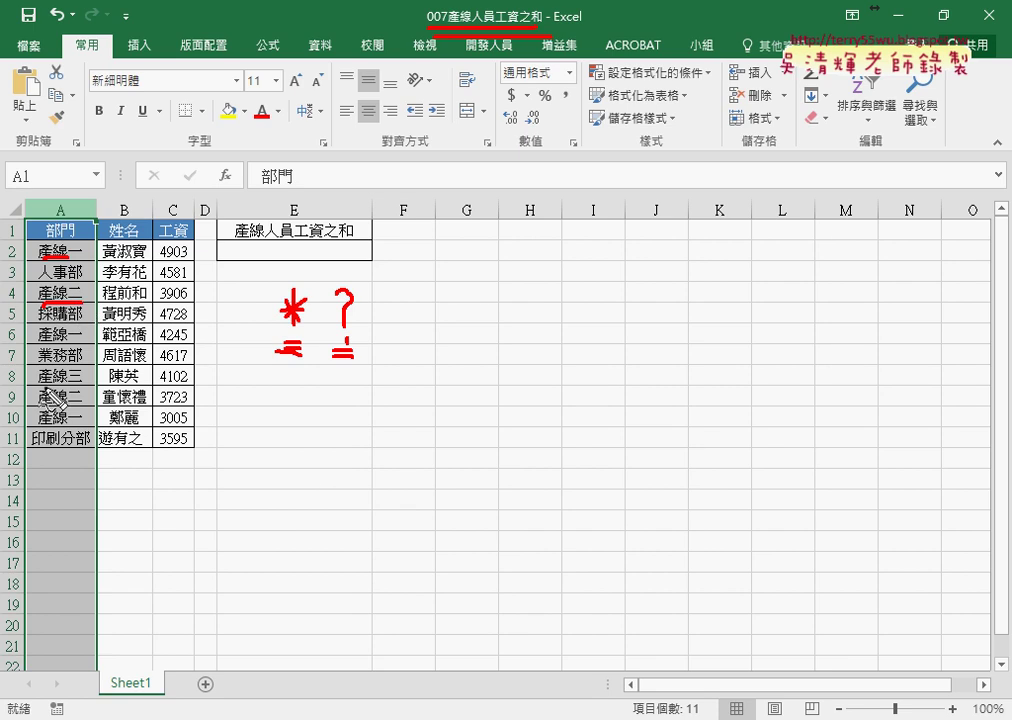
left_click_drag(40, 383, 80, 383)
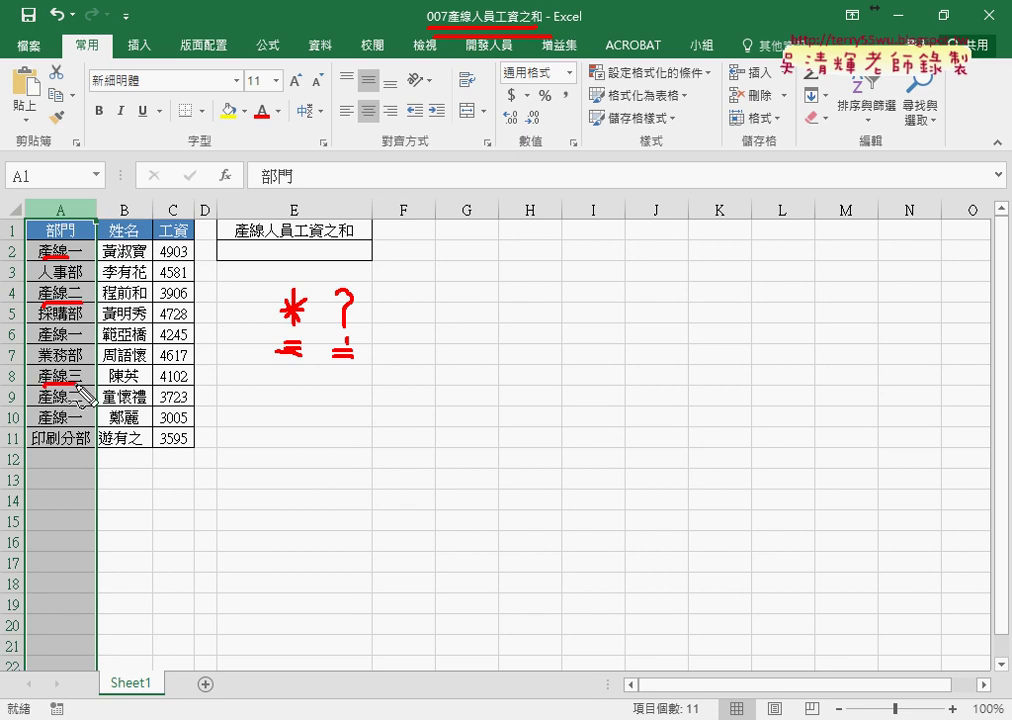
mouse_move(294, 262)
left_mouse_down()
mouse_move(334, 253)
mouse_move(318, 240)
left_mouse_up()
left_click_drag(99, 245, 268, 226)
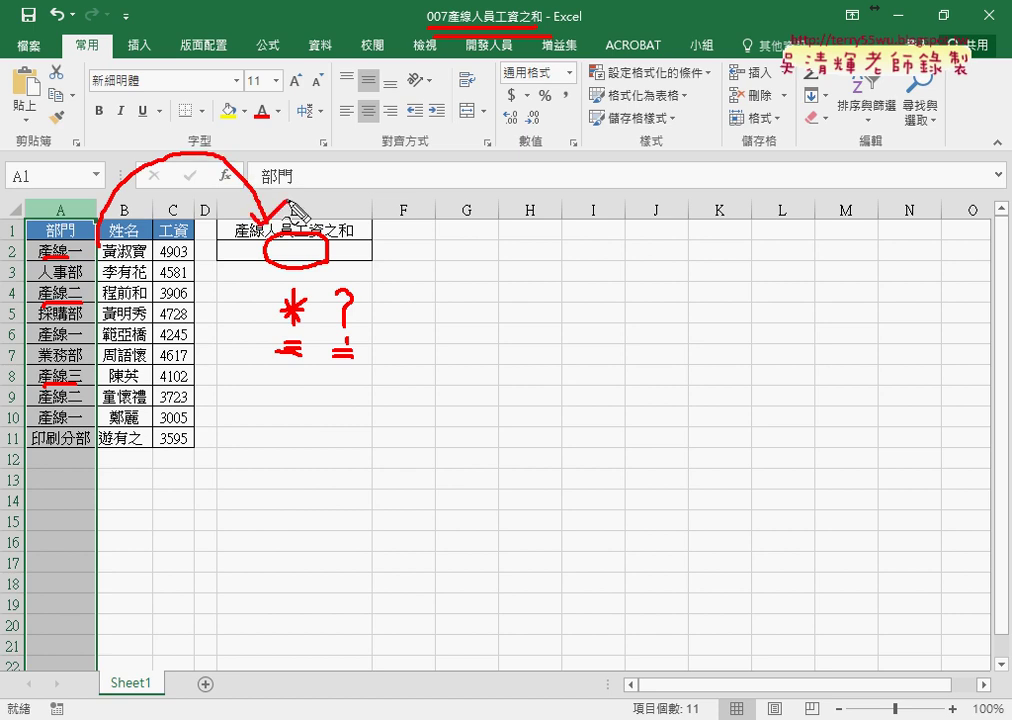
key("Escape")
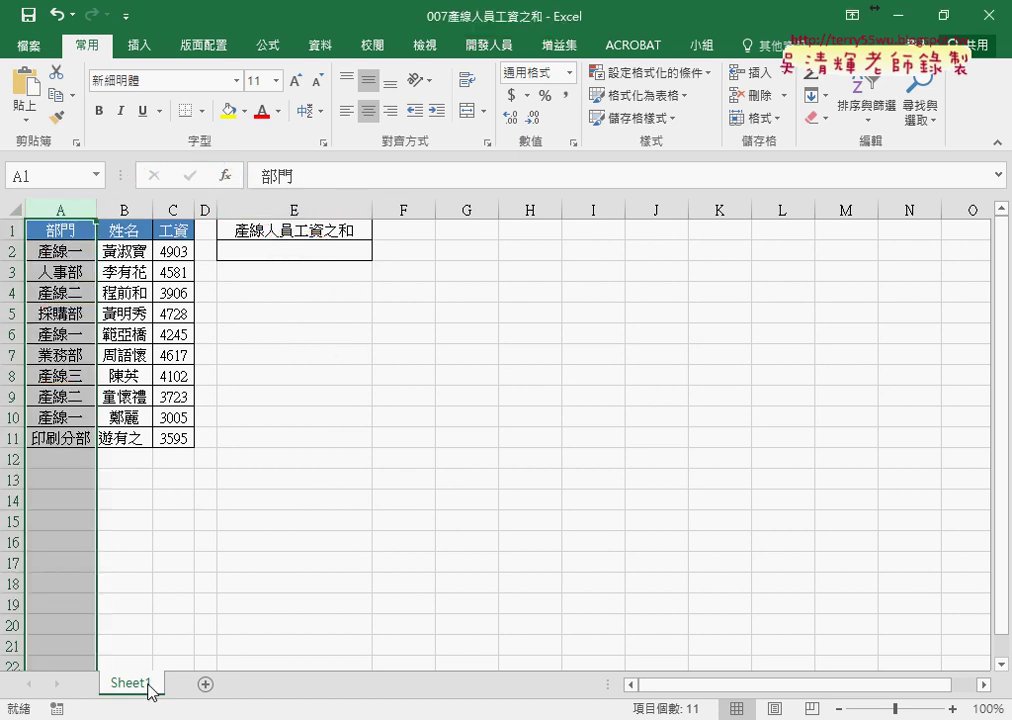
Step: Duplicate the Sheet1 tab, rename the copy VBA, and display the VBA sheet
left_click_drag(150, 688, 207, 668)
left_click_drag(207, 668, 207, 670)
double_click(210, 683)
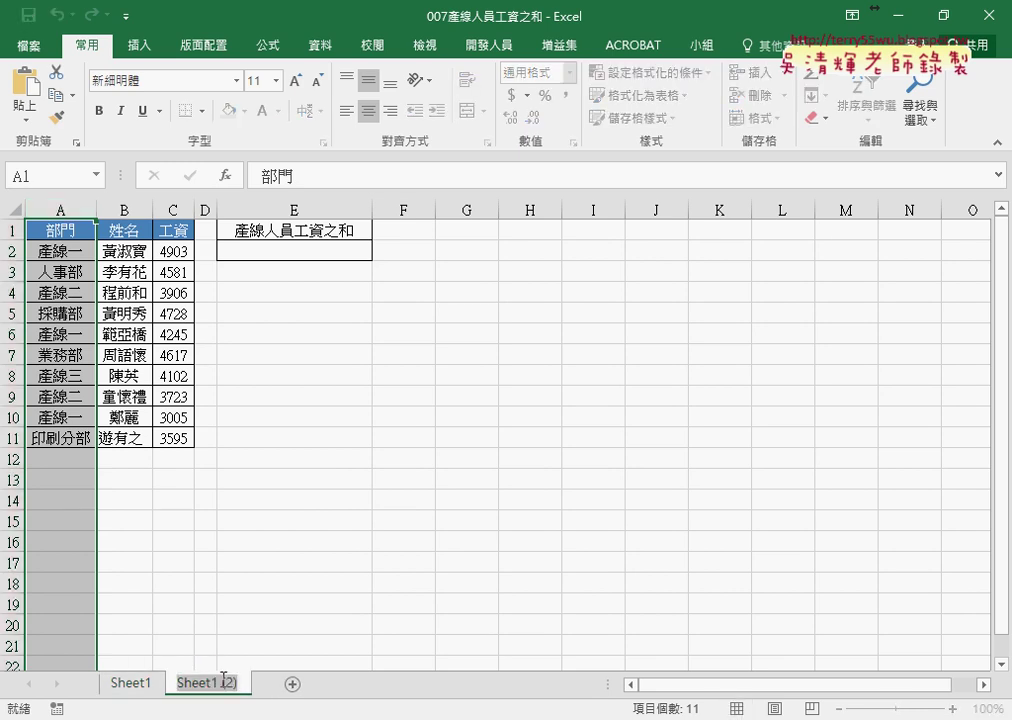
type("VBA")
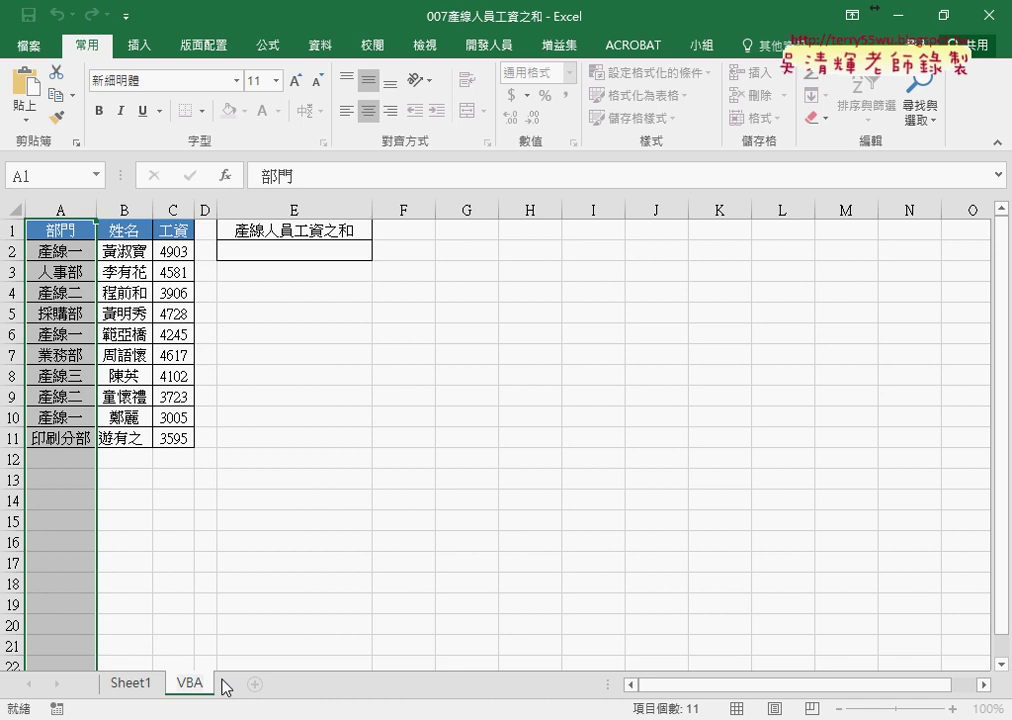
key("Return")
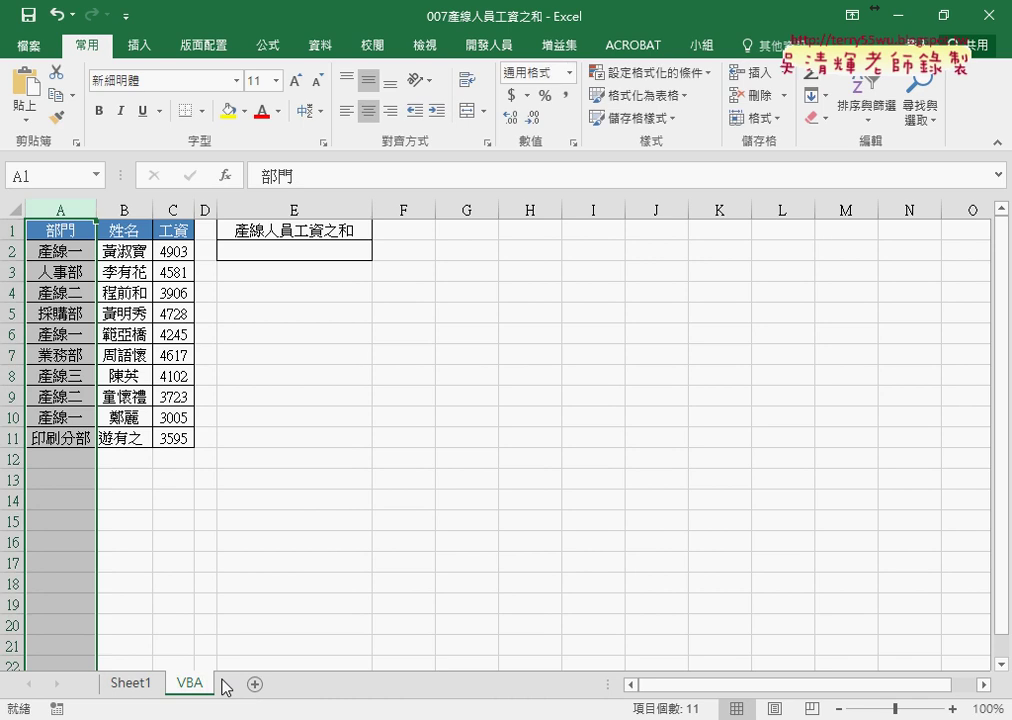
left_click(131, 685)
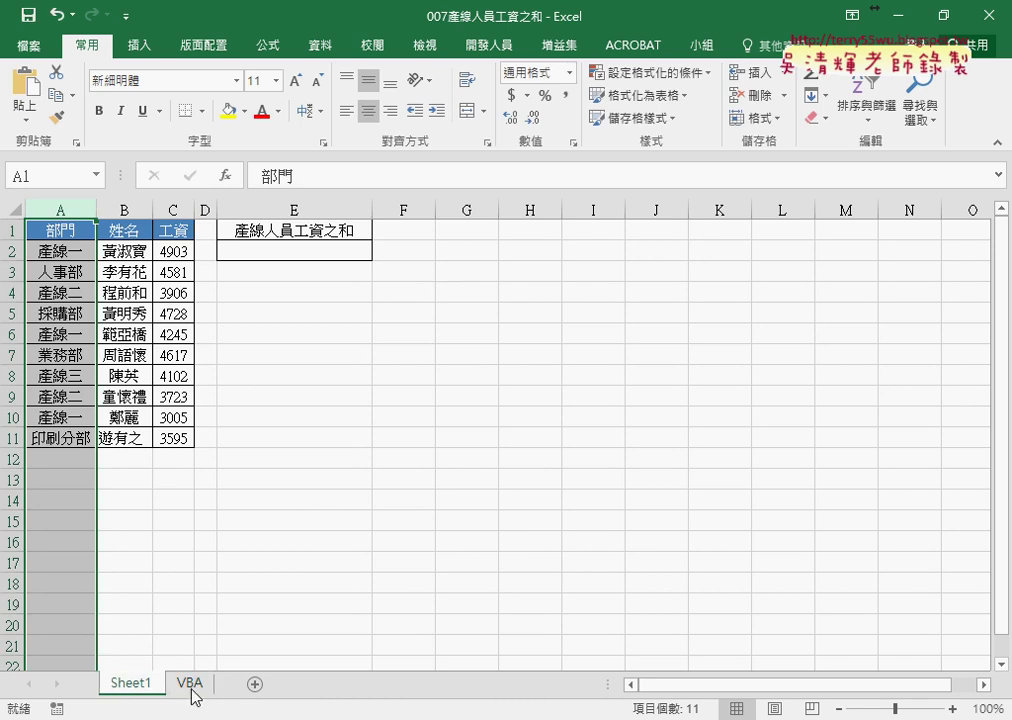
left_click(190, 684)
left_click(590, 457)
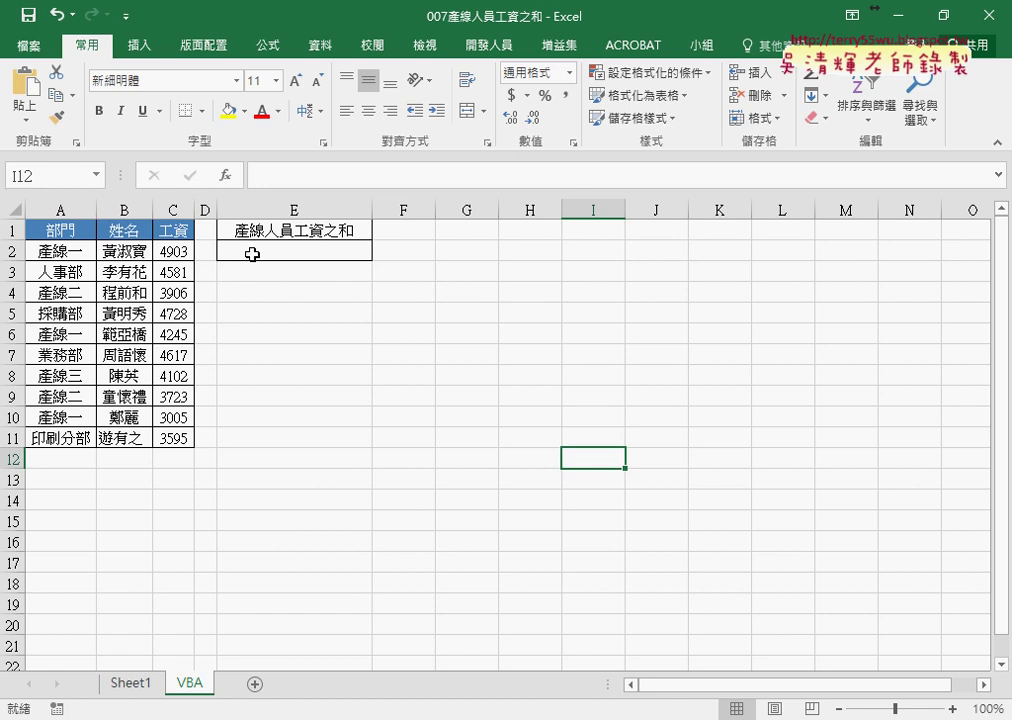
left_click(131, 685)
left_click(190, 684)
left_click(317, 249)
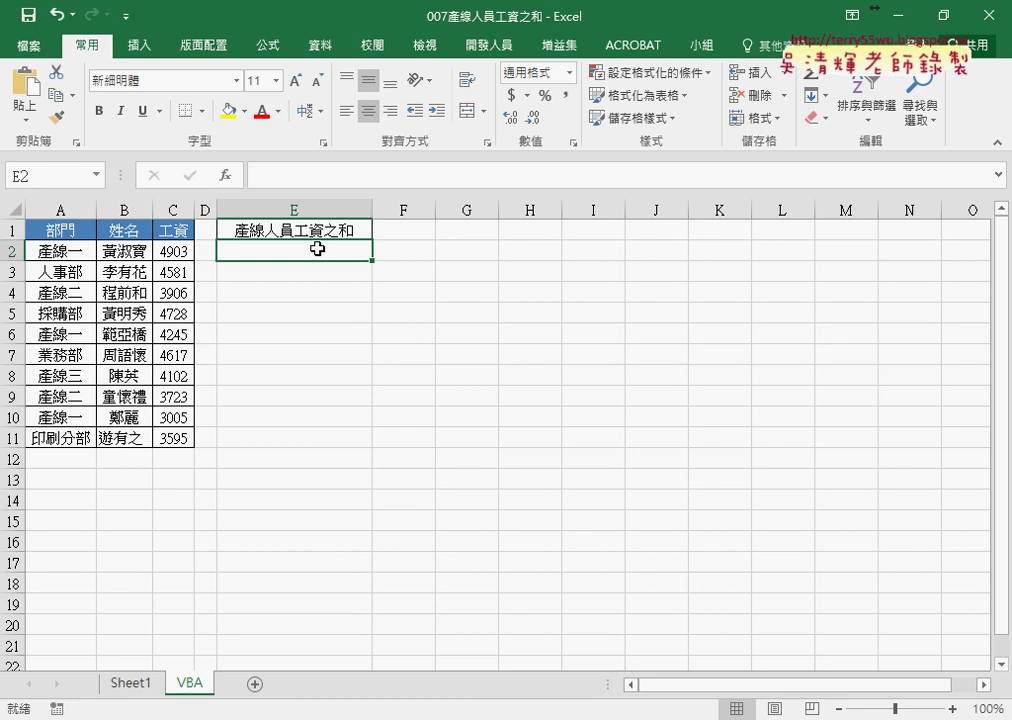
left_click(13, 251)
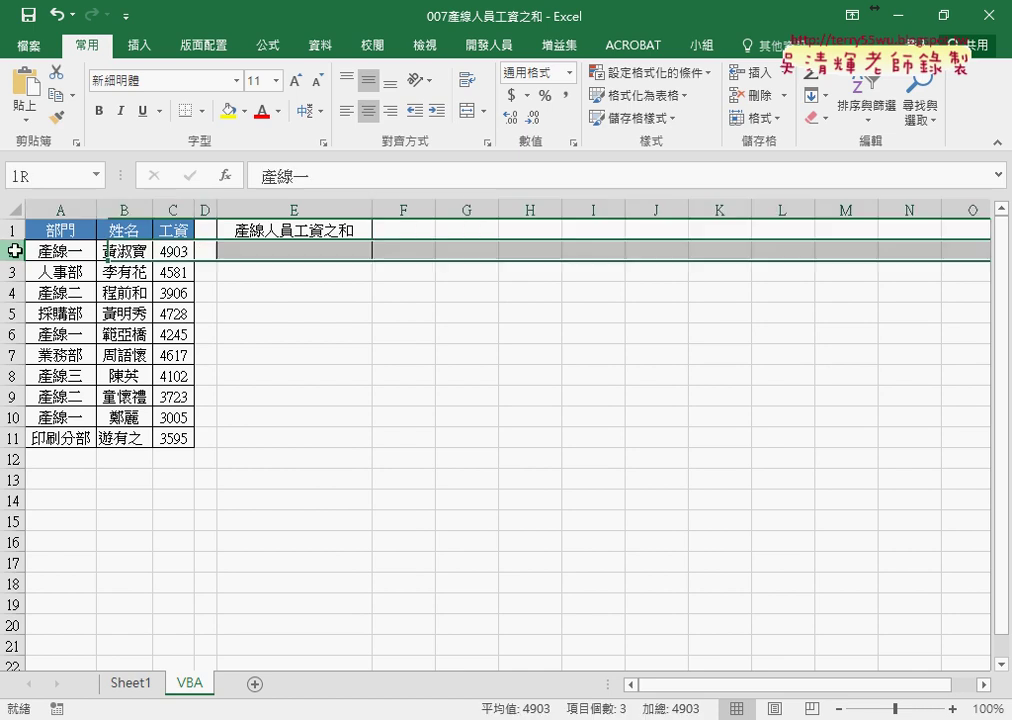
left_click(13, 438)
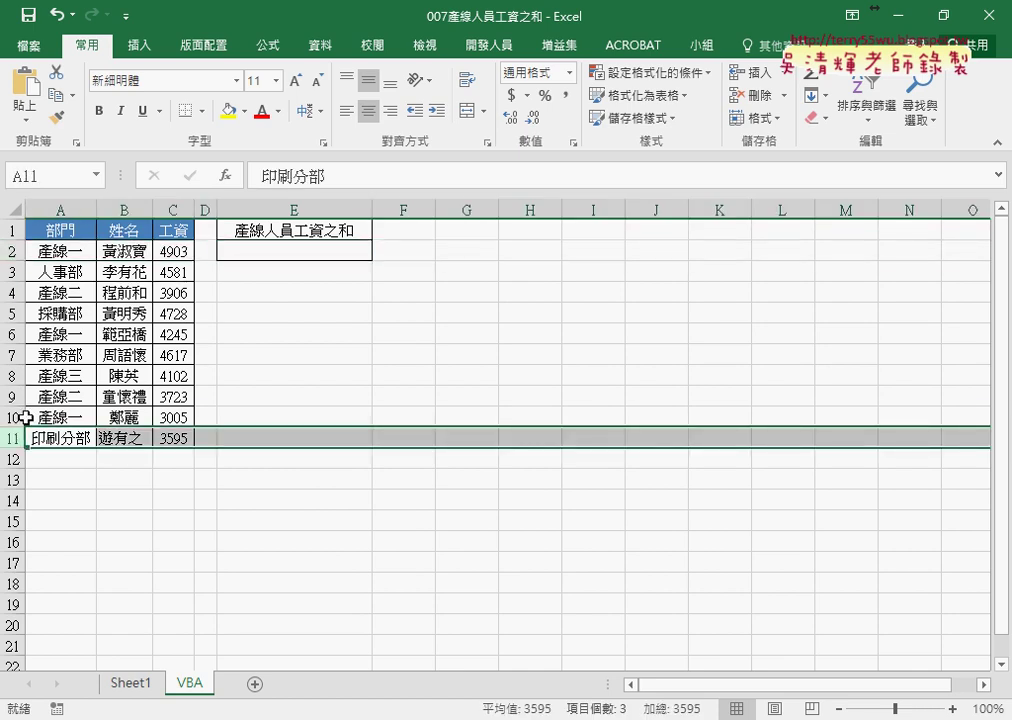
left_click(63, 209)
left_click(62, 253)
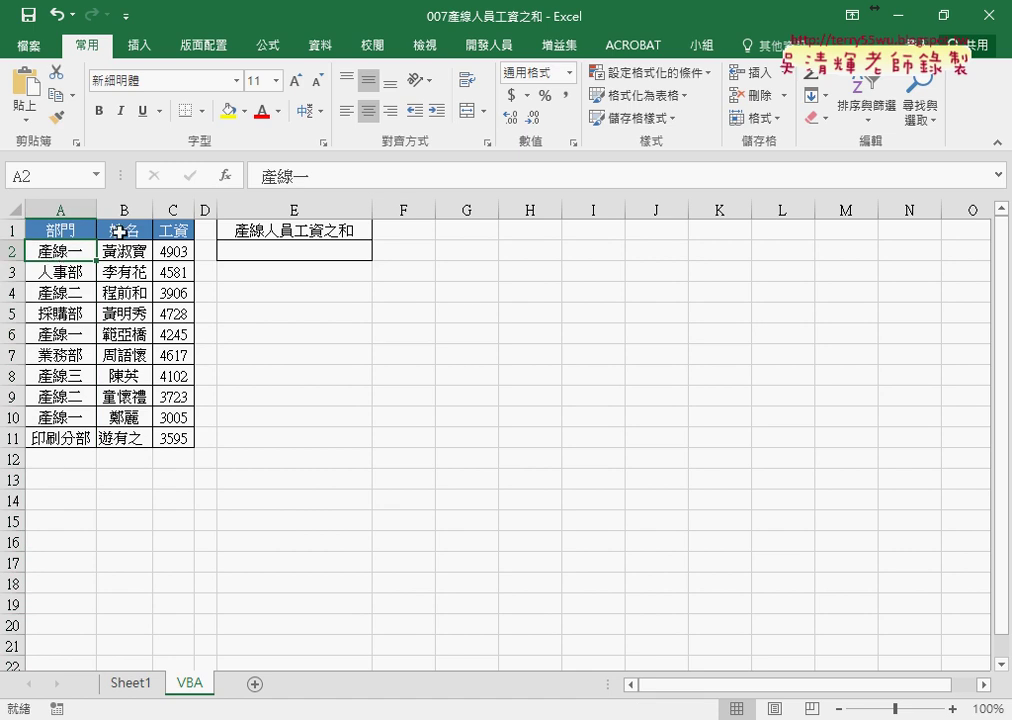
left_click(173, 253)
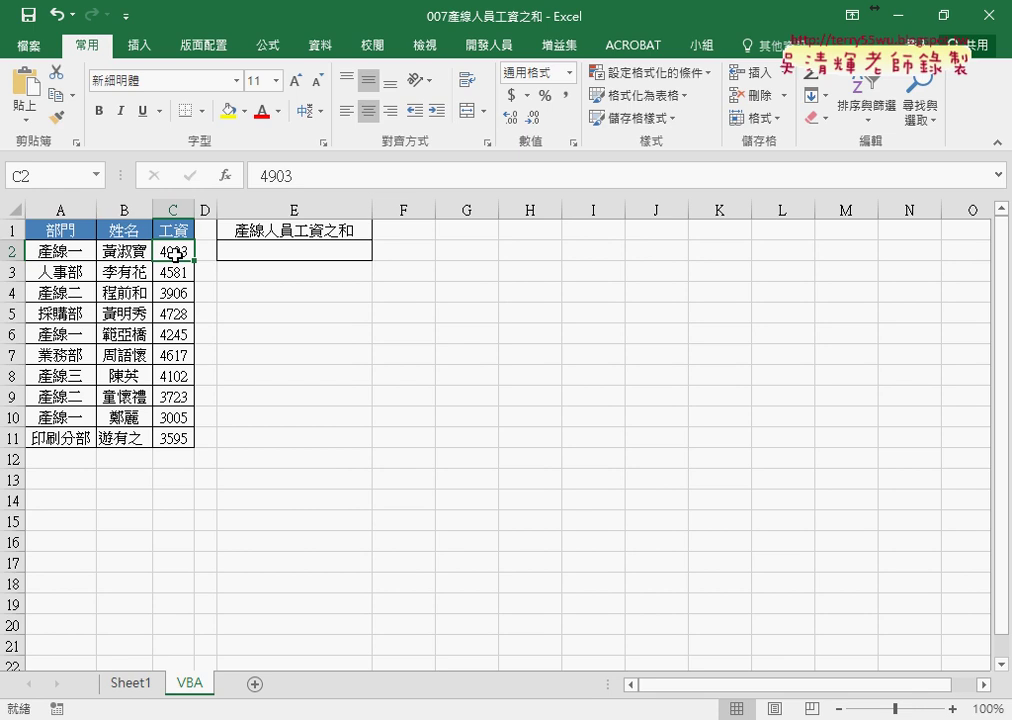
left_click(182, 293)
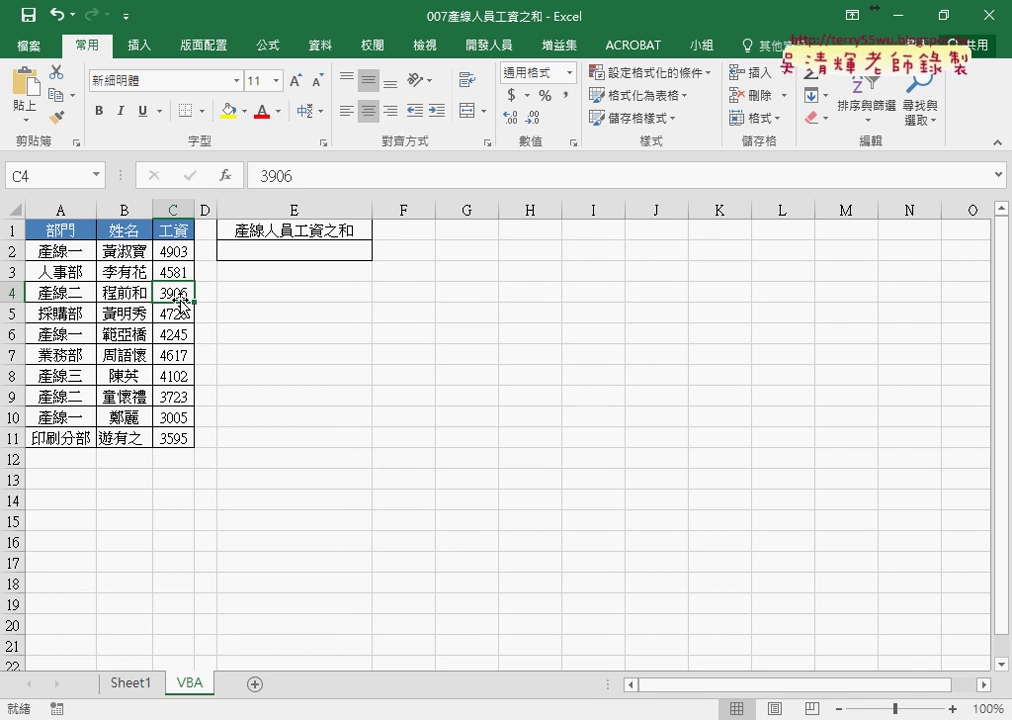
Step: Go to Sheet1, select its empty E2 total cell, then glance at the VBA sheet
left_click(130, 684)
left_click(332, 249)
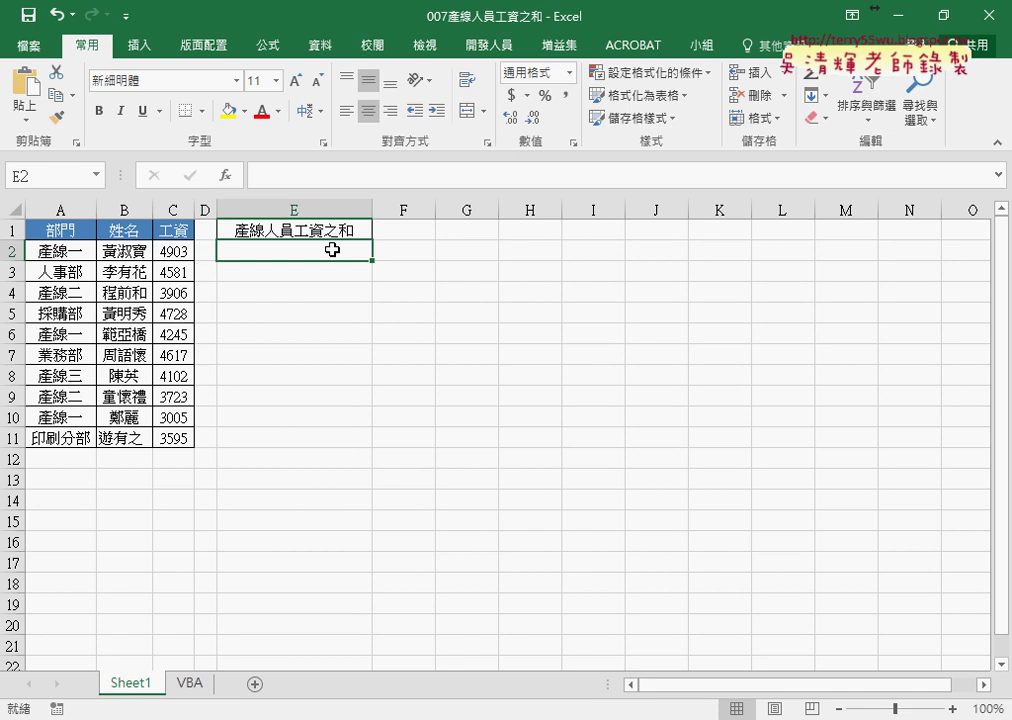
left_click(190, 684)
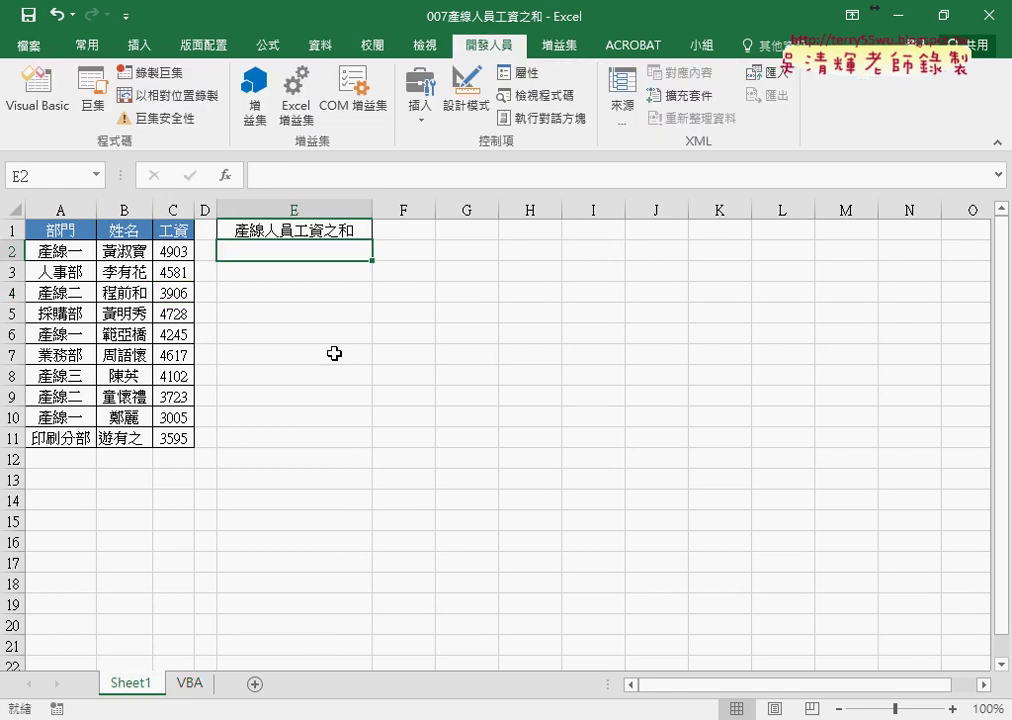
Step: Insert SUMIF into E2 with range A2:A11 and move to the Criteria box
left_click(226, 174)
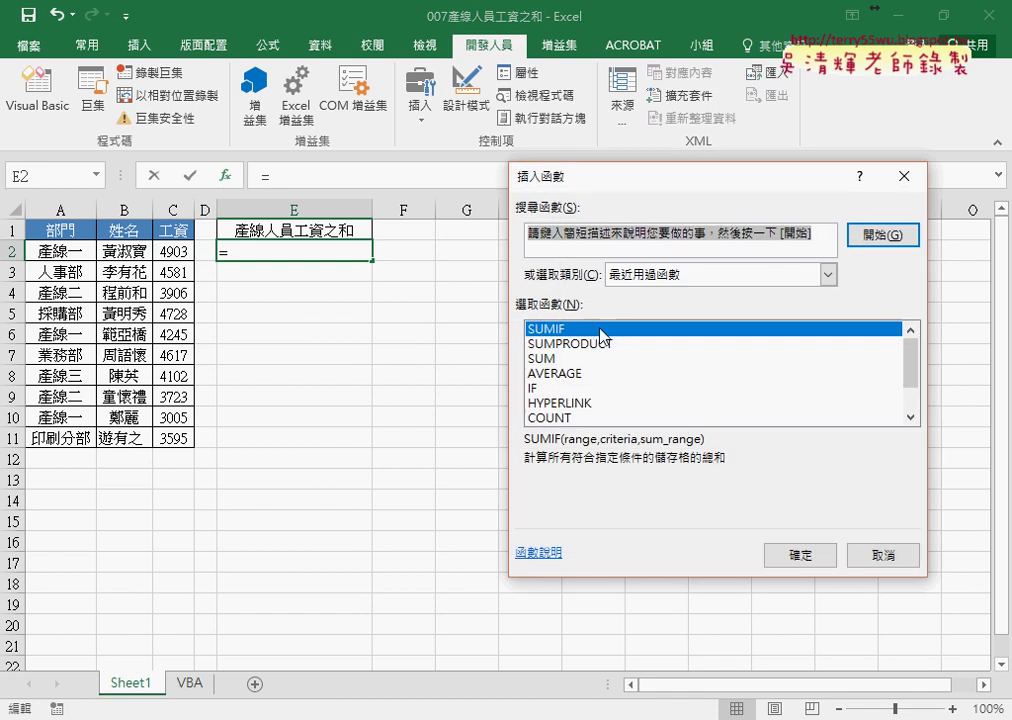
left_click(795, 553)
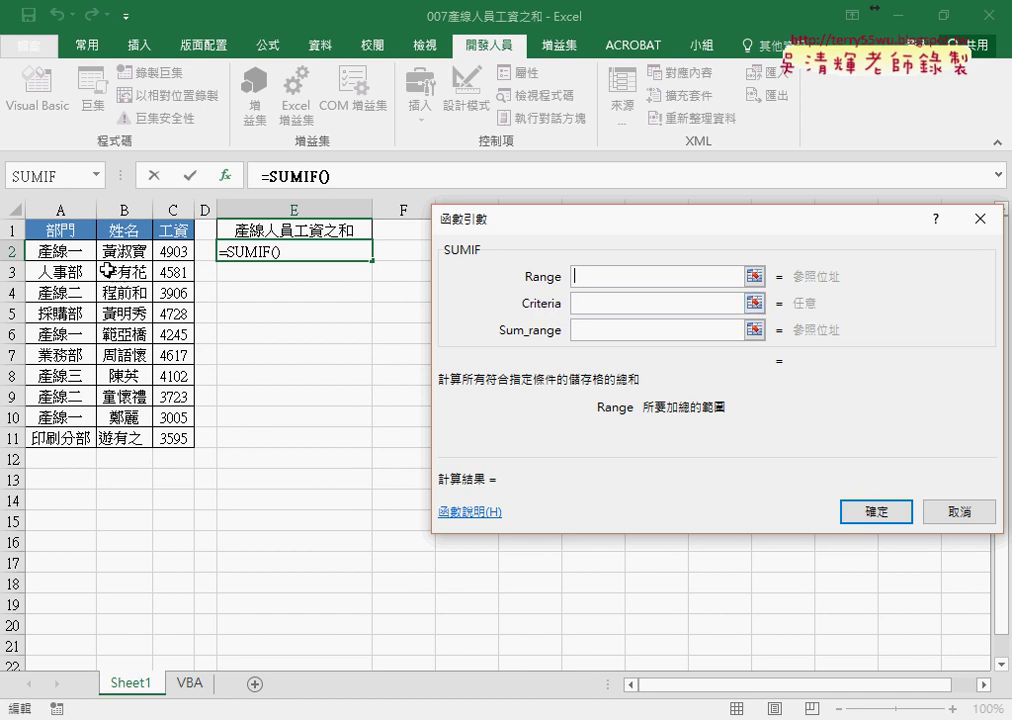
left_click_drag(62, 251, 75, 440)
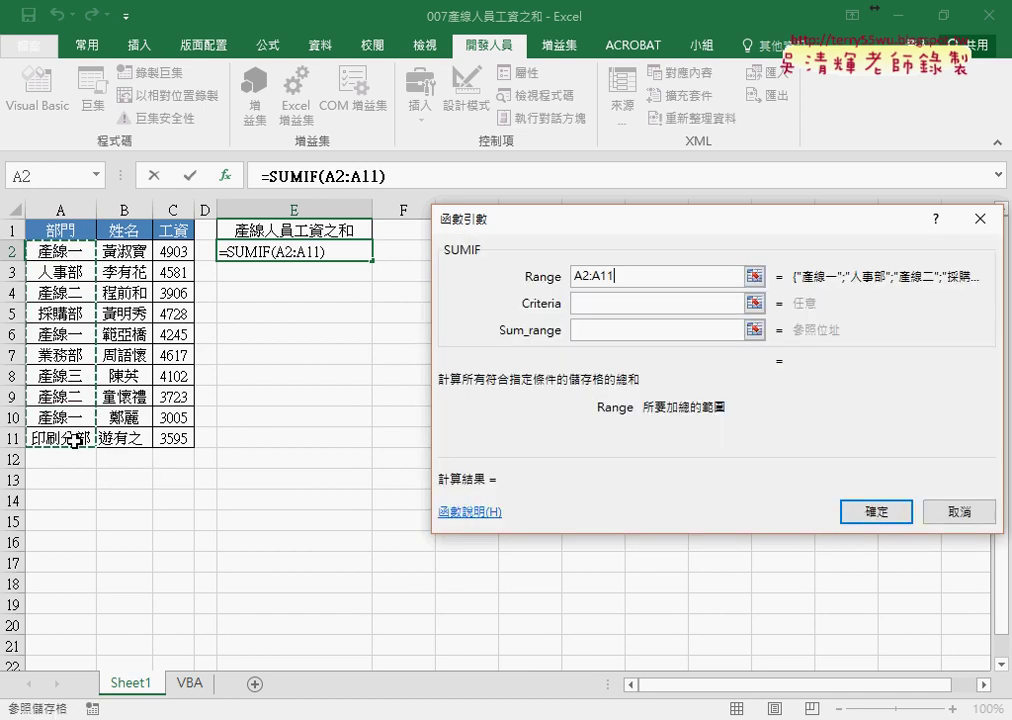
left_click(591, 302)
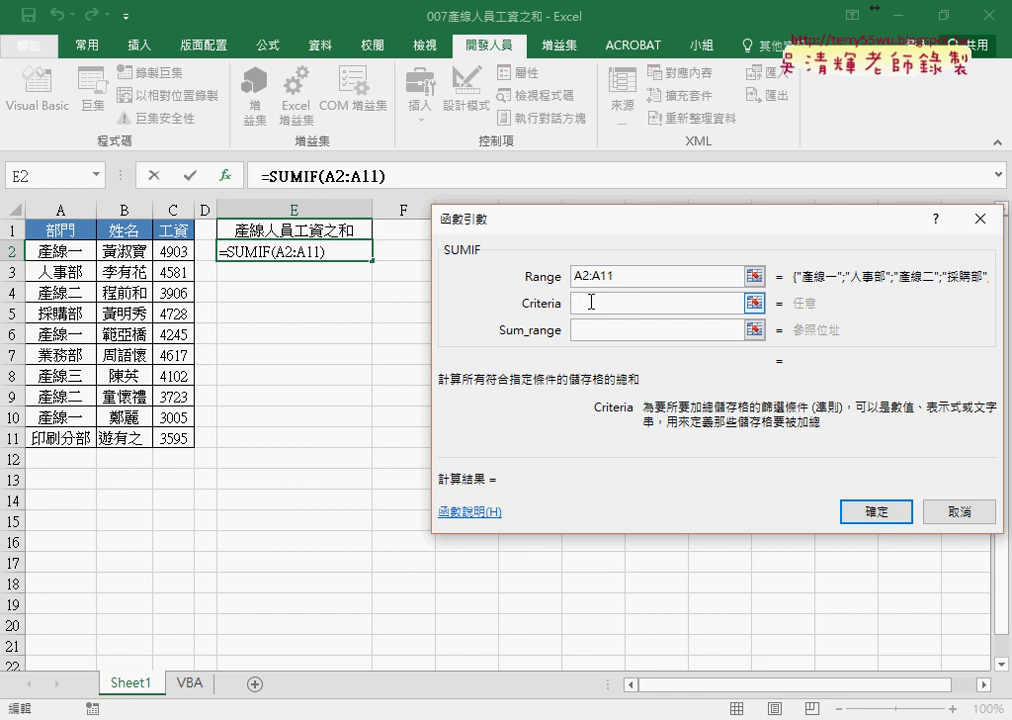
Step: Enter the 產線 criterion, try the * and ? wildcards, and settle on "產線*"
type("\"ㄓ")
type("\"")
type("t")
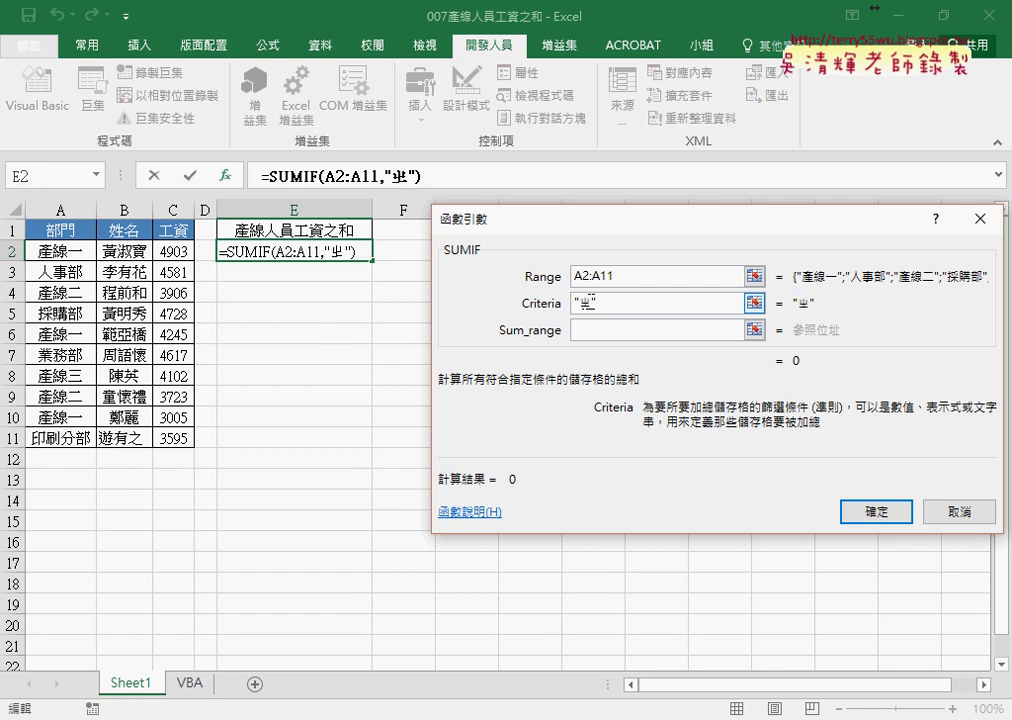
type("0")
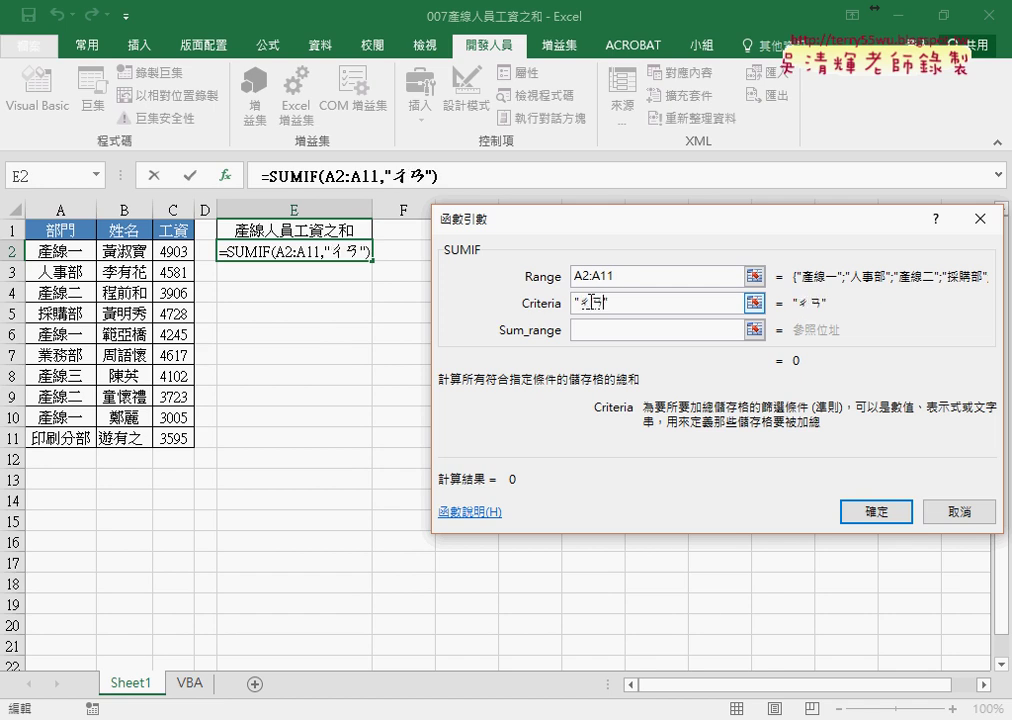
type("3")
type("一")
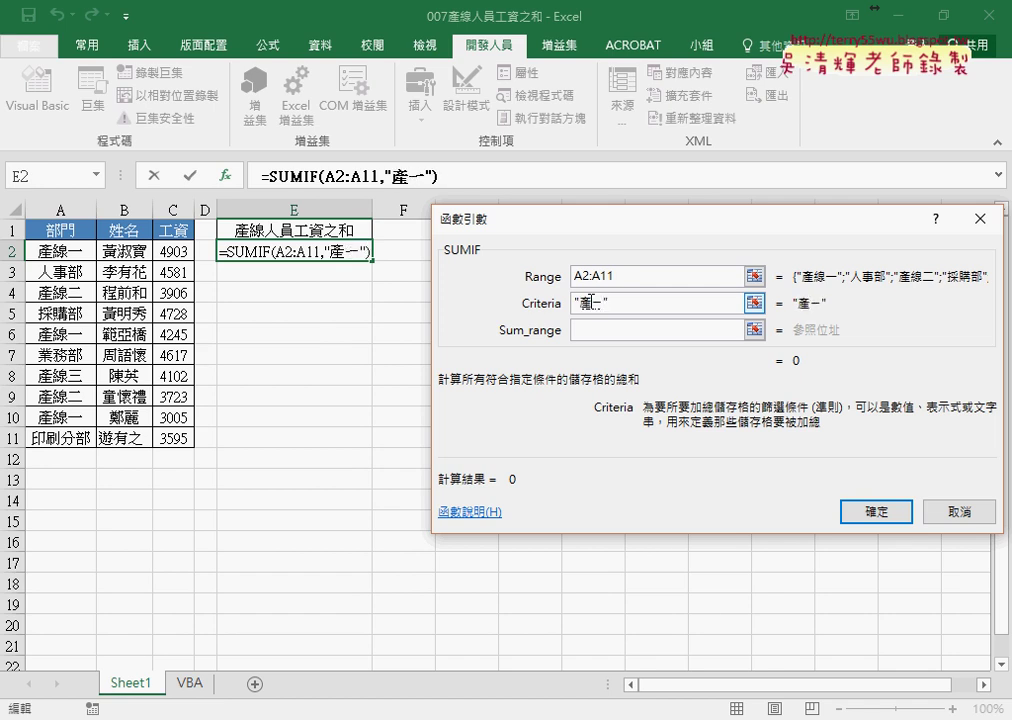
type("v04")
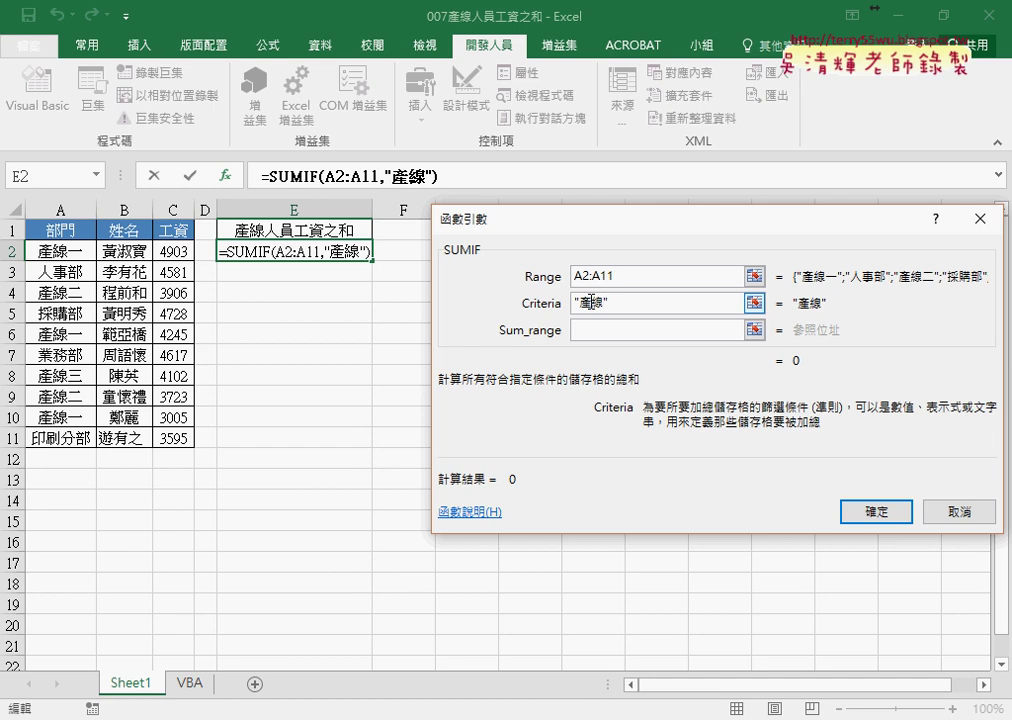
type("*")
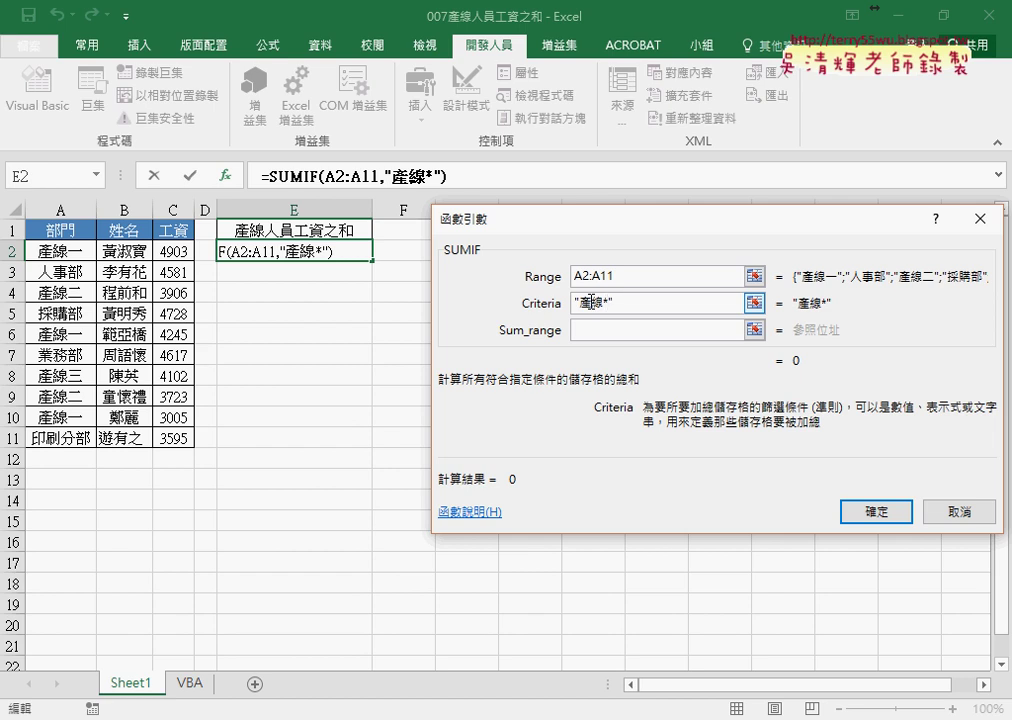
key("BackSpace")
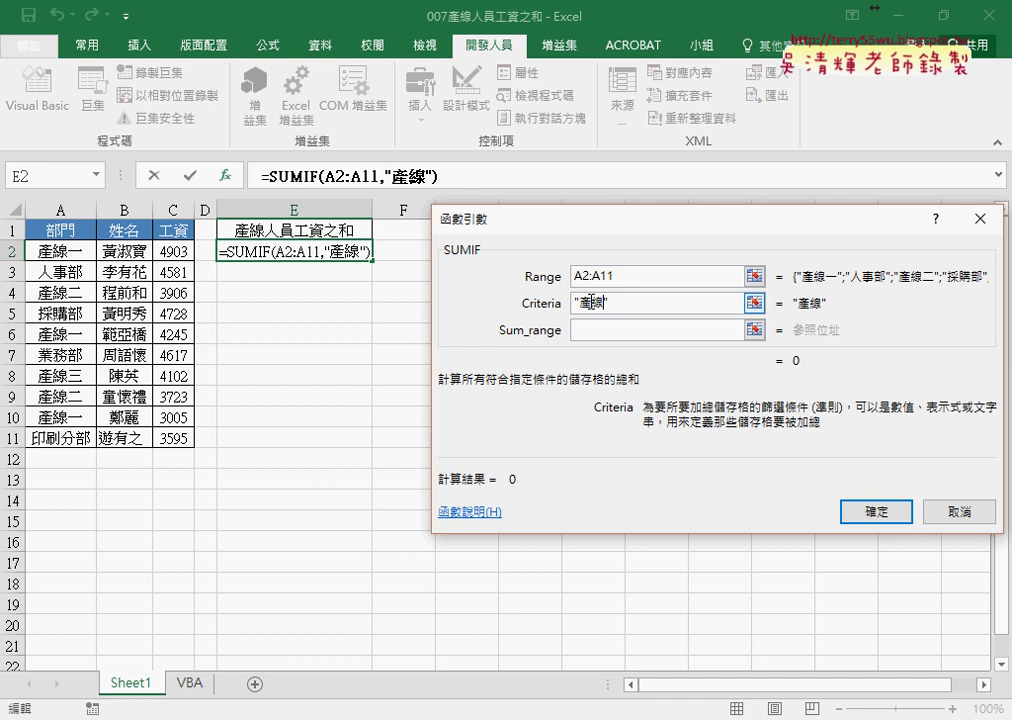
type("?")
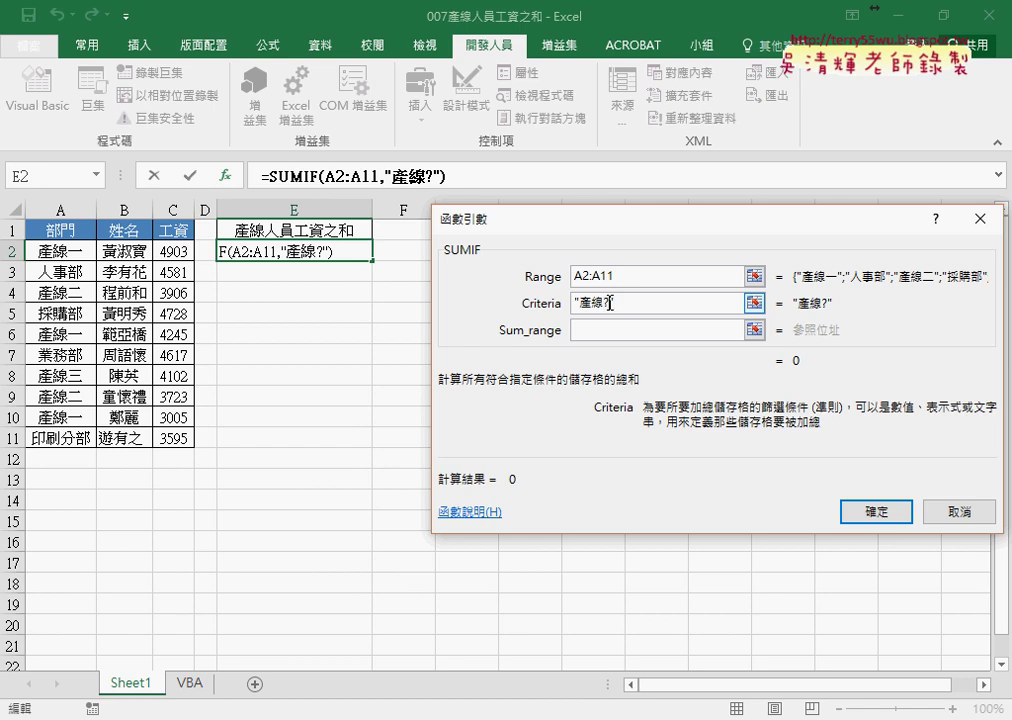
type("?")
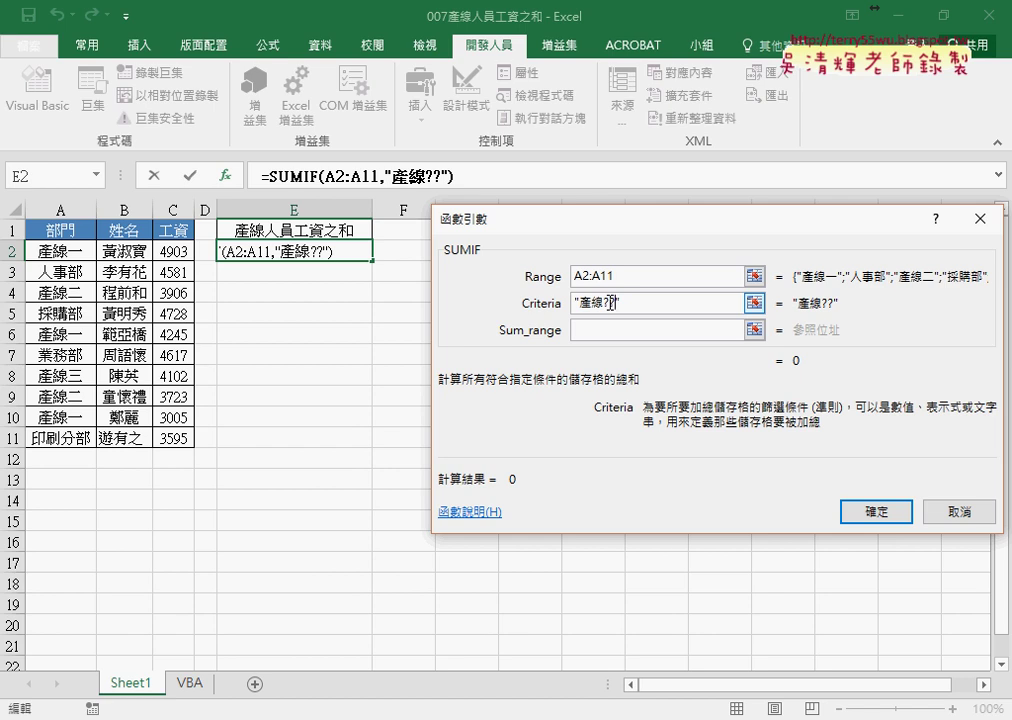
key("BackSpace")
key("BackSpace")
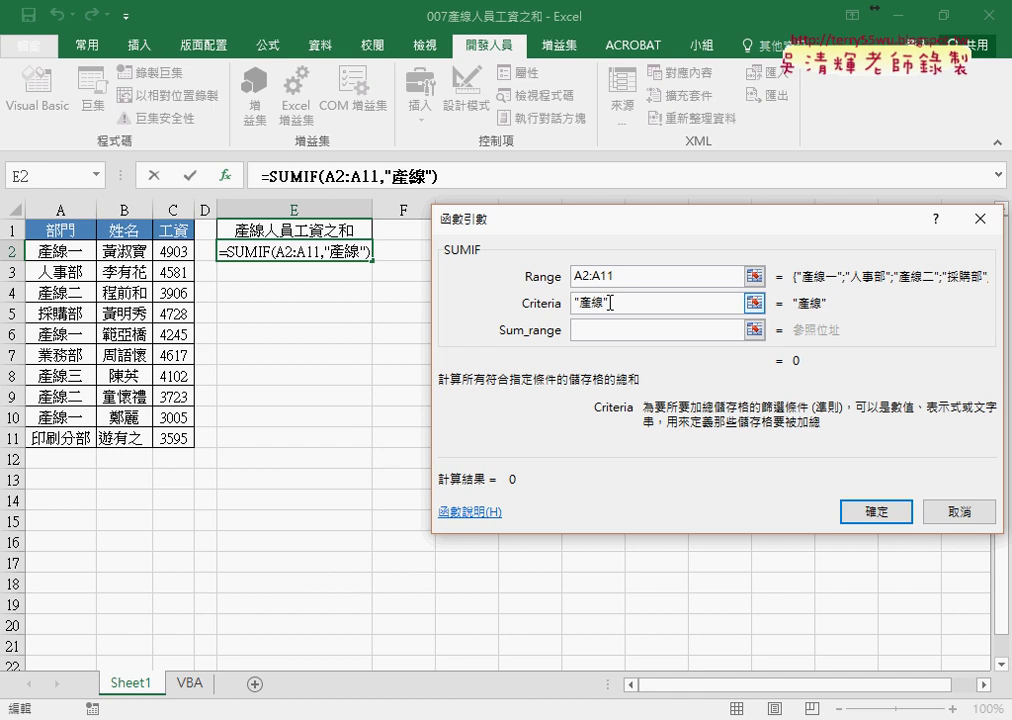
type("*")
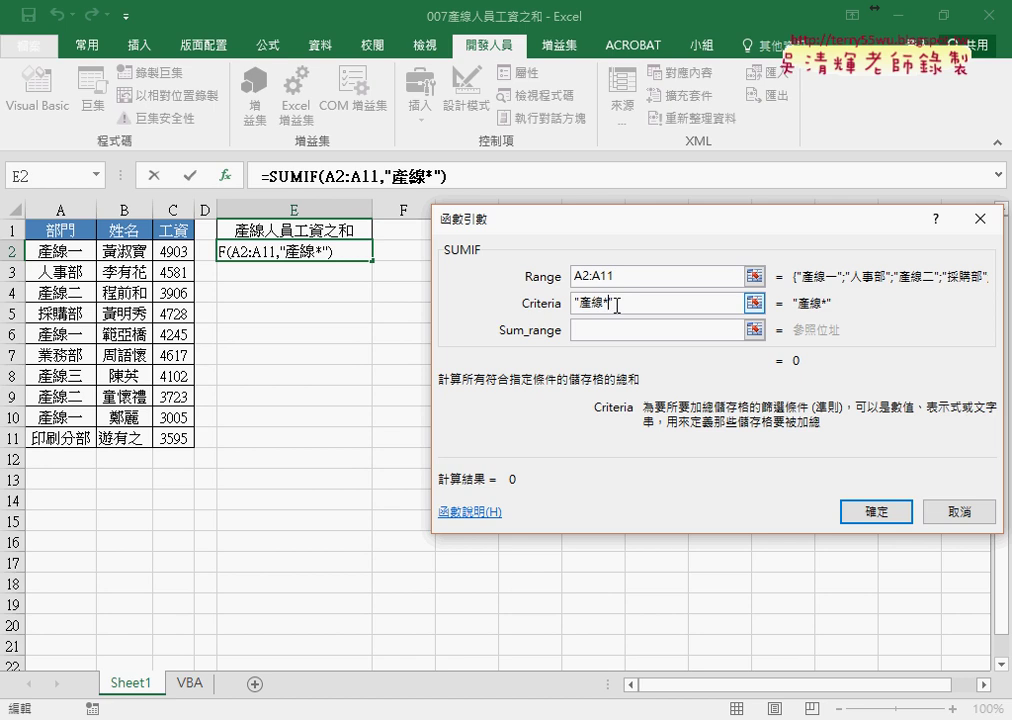
Step: After trying C2 and C4, use wages C2:C11 as the sum range and insert =SUMIF(A2:A11,"產線*",C2:C11) into E2
left_click(603, 330)
left_click_drag(172, 252, 172, 438)
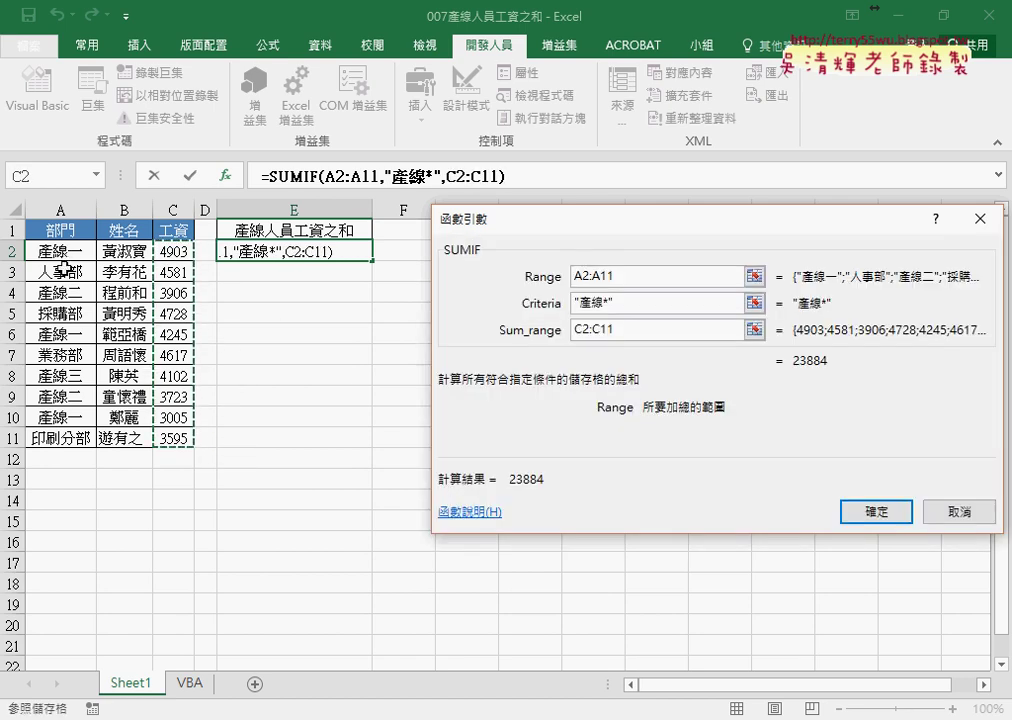
left_click(179, 252)
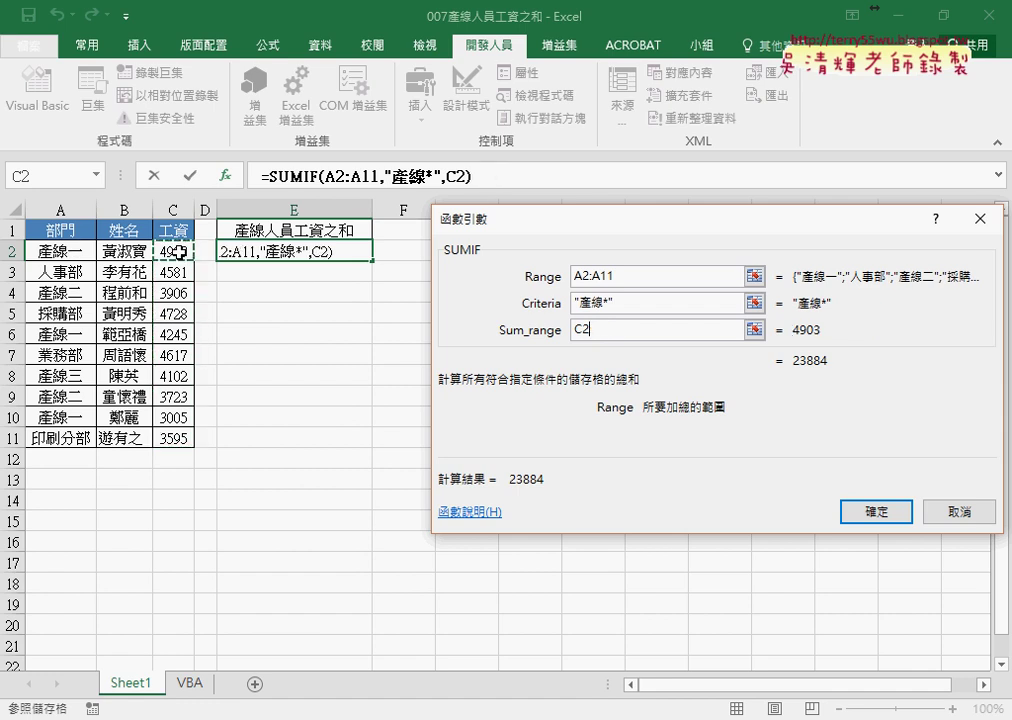
left_click(60, 293)
left_click(178, 294)
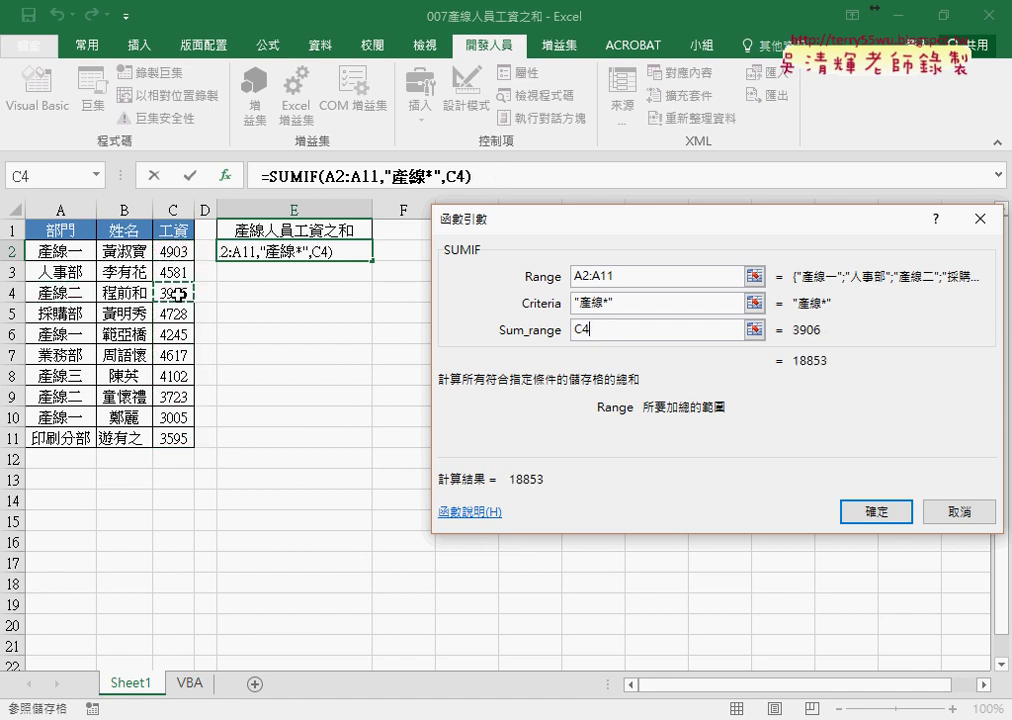
left_click(612, 330)
mouse_move(182, 247)
left_mouse_down()
mouse_move(196, 395)
mouse_move(183, 438)
left_mouse_up()
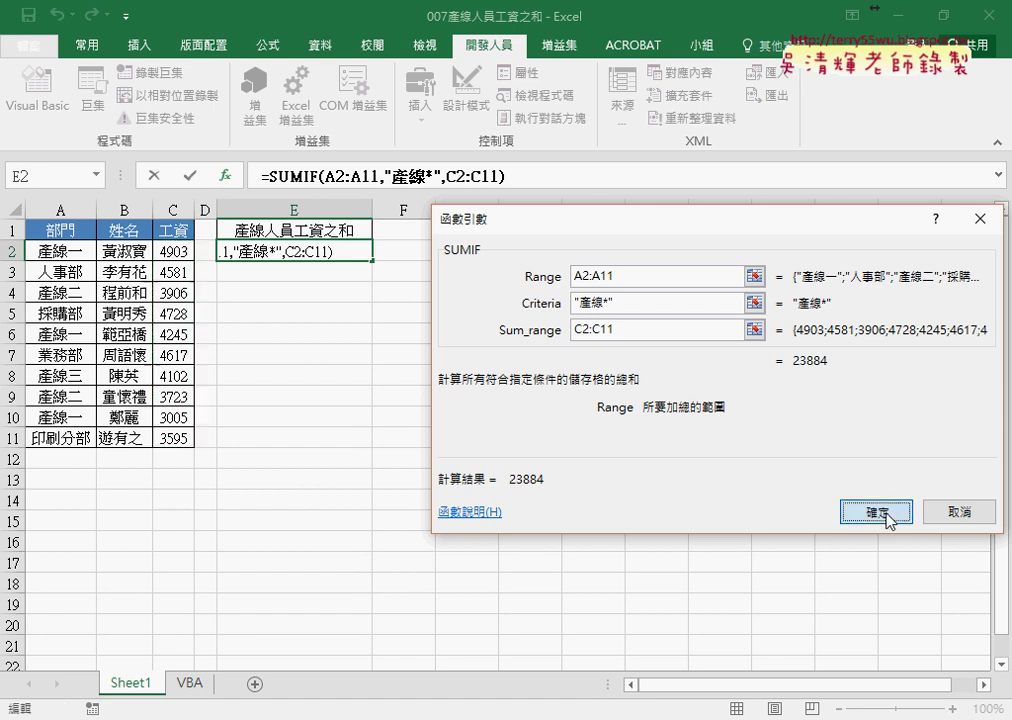
left_click(876, 511)
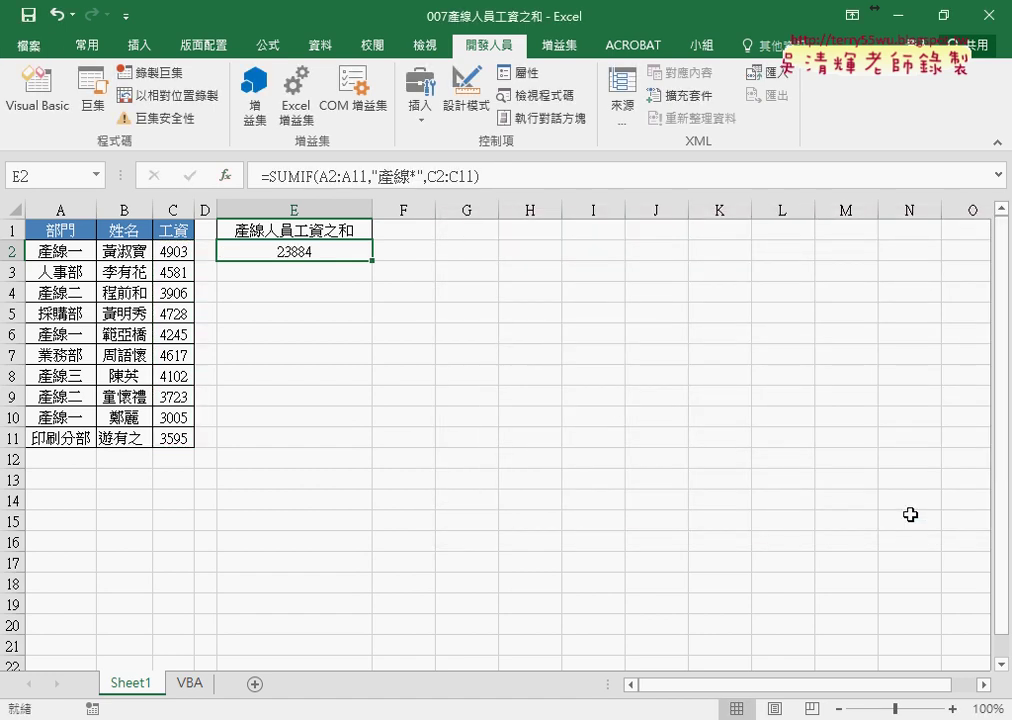
Step: Change E2's SUMIF criterion wildcard from 產線* to 產線?
left_click(417, 176)
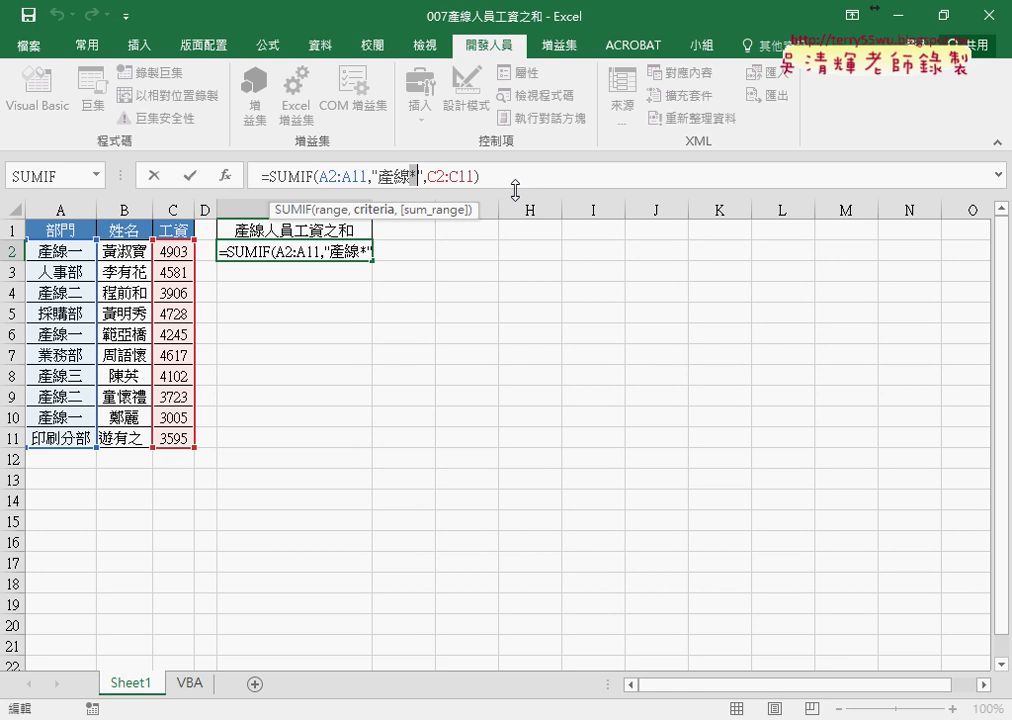
key("BackSpace")
type("?")
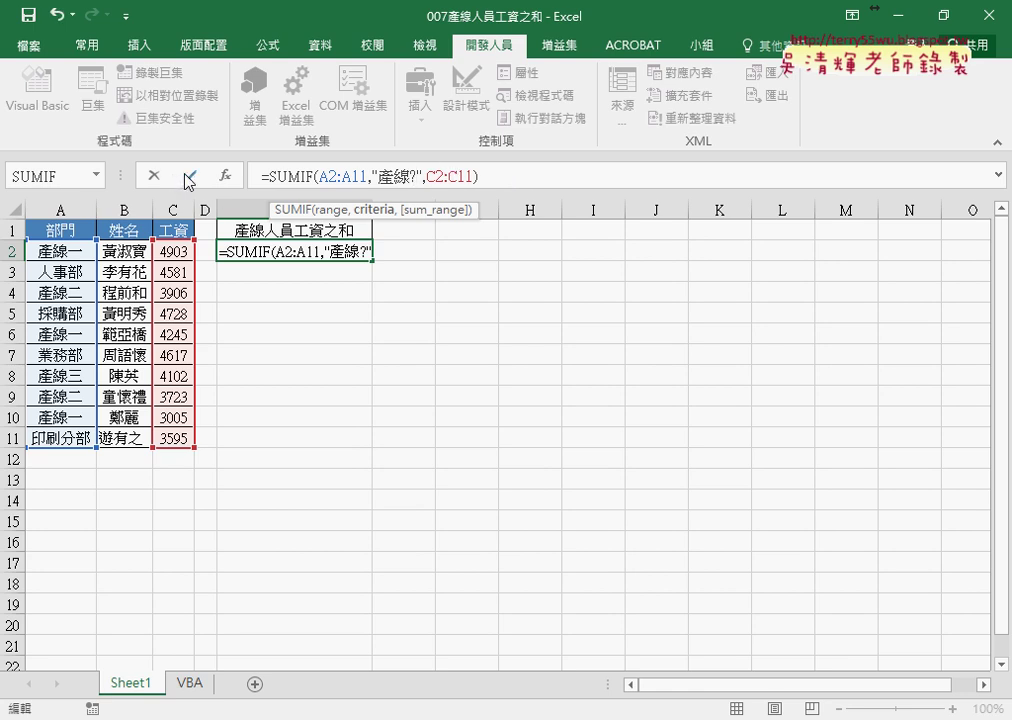
left_click(188, 176)
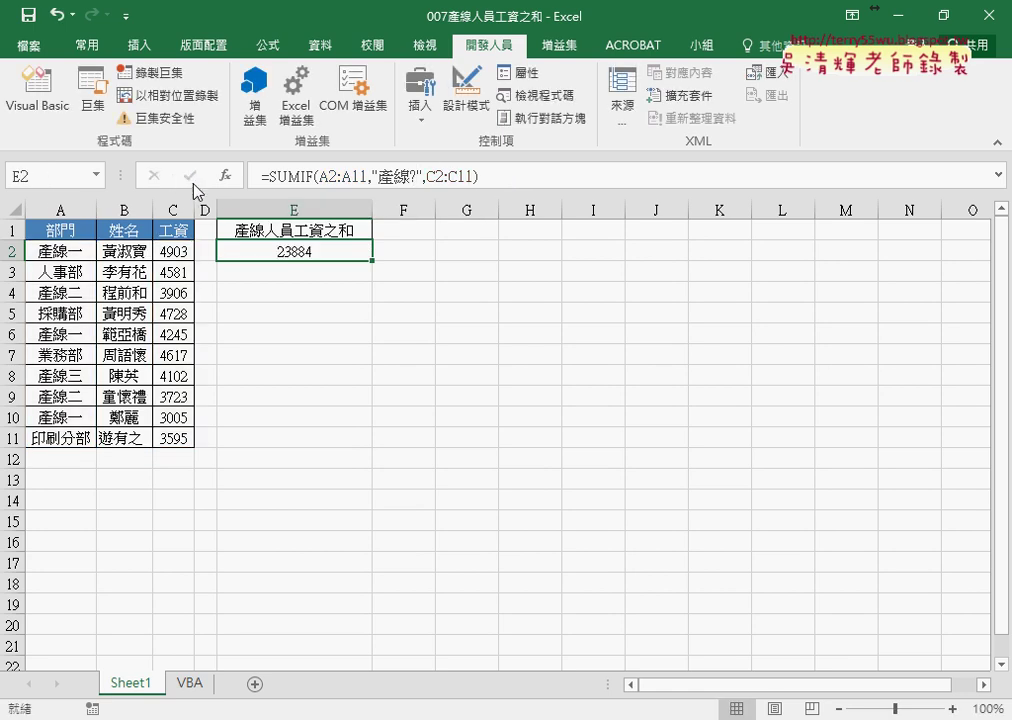
Step: Rename the department in A2 to 產線十一
double_click(70, 252)
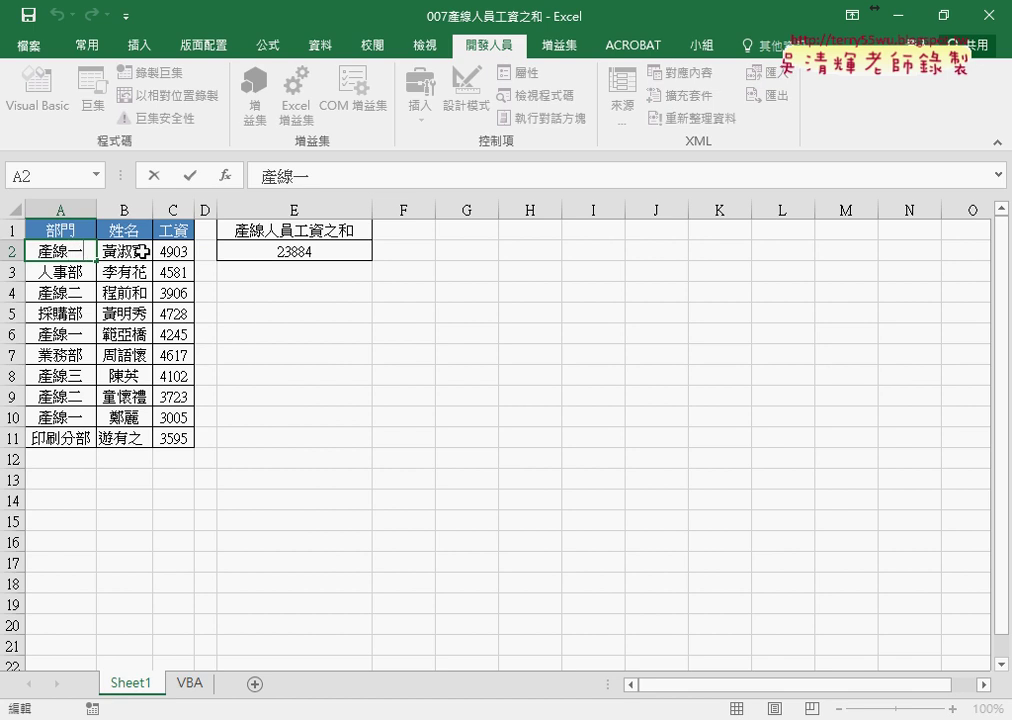
type("ㄕ")
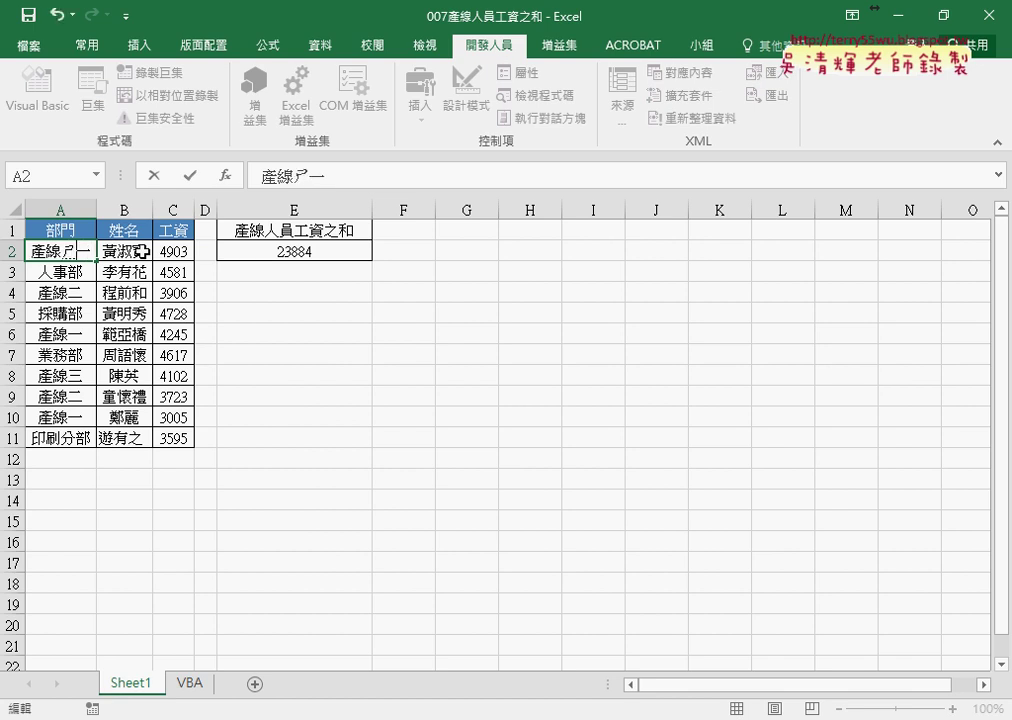
type("6")
key("Return")
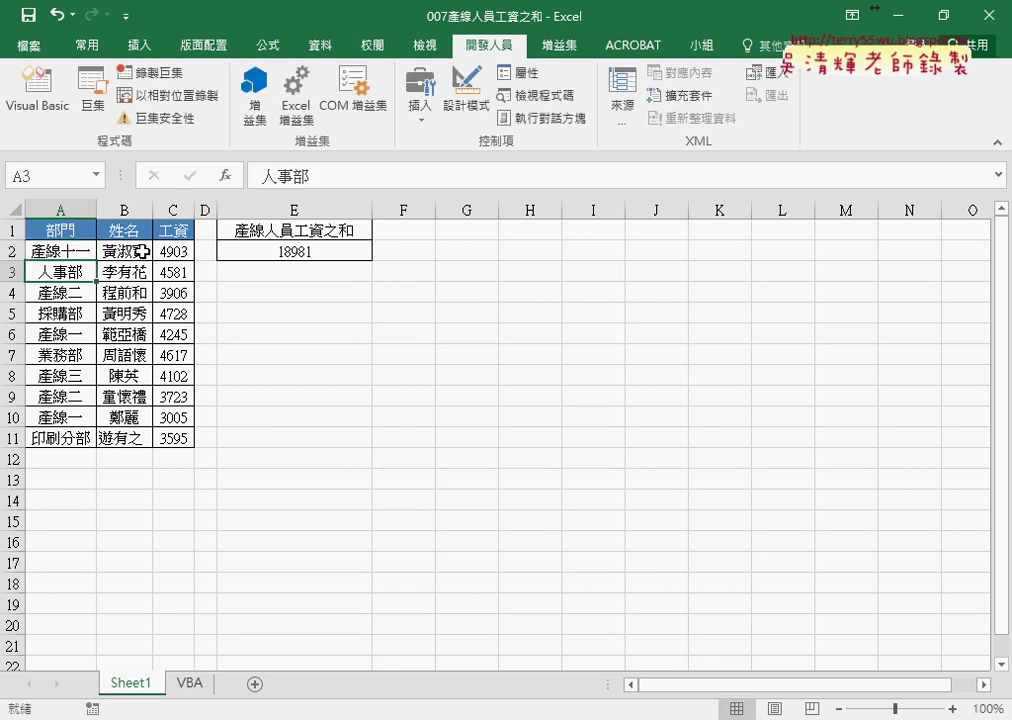
Step: Switch E2's criterion to 產線* so the total returns to 23884
left_click(334, 251)
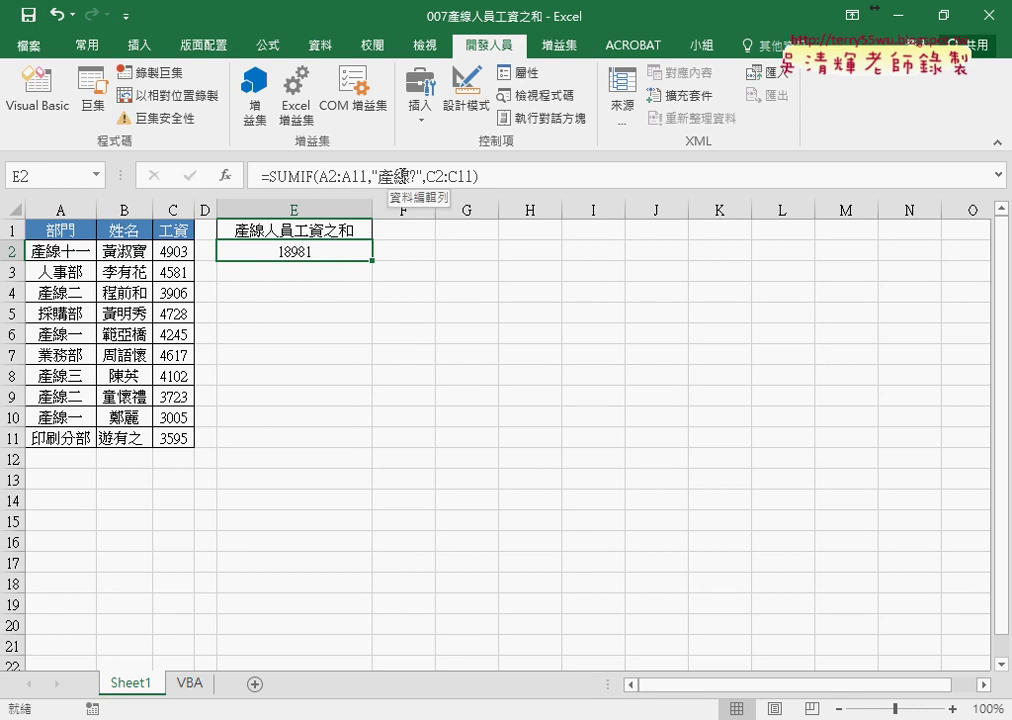
left_click(417, 175)
type("*")
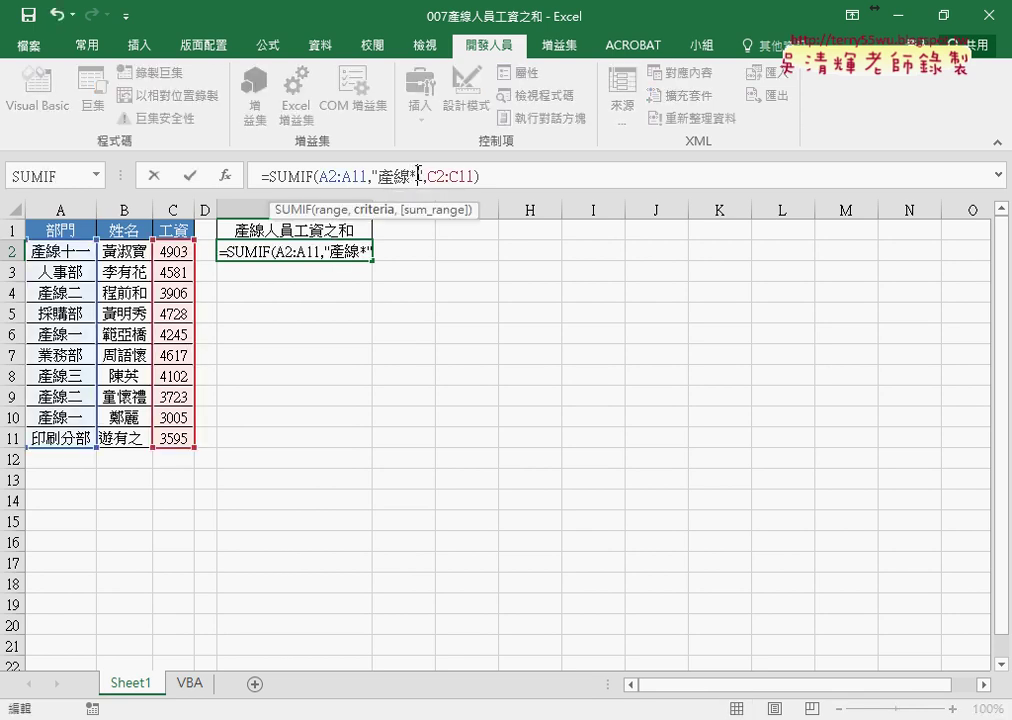
key("Return")
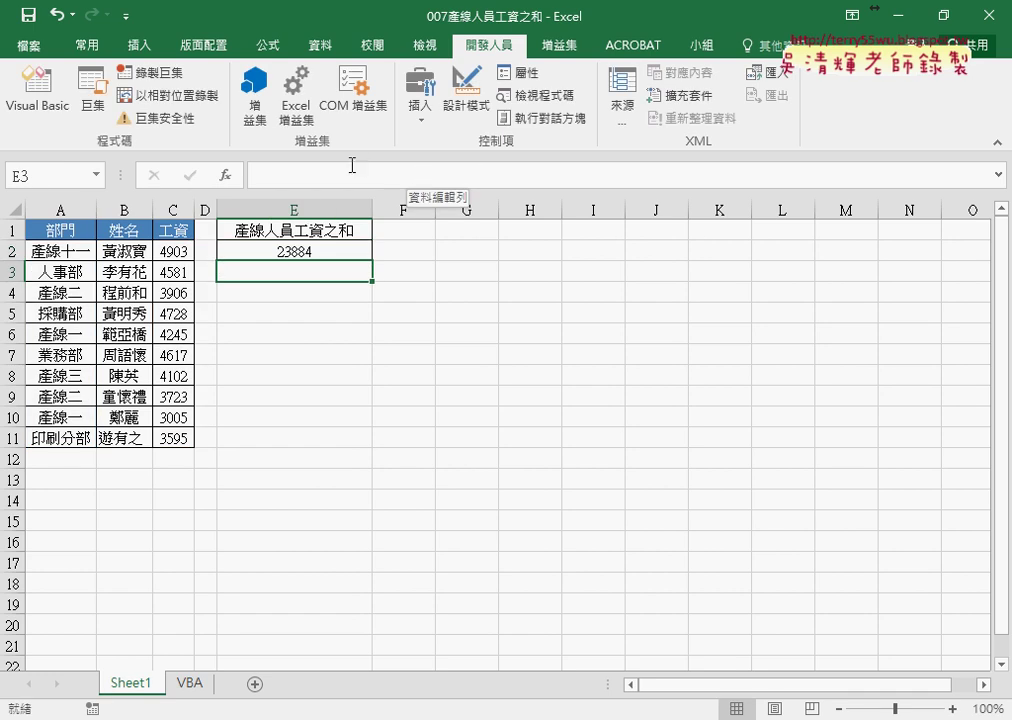
left_click(300, 252)
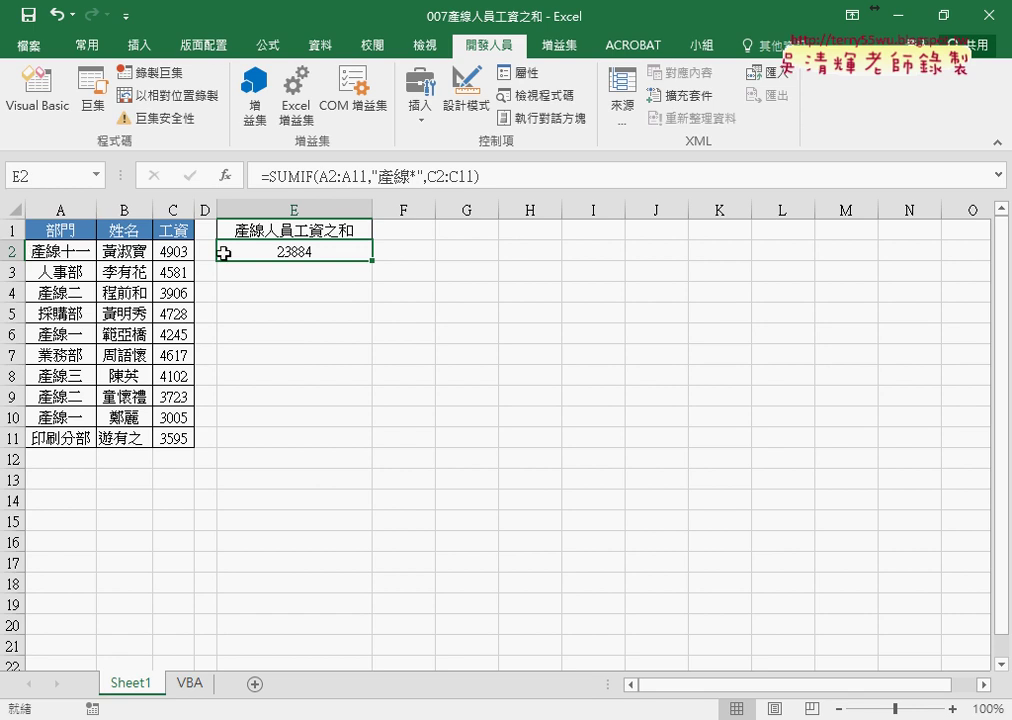
left_click(465, 176)
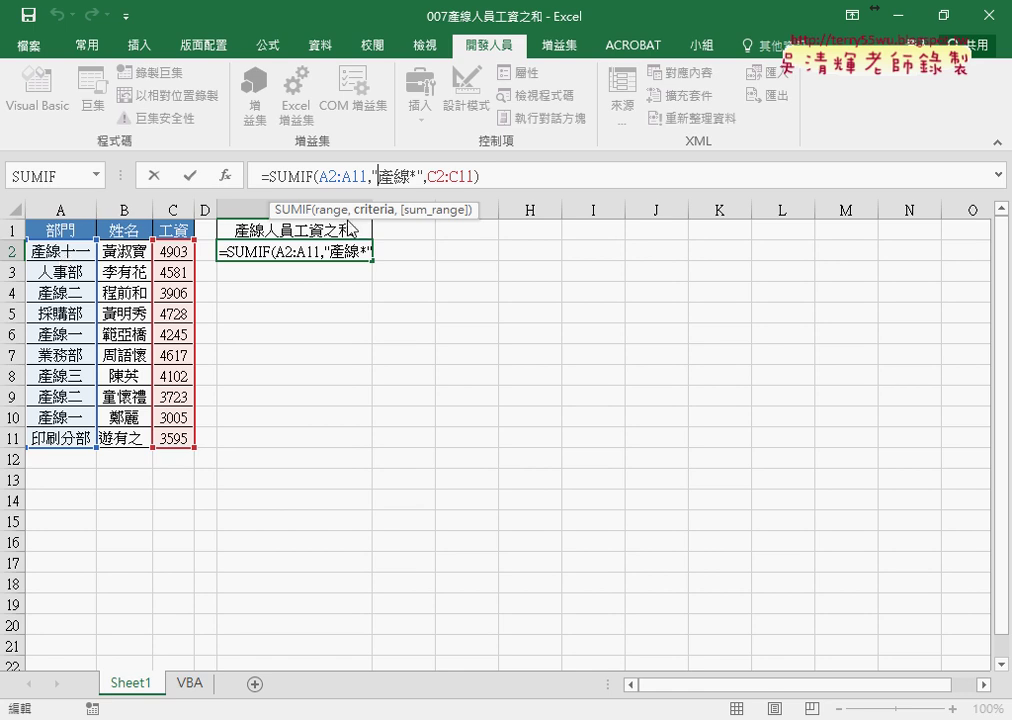
type("*")
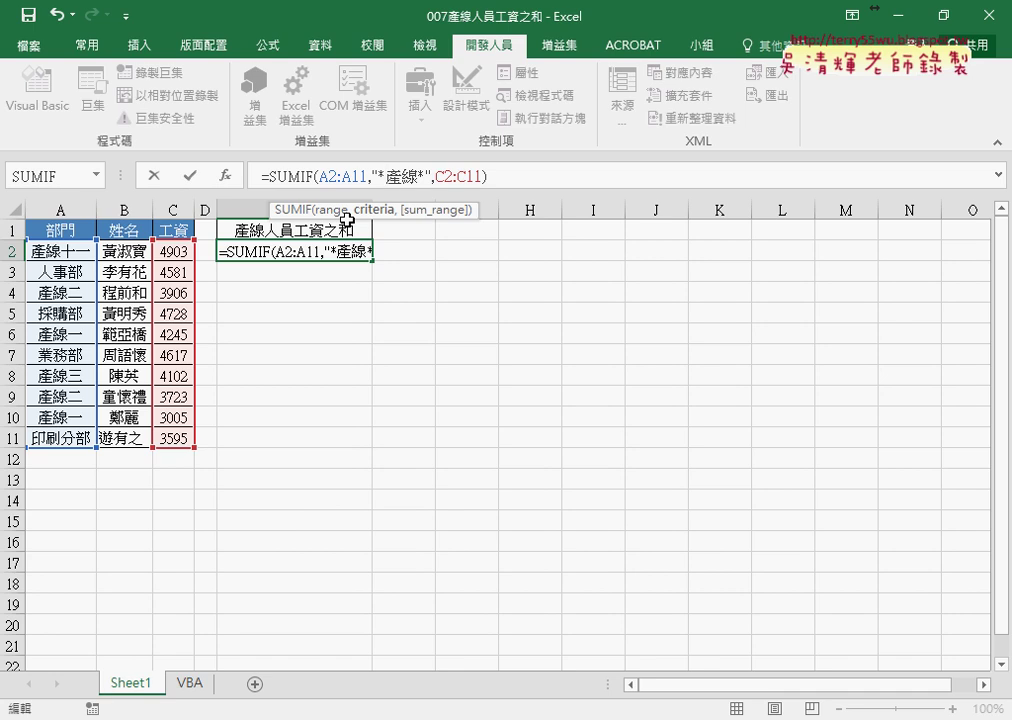
key("BackSpace")
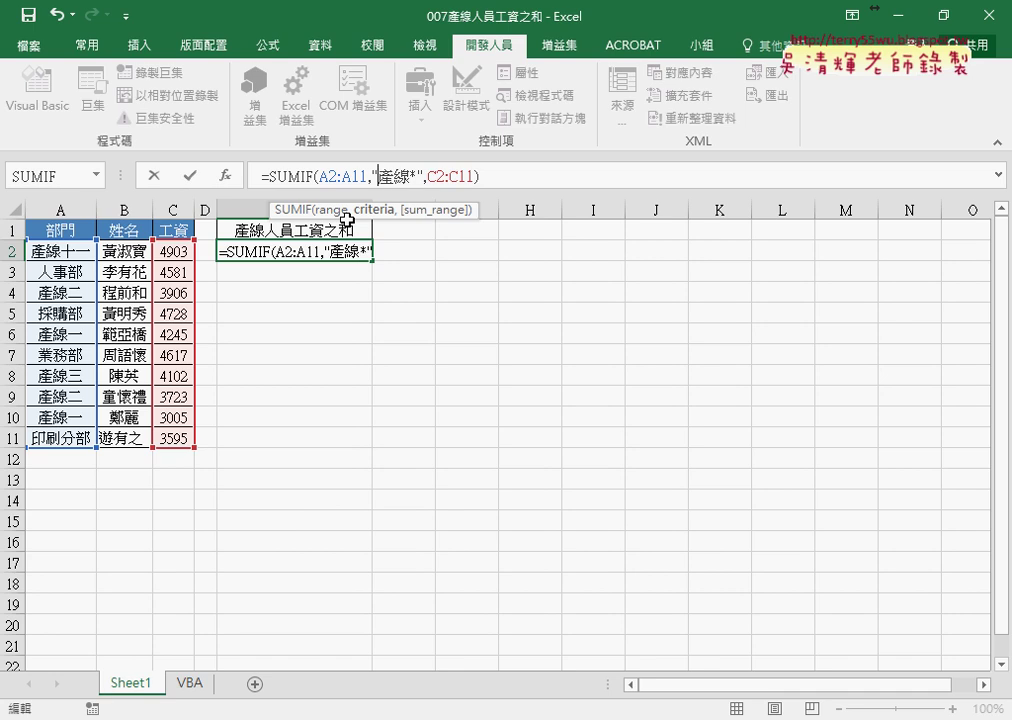
left_click(190, 176)
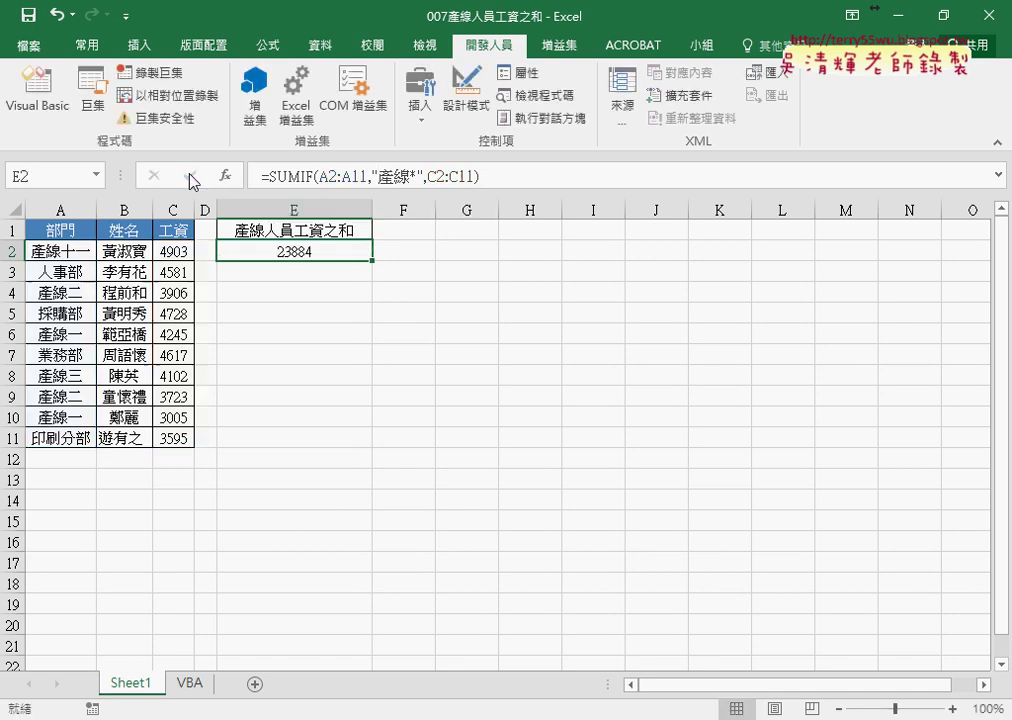
Step: On the VBA sheet, run the 產線人員工資之和 button macro and check E2 shows 23884
left_click(190, 684)
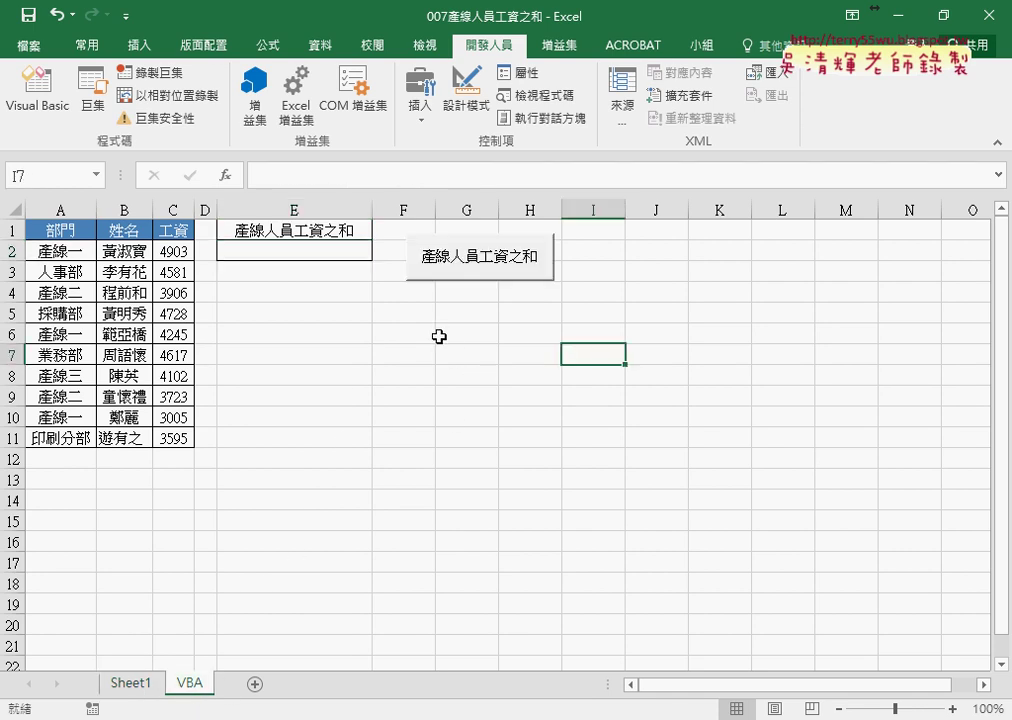
left_click(485, 263)
left_click(314, 254)
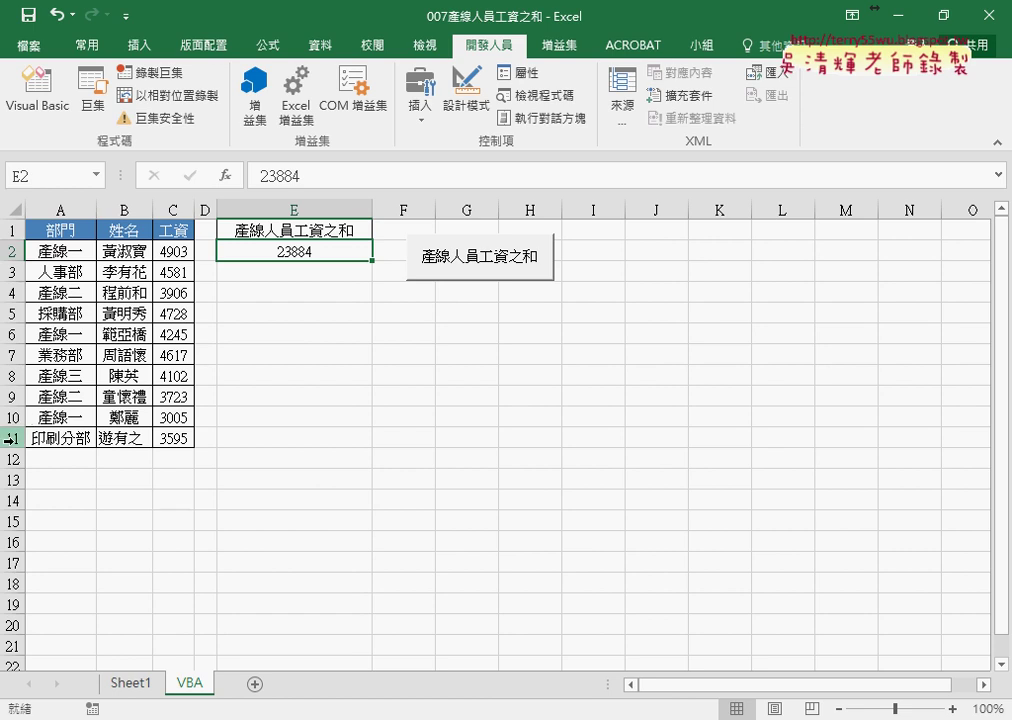
Step: Review the departments in column A and wages in column C, then clear E2
left_click(62, 208)
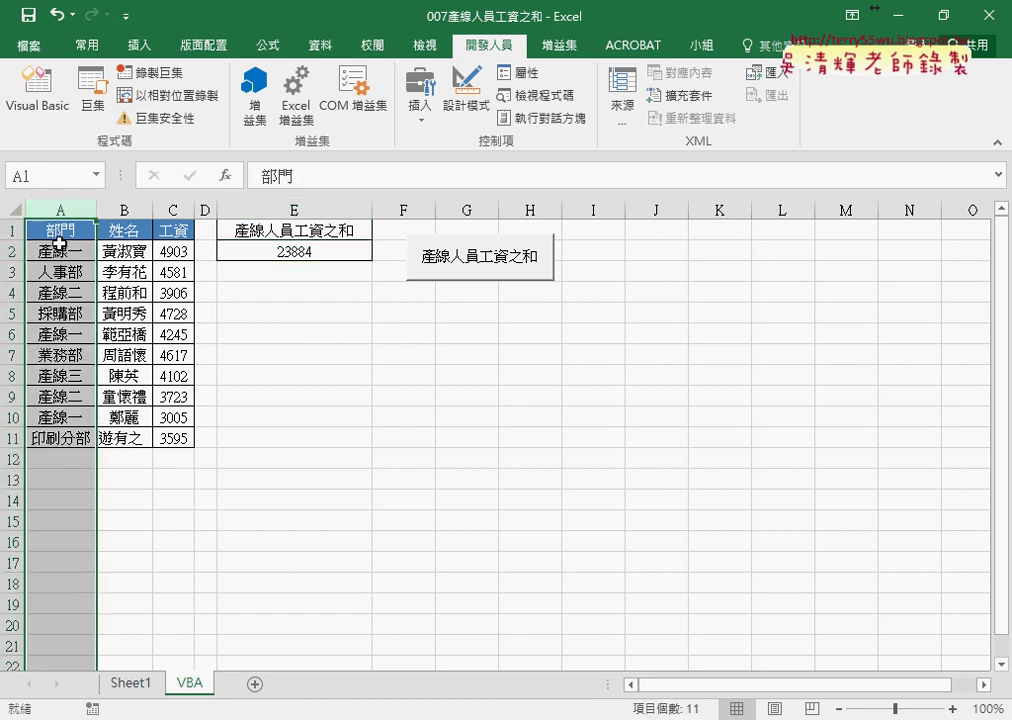
left_click(55, 251)
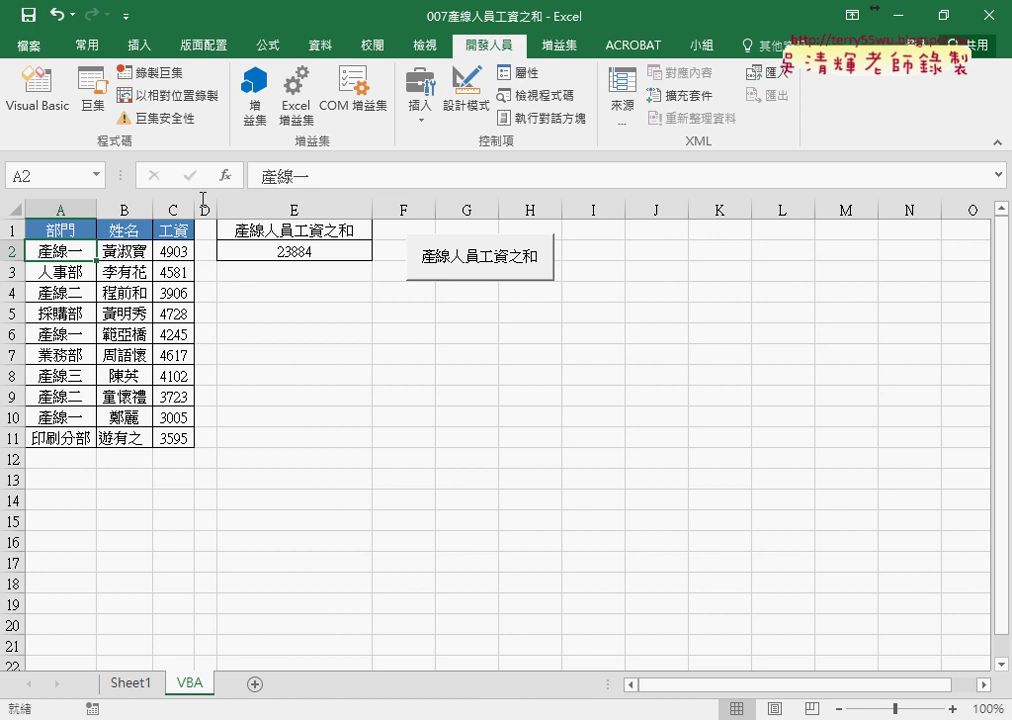
left_click(170, 252)
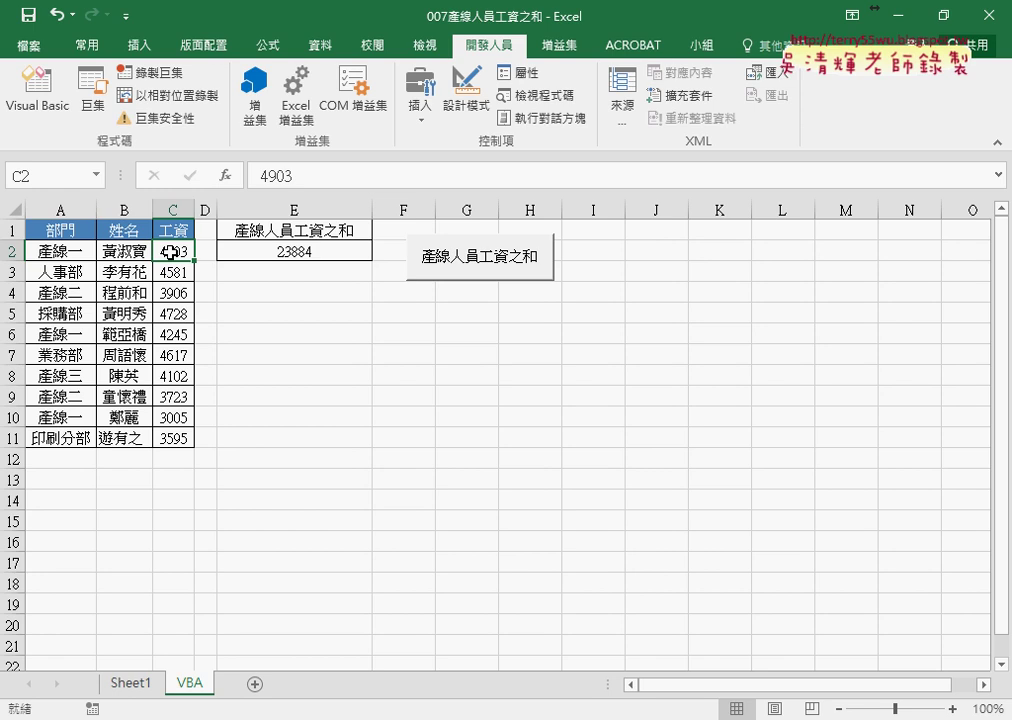
left_click(298, 251)
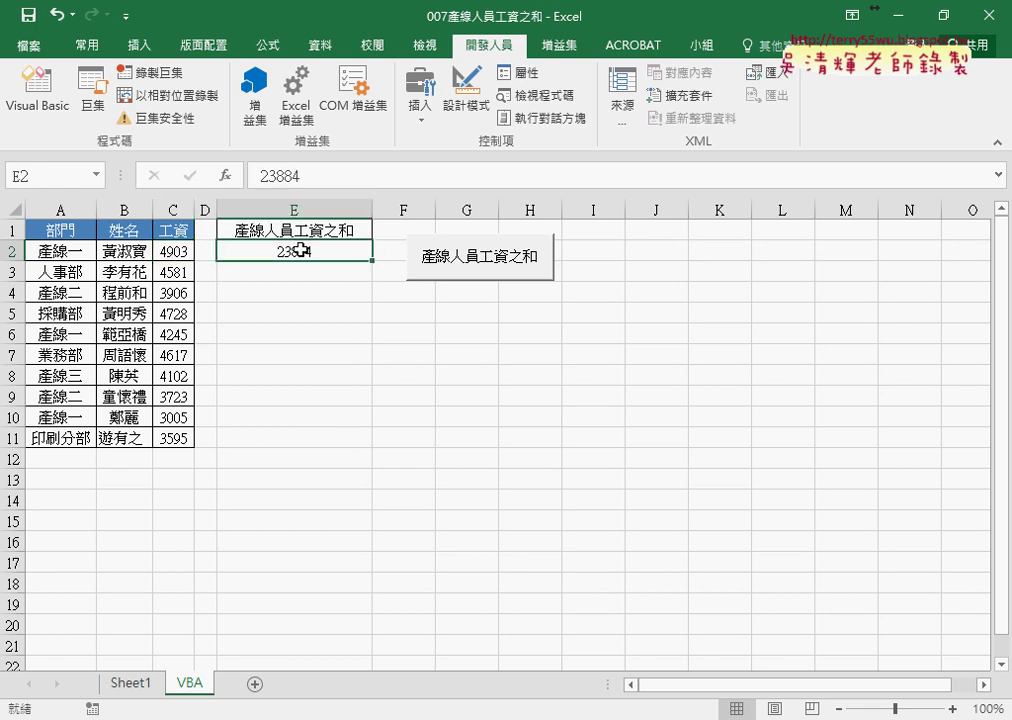
key("Delete")
Step: Open the button's assigned macro code through 指定巨集 > 編輯
right_click(512, 268)
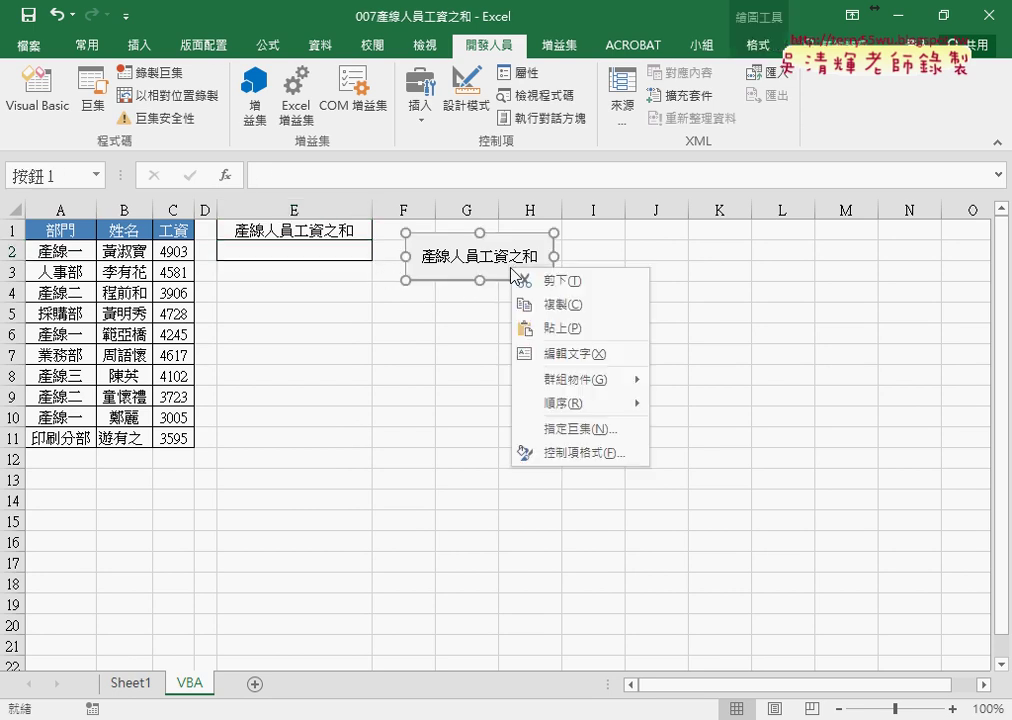
left_click(585, 430)
left_click(736, 278)
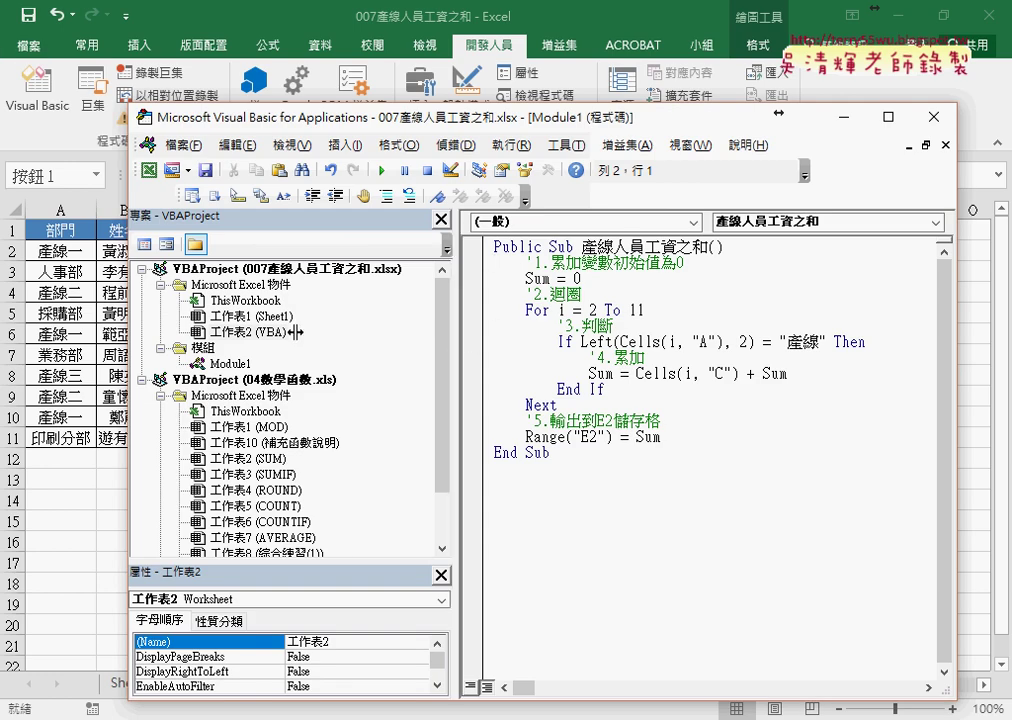
Step: Move the VBA editor right to expose columns A–E, widen the project pane, and select Module1
left_click_drag(333, 108, 558, 62)
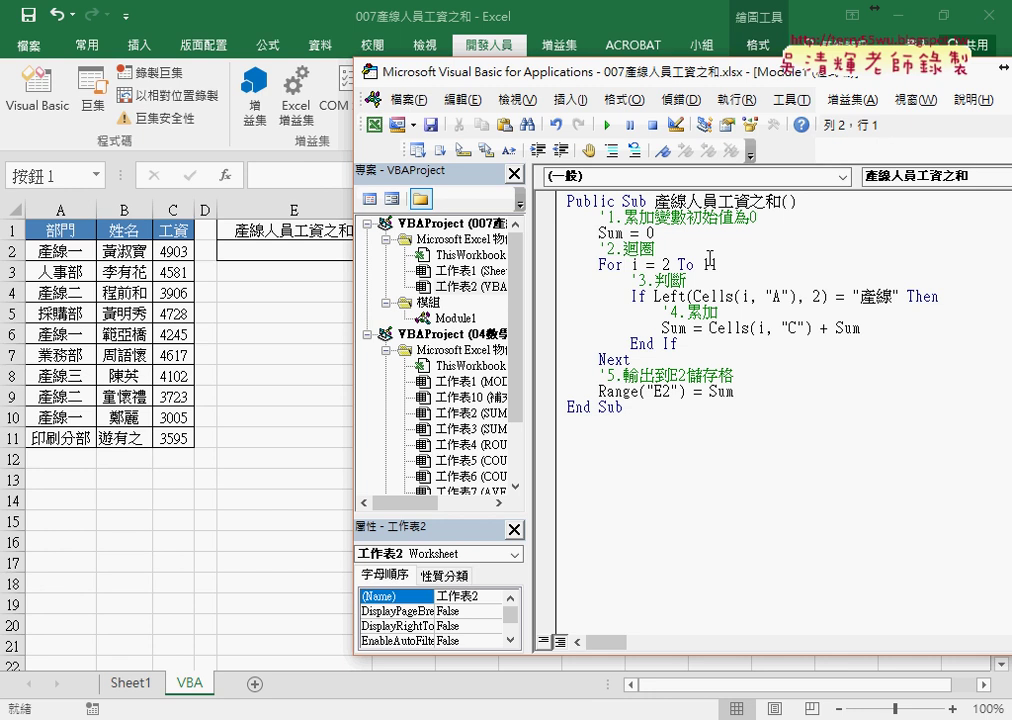
left_click_drag(525, 307, 588, 300)
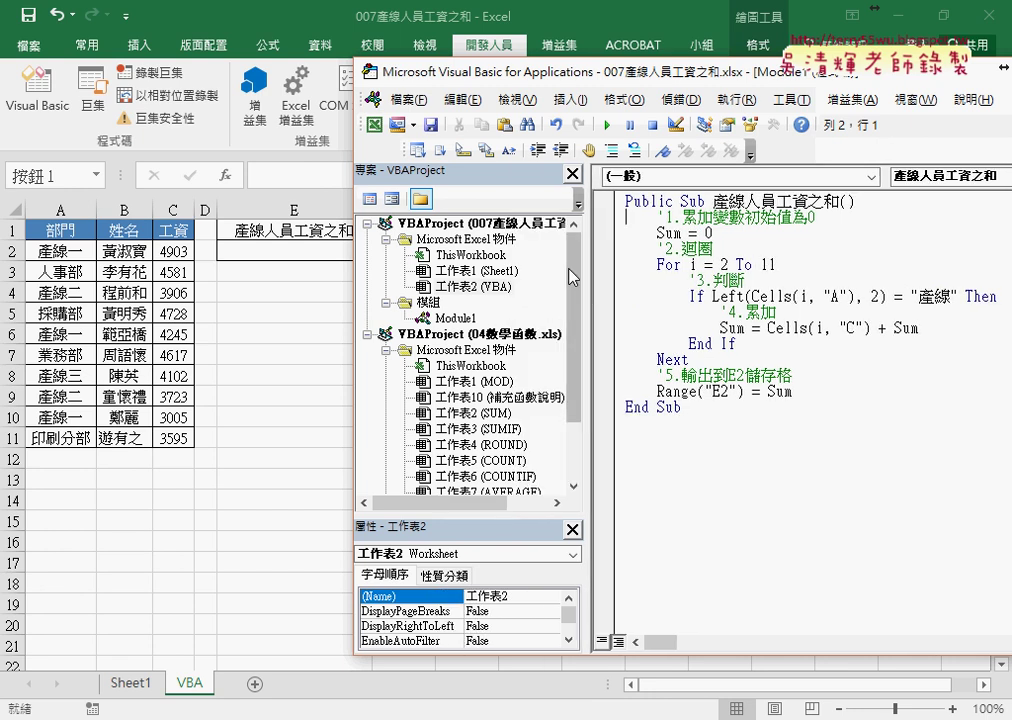
left_click(495, 225)
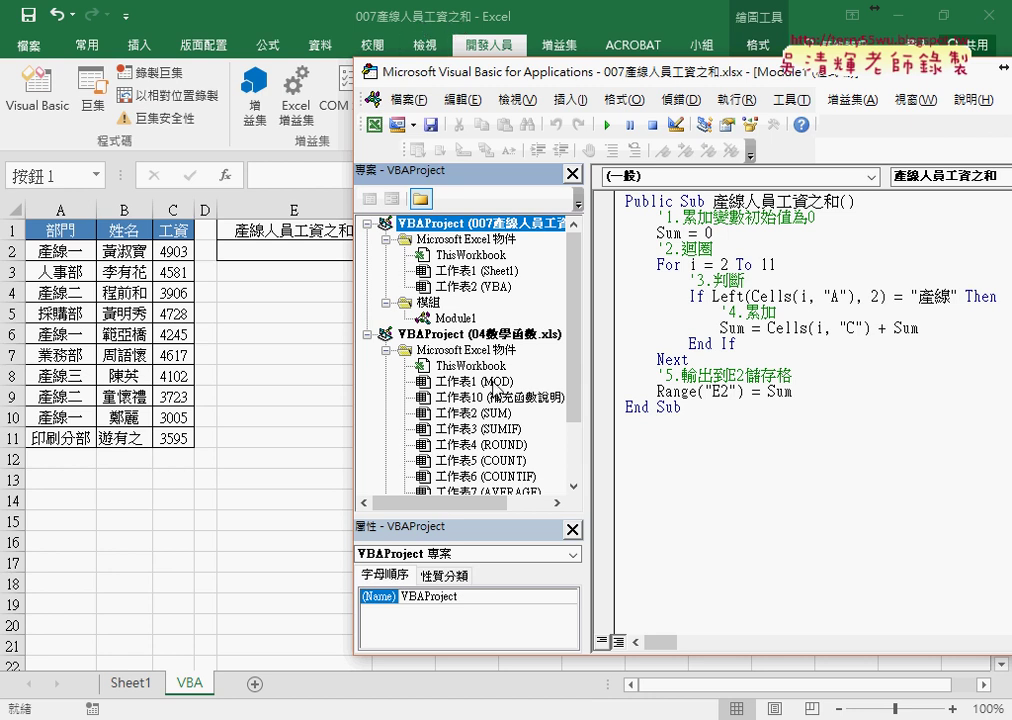
scroll(581, 382, "down", 1)
scroll(581, 382, "up", 1)
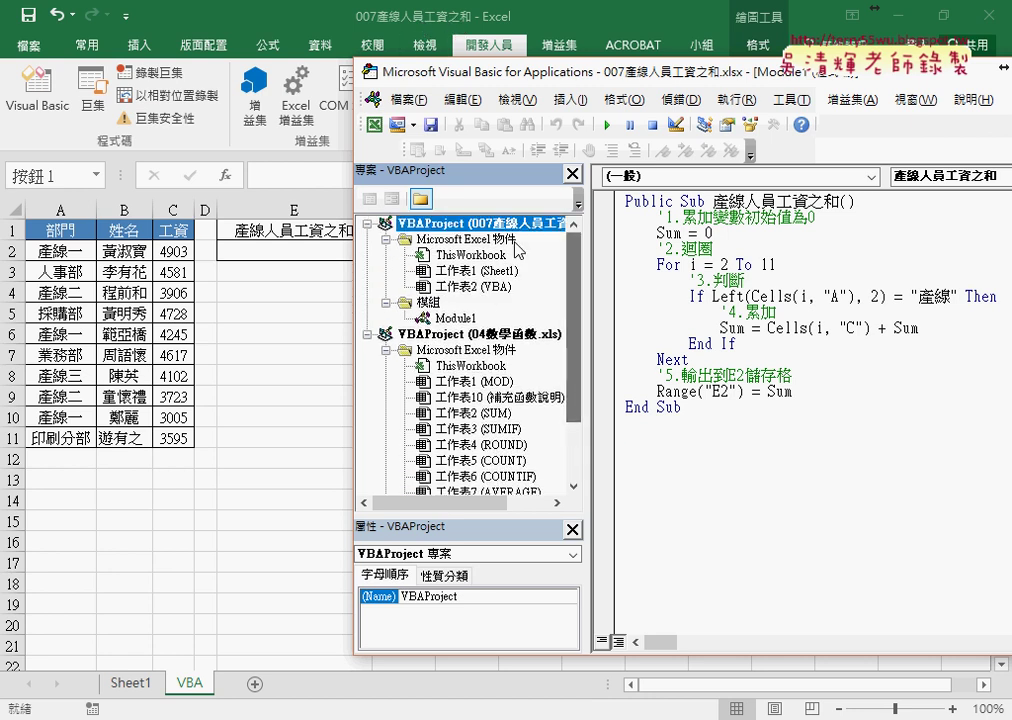
right_click(462, 275)
mouse_move(508, 361)
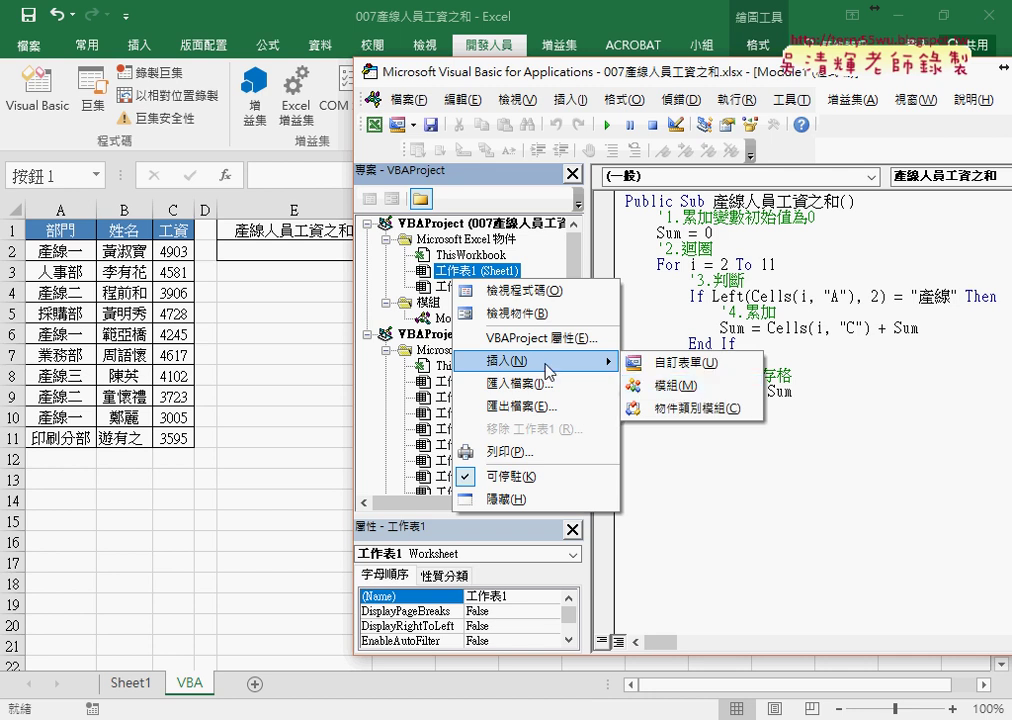
left_click(440, 318)
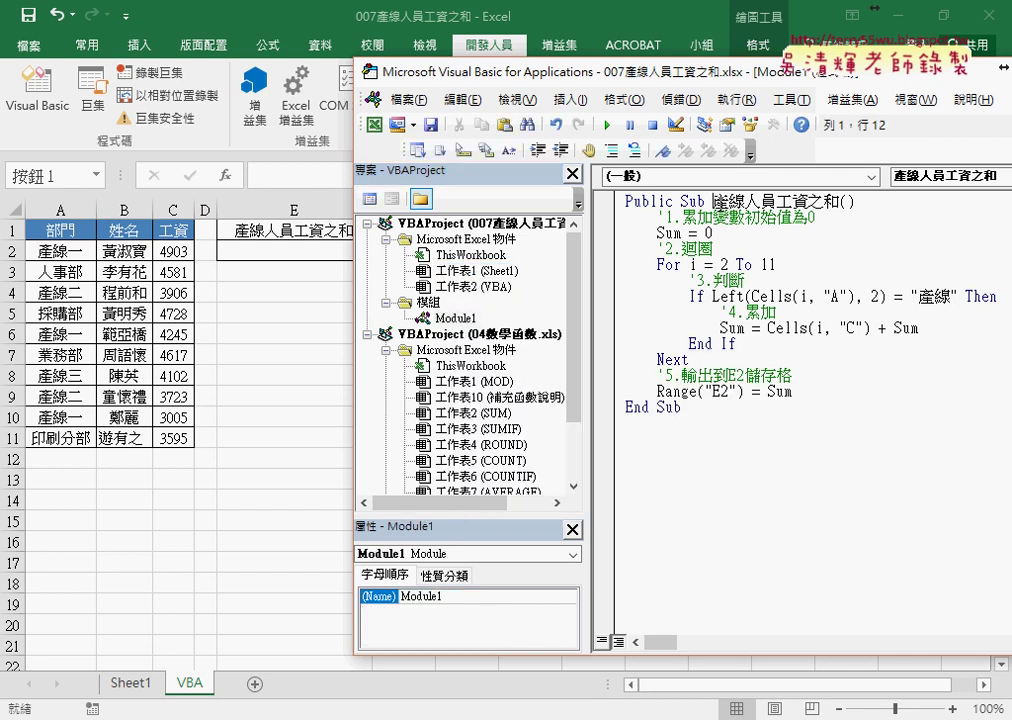
left_click_drag(713, 201, 838, 202)
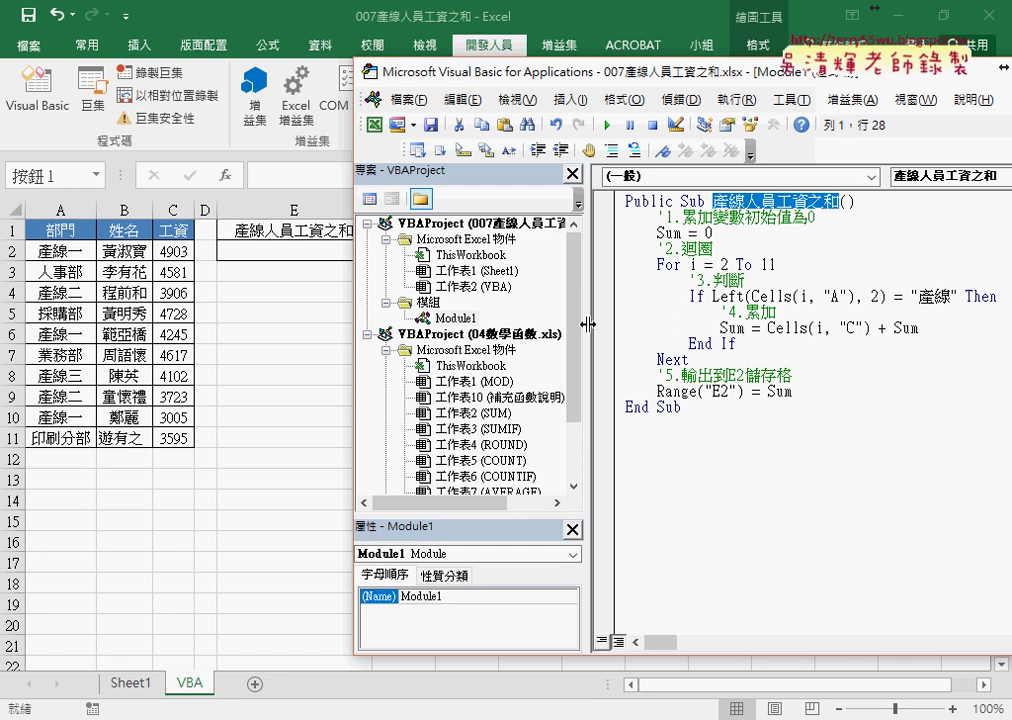
left_click_drag(515, 318, 515, 318)
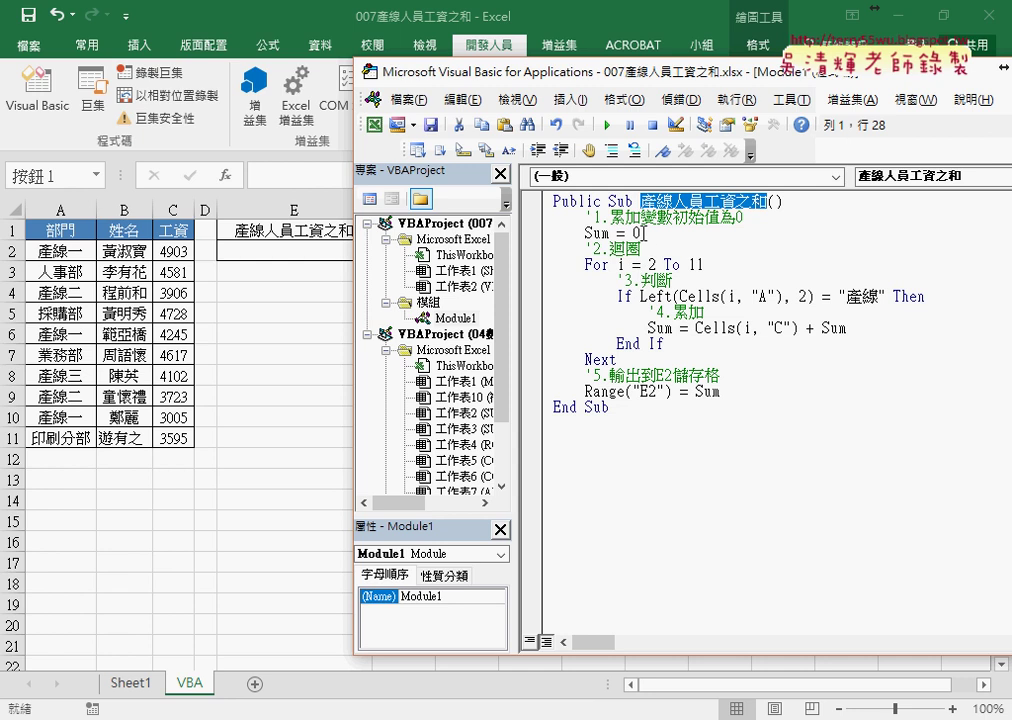
left_click_drag(643, 233, 585, 233)
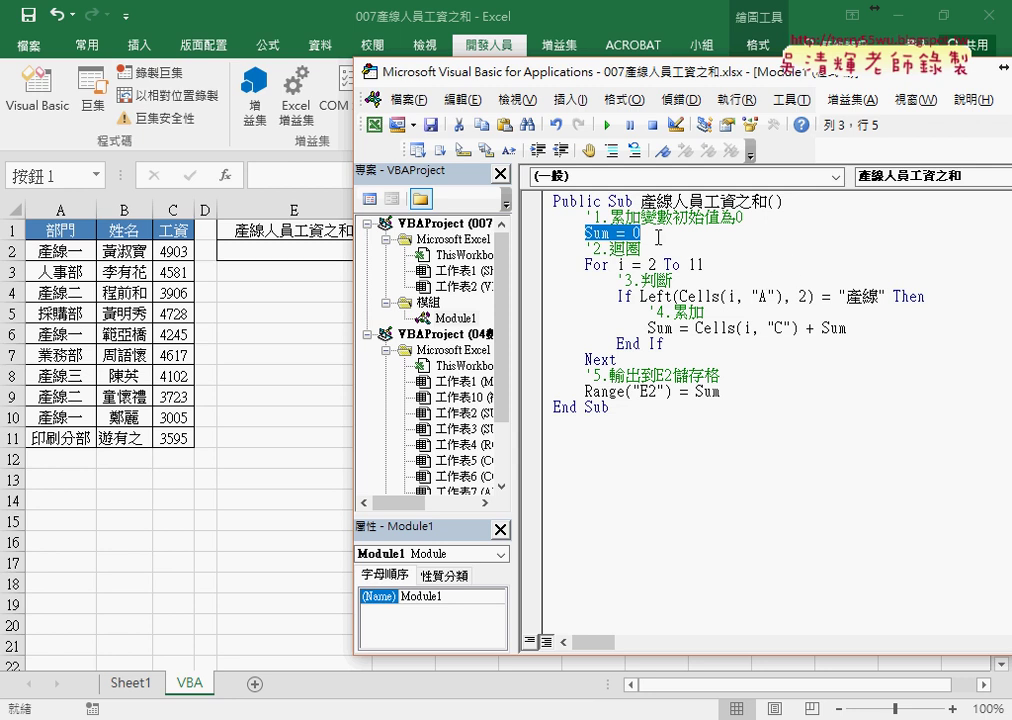
left_click_drag(646, 233, 588, 236)
key("Delete")
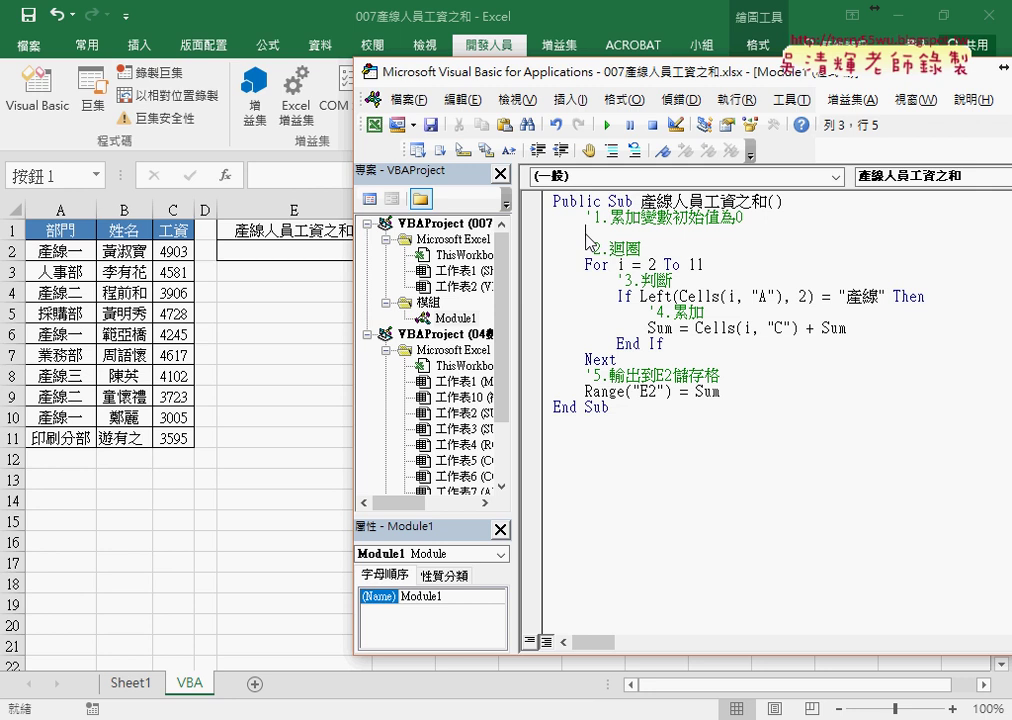
key("ctrl+z")
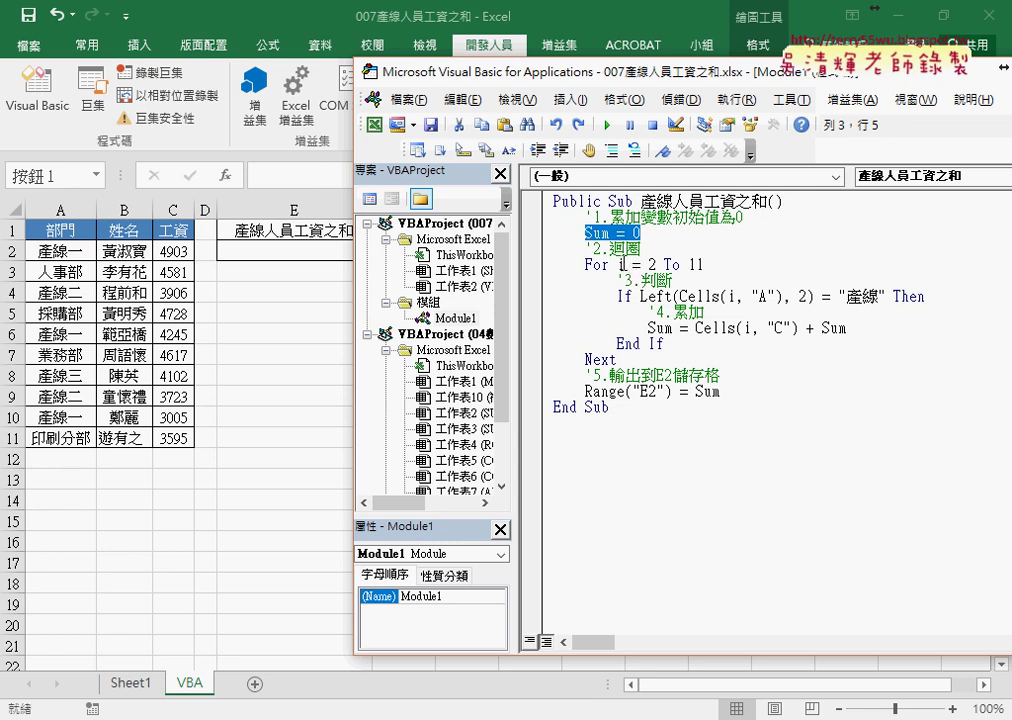
double_click(620, 264)
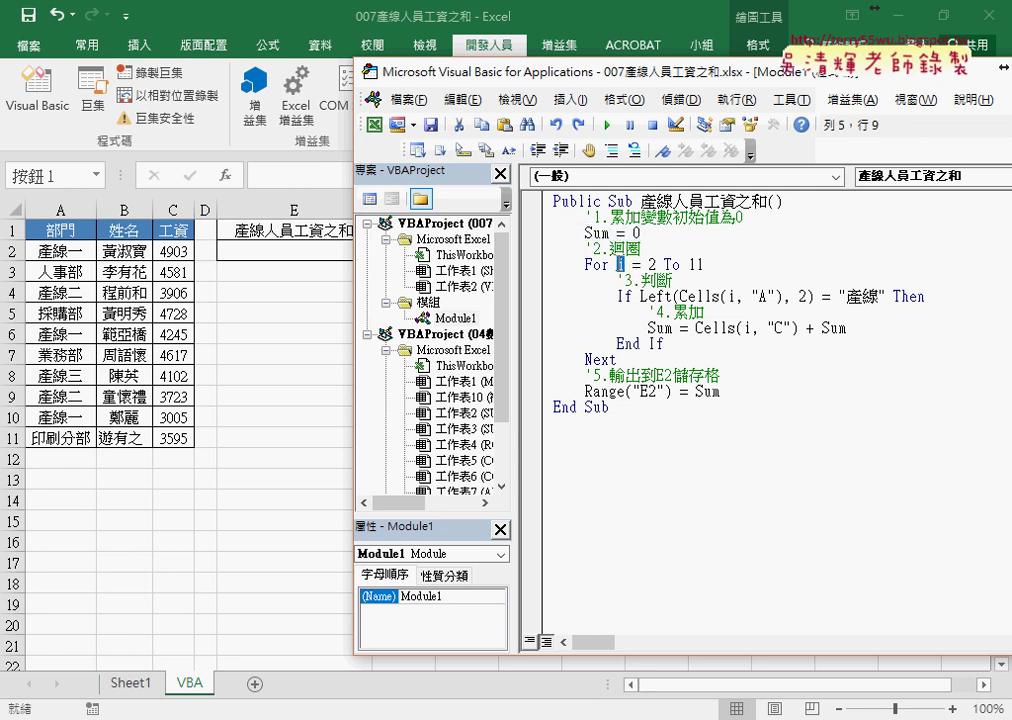
double_click(696, 264)
left_click_drag(682, 296, 784, 296)
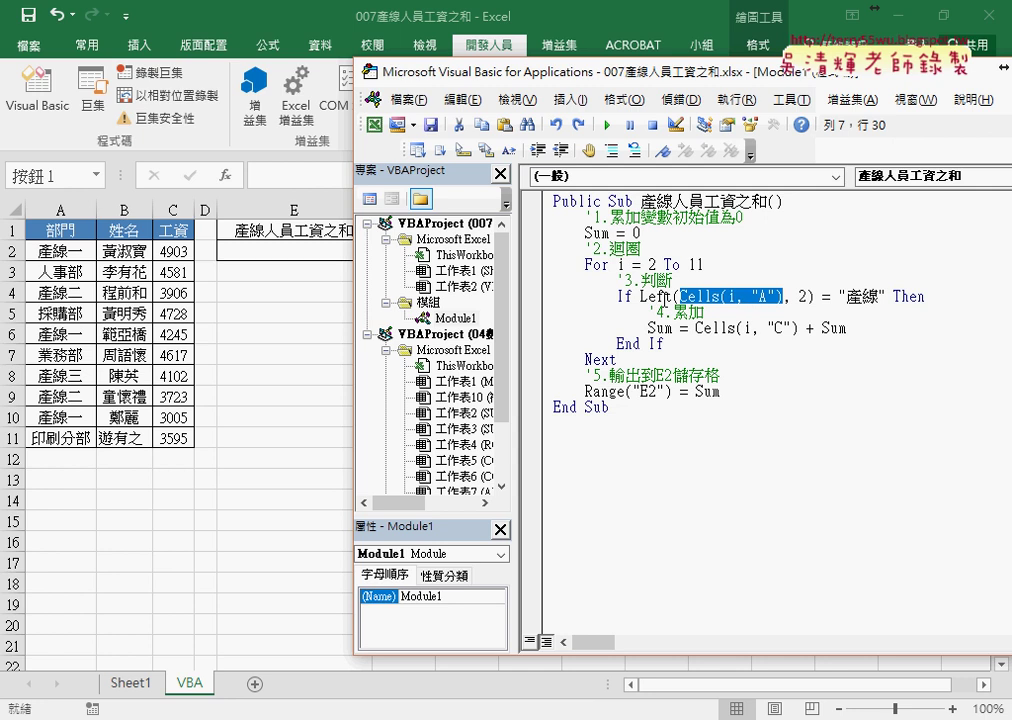
mouse_move(640, 296)
left_mouse_down()
mouse_move(782, 296)
mouse_move(656, 296)
left_mouse_up()
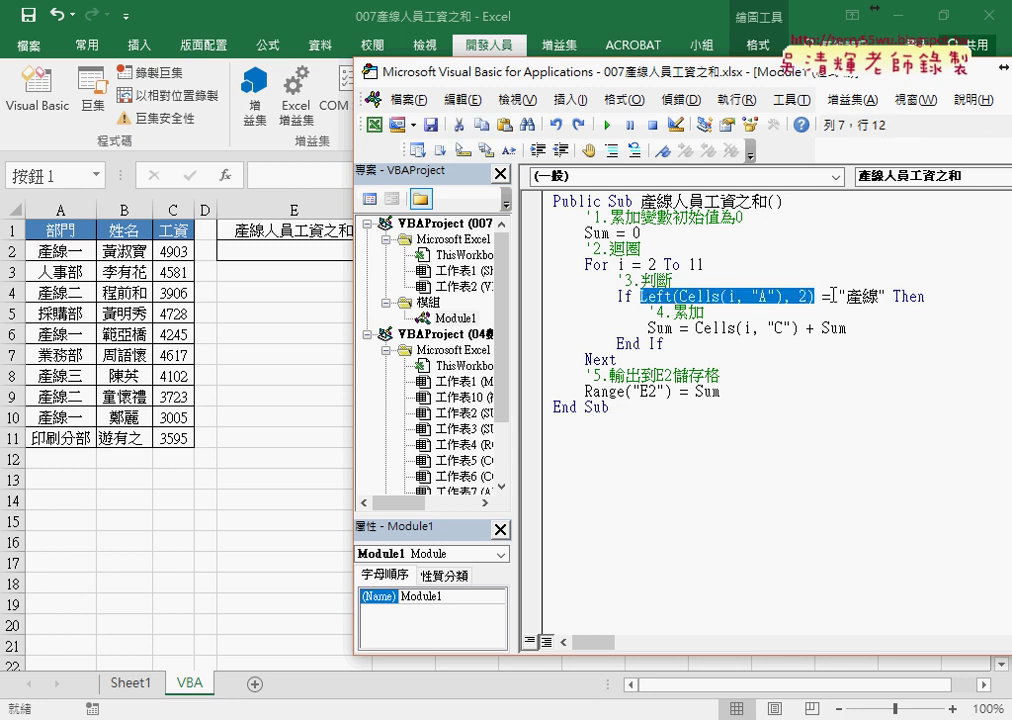
mouse_move(838, 296)
left_mouse_down()
mouse_move(881, 296)
mouse_move(643, 296)
left_mouse_up()
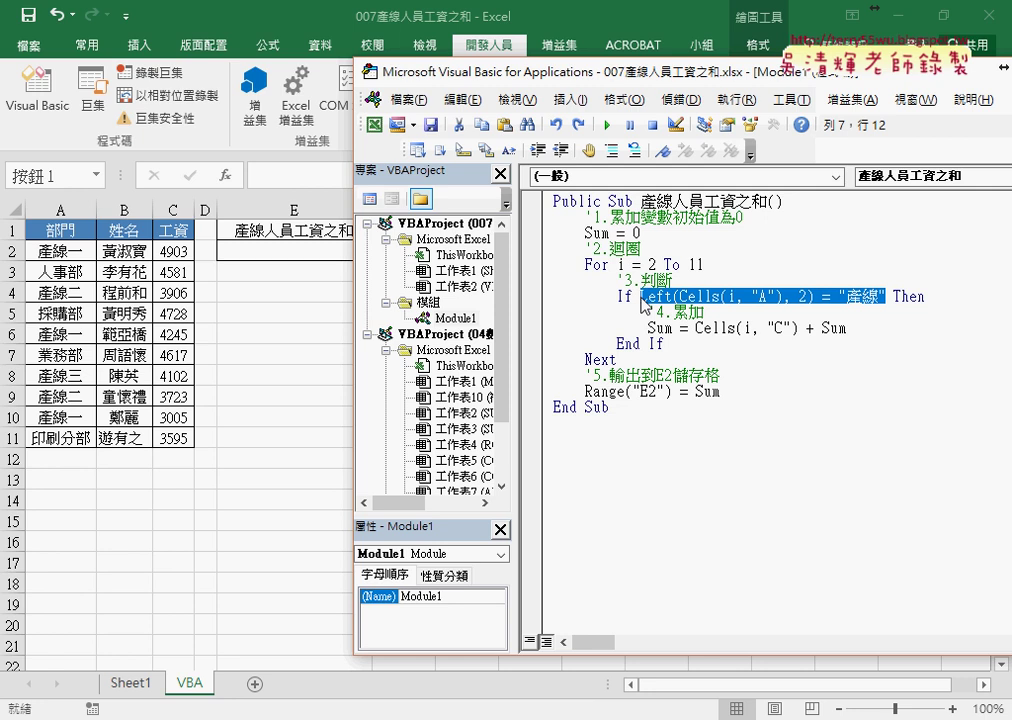
left_click(935, 298)
left_click(861, 329)
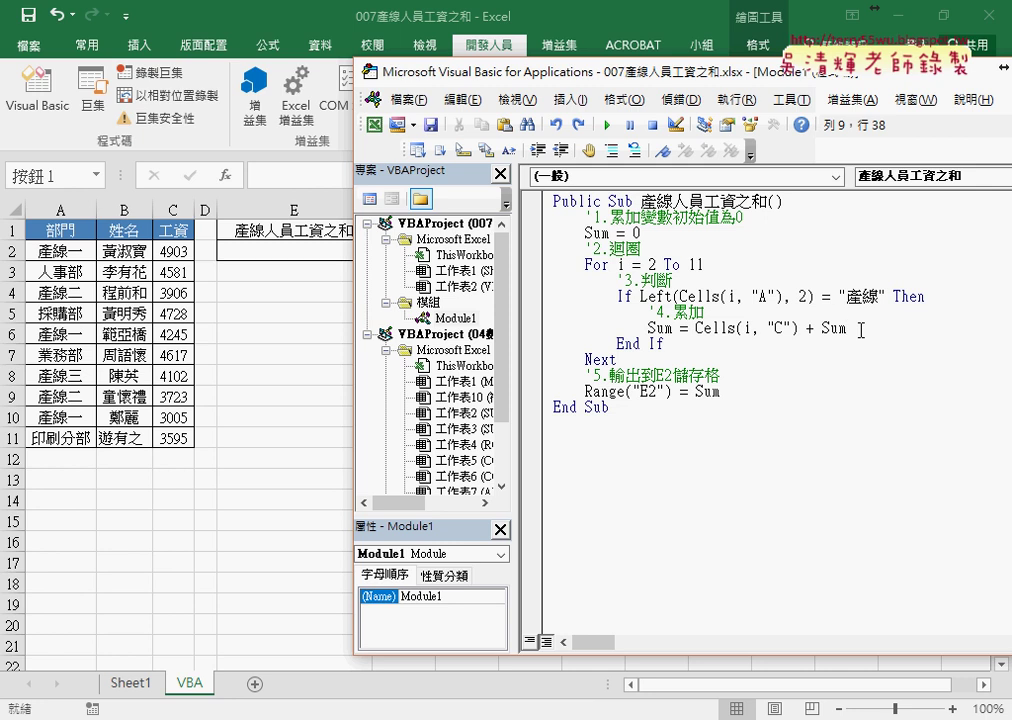
left_click_drag(696, 329, 846, 329)
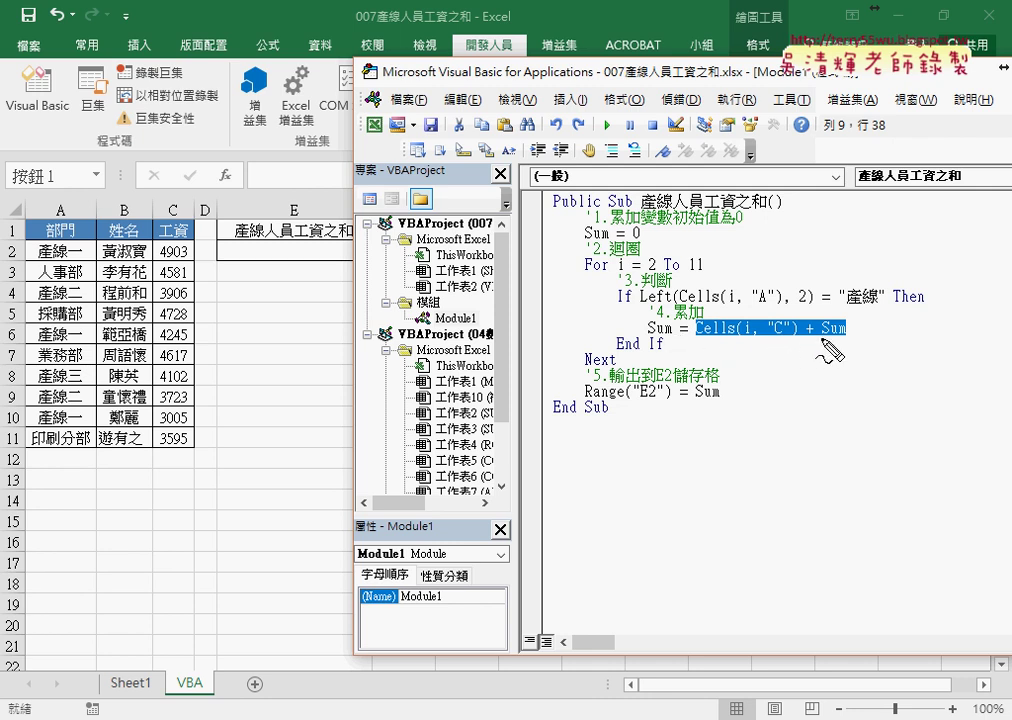
left_click_drag(821, 339, 846, 337)
left_click_drag(836, 287, 830, 288)
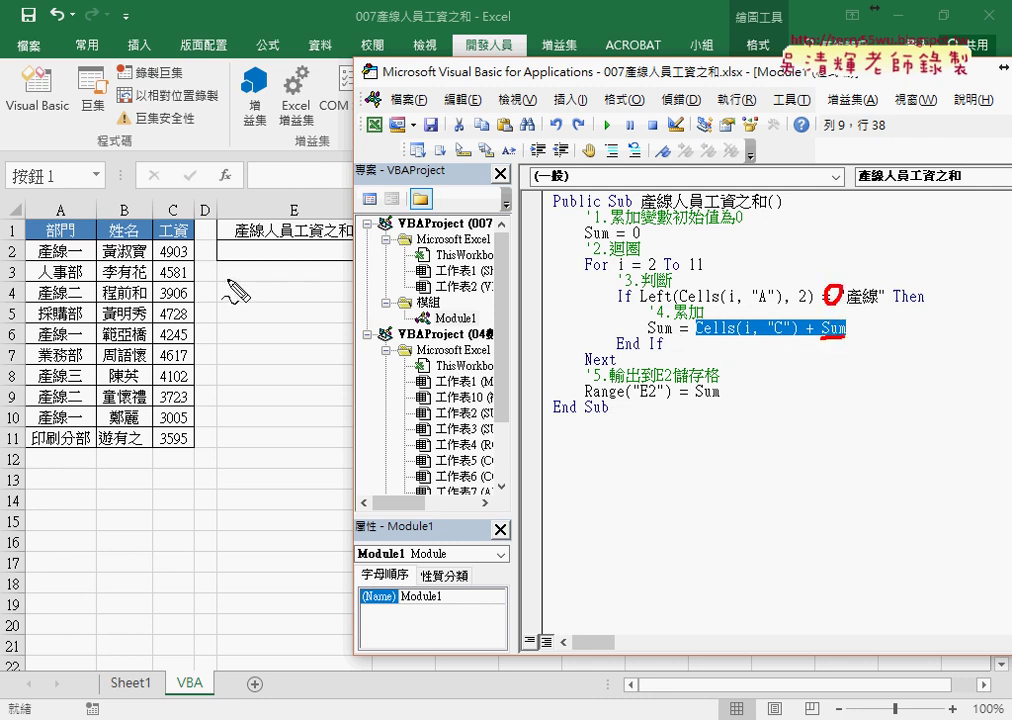
left_click_drag(156, 243, 163, 262)
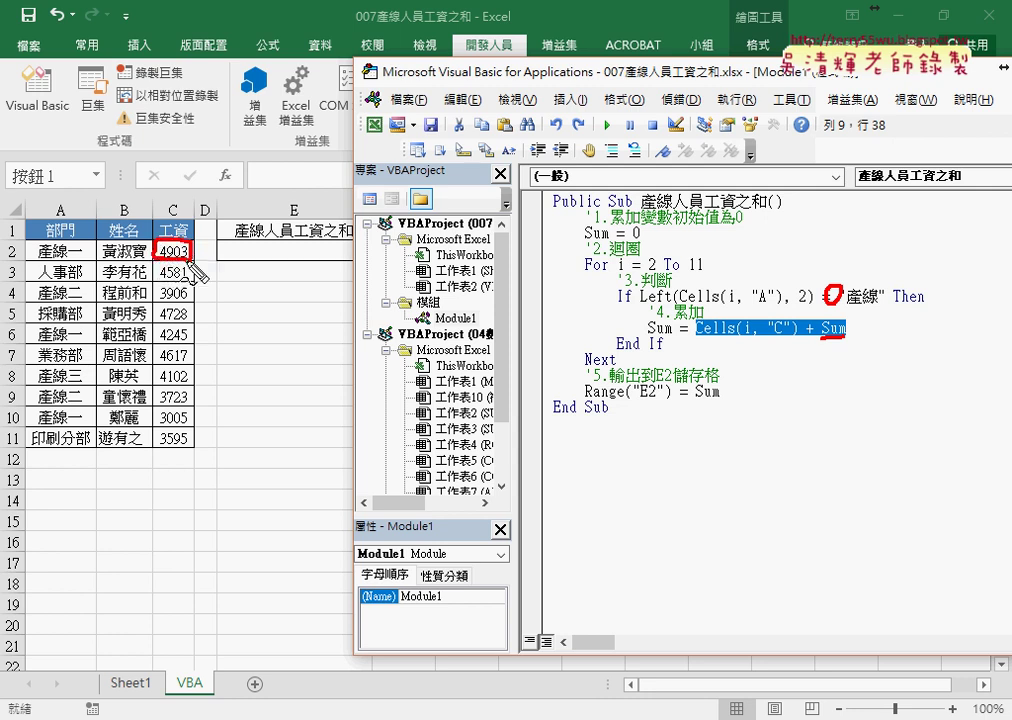
left_click_drag(708, 338, 783, 340)
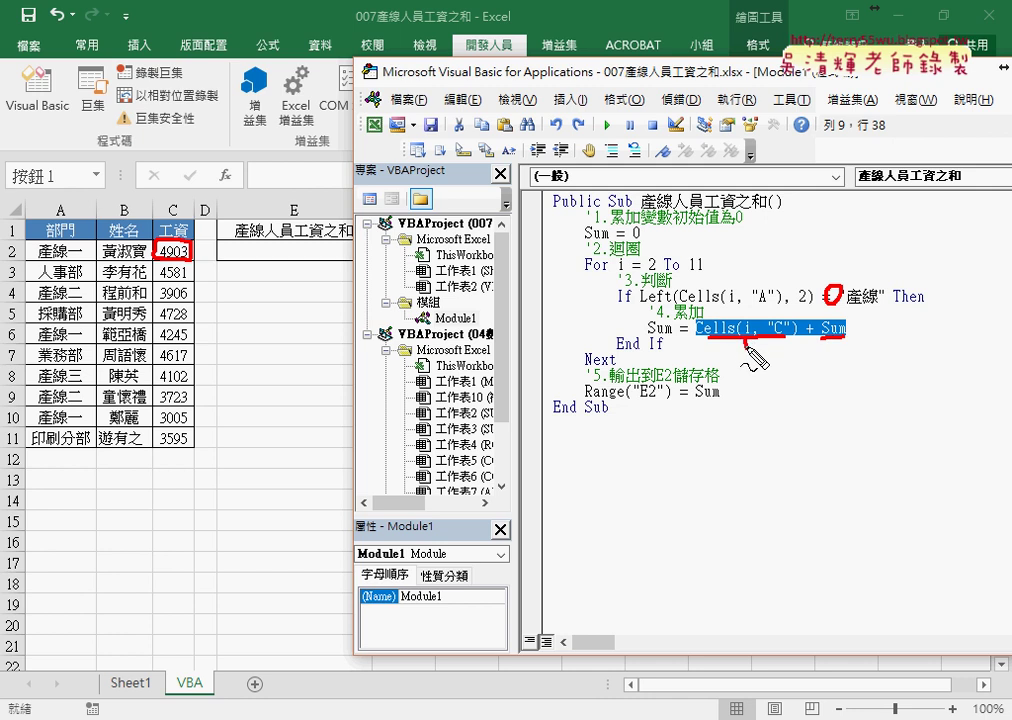
mouse_move(746, 340)
left_mouse_down()
mouse_move(664, 344)
mouse_move(674, 337)
left_mouse_up()
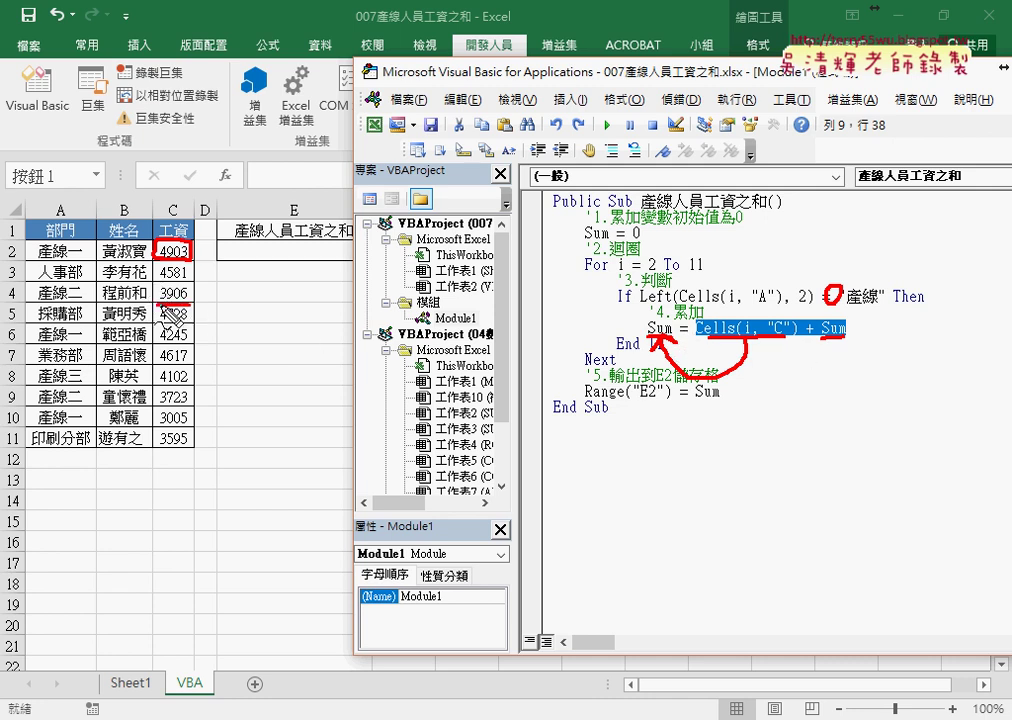
left_click_drag(155, 283, 190, 303)
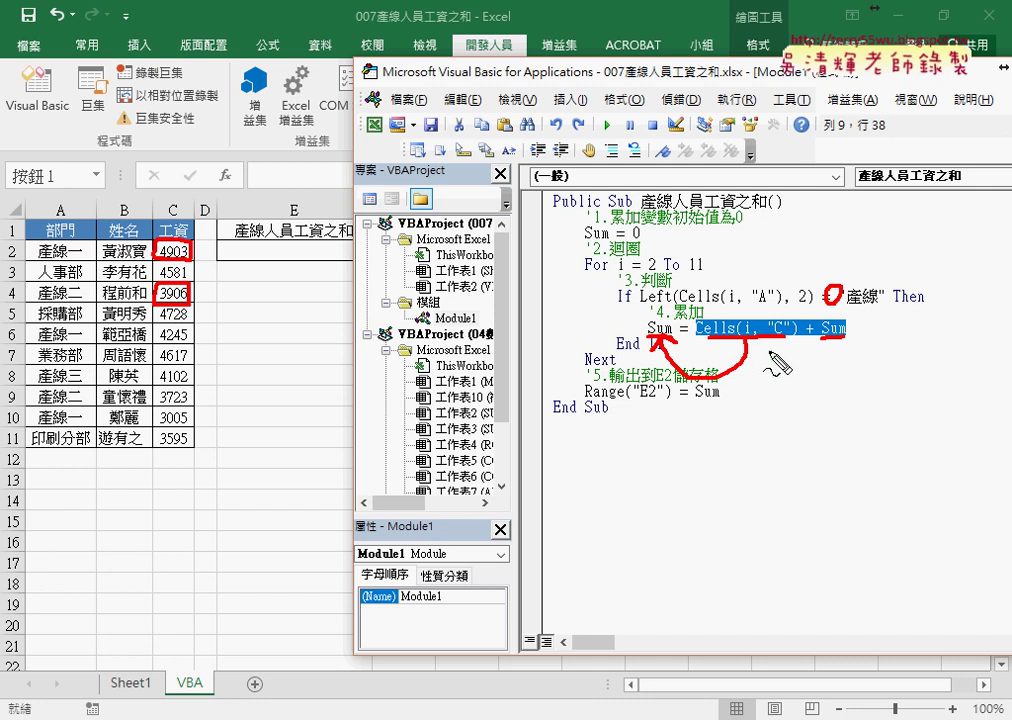
left_click_drag(821, 345, 847, 345)
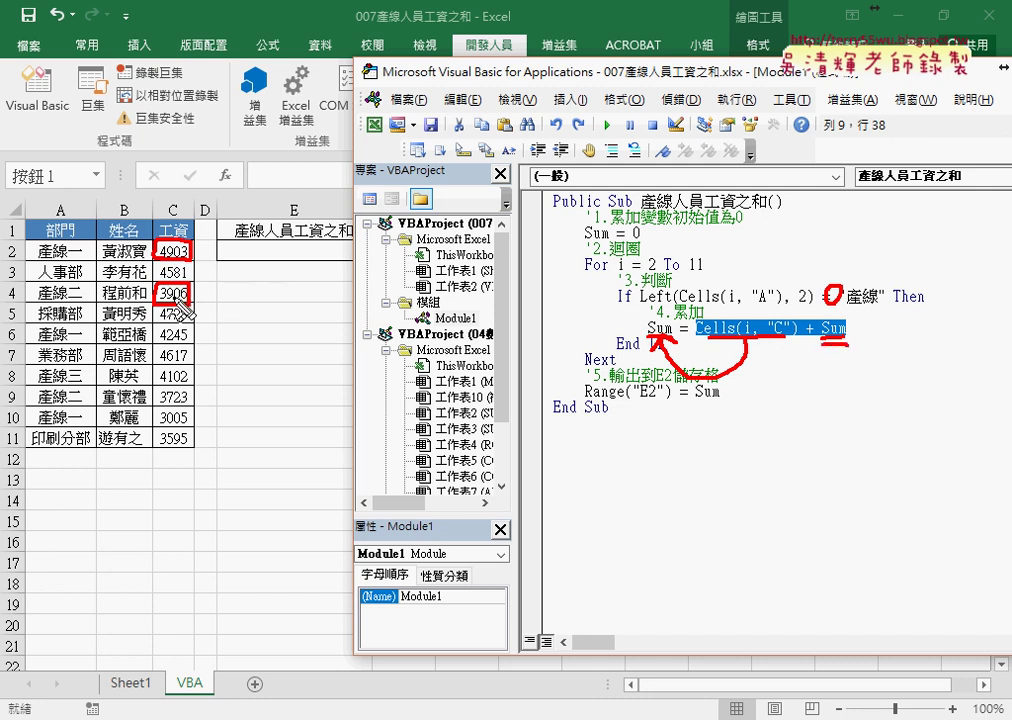
left_click_drag(714, 346, 778, 345)
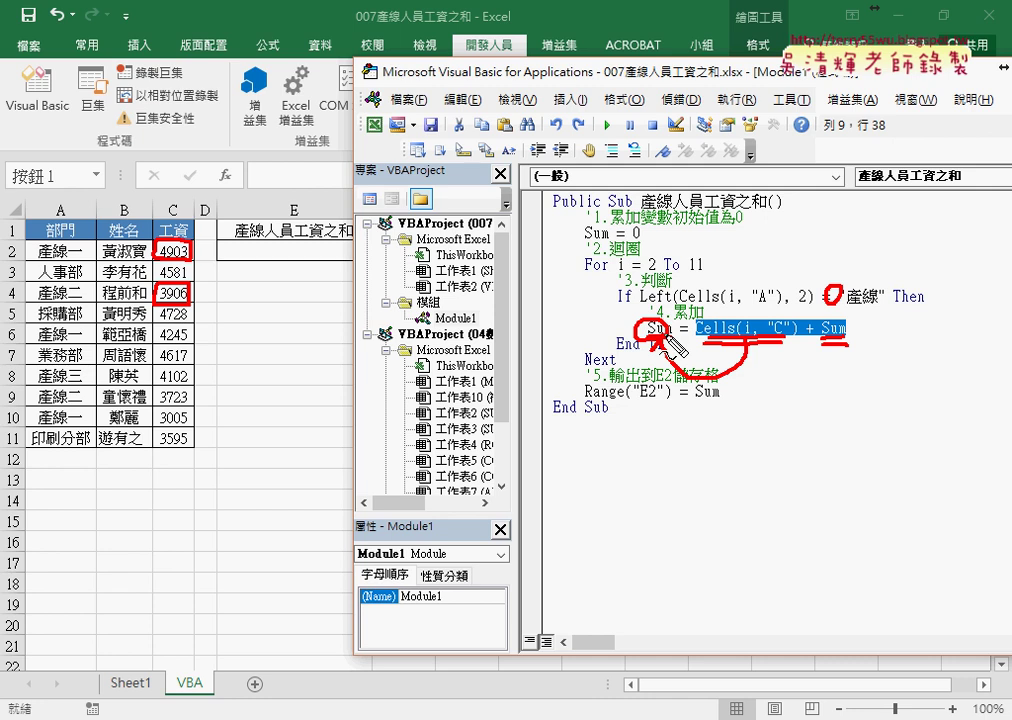
left_click_drag(585, 369, 628, 371)
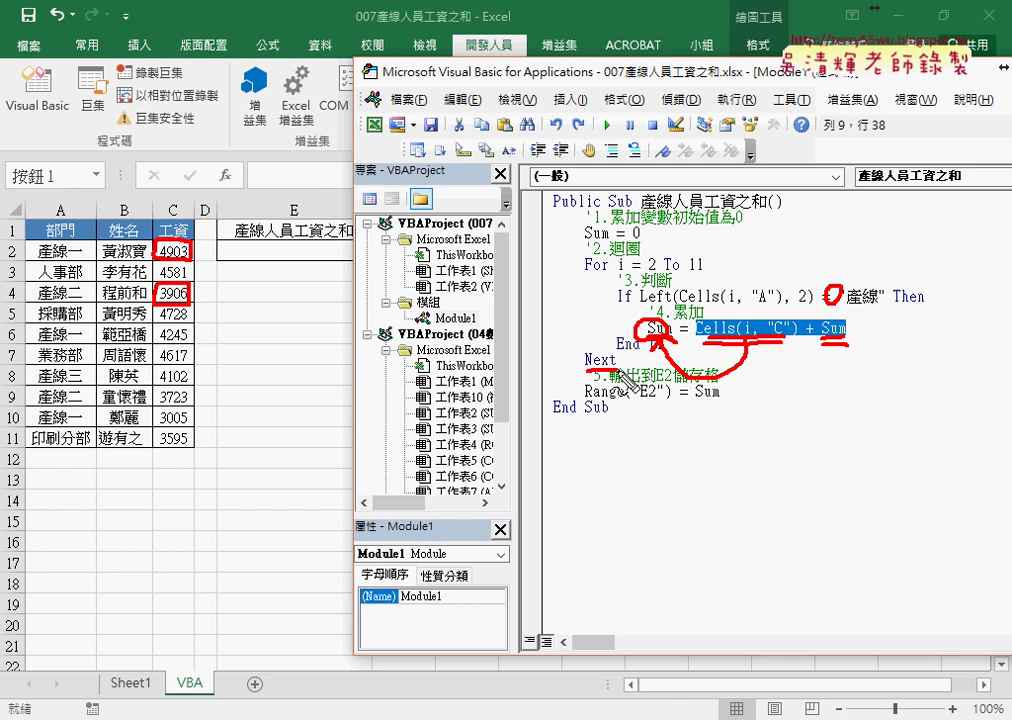
left_click_drag(693, 404, 717, 404)
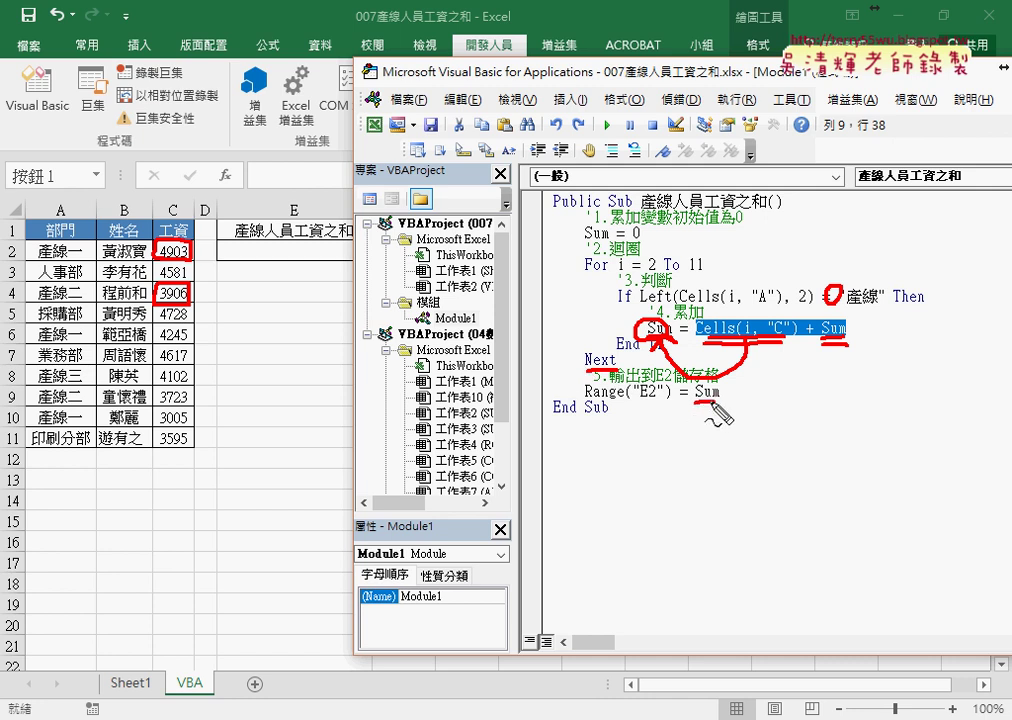
left_click_drag(641, 404, 663, 404)
mouse_move(312, 262)
left_mouse_down()
mouse_move(288, 262)
mouse_move(320, 258)
mouse_move(290, 238)
left_mouse_up()
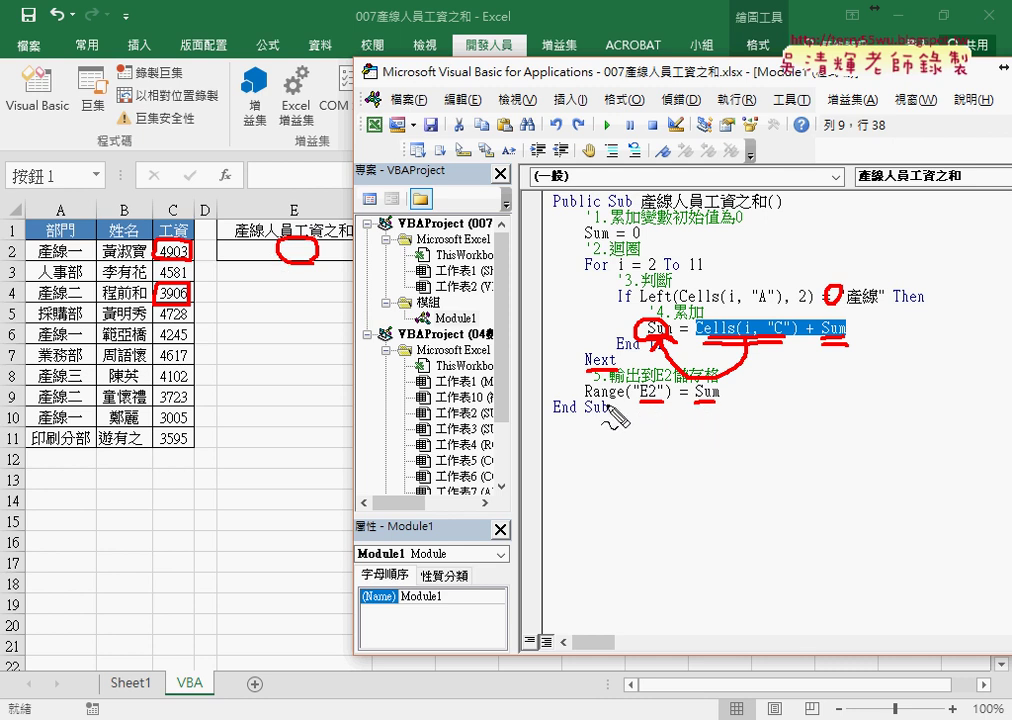
key("Escape")
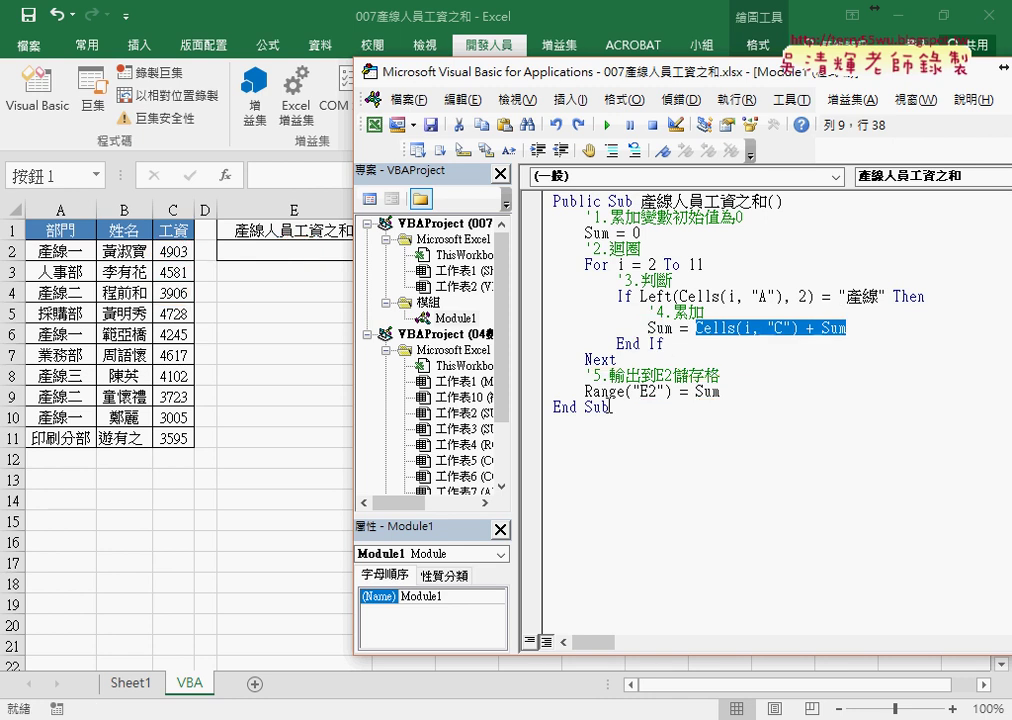
Step: Start stepping the macro with F8 through the first 產線 row's wage addition, previewing the expression
left_click(645, 244)
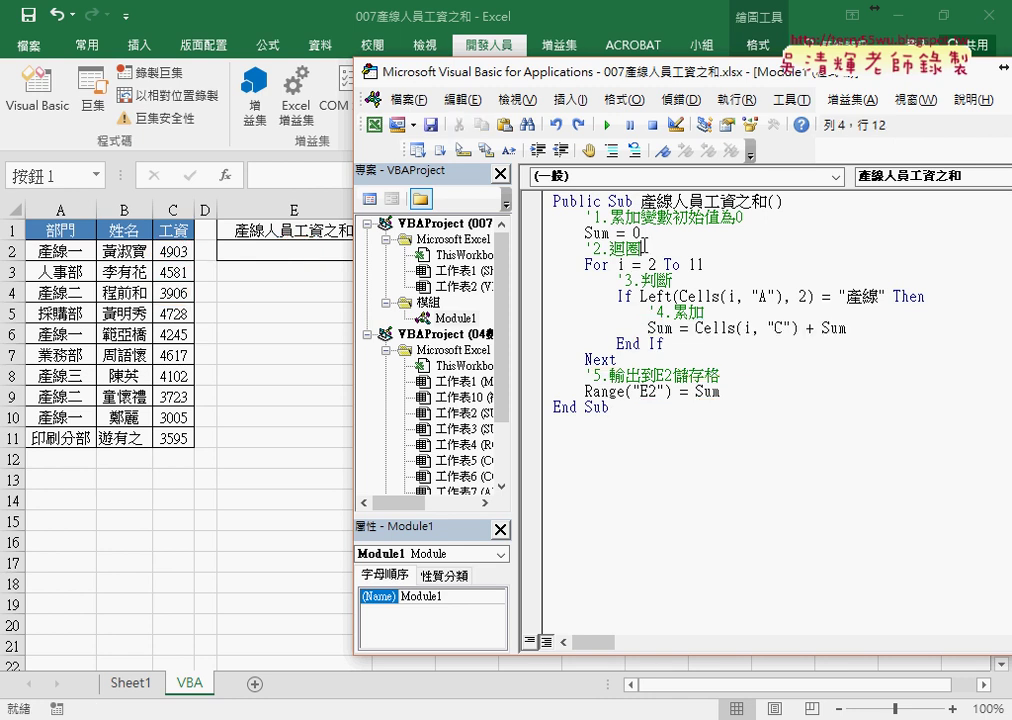
key("F8")
key("F8")
key("F8")
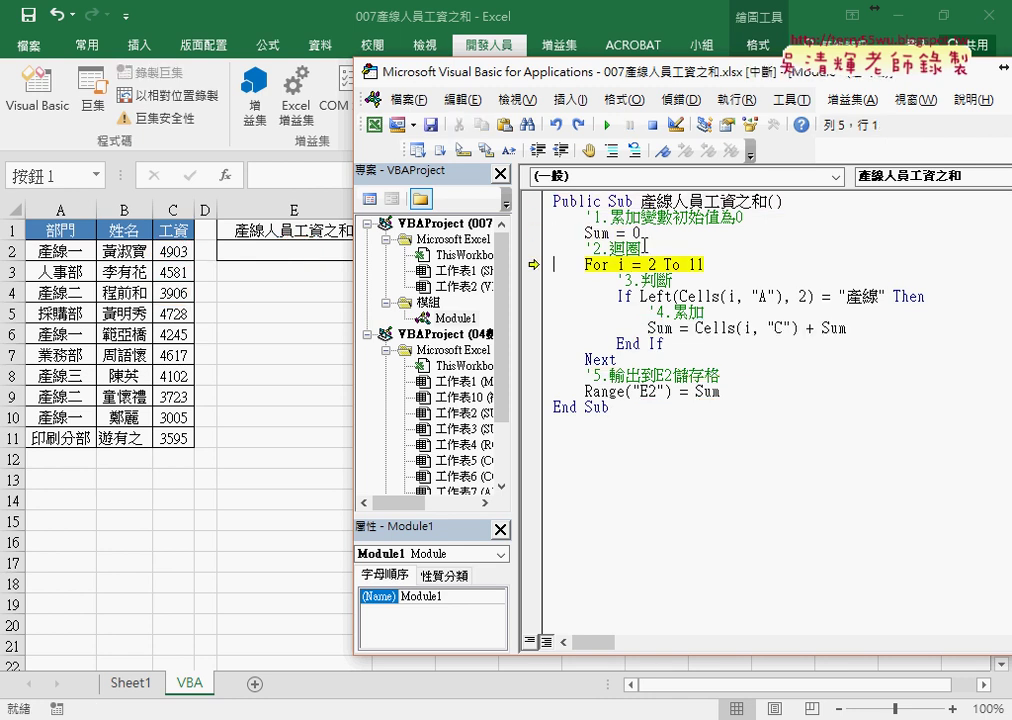
mouse_move(597, 233)
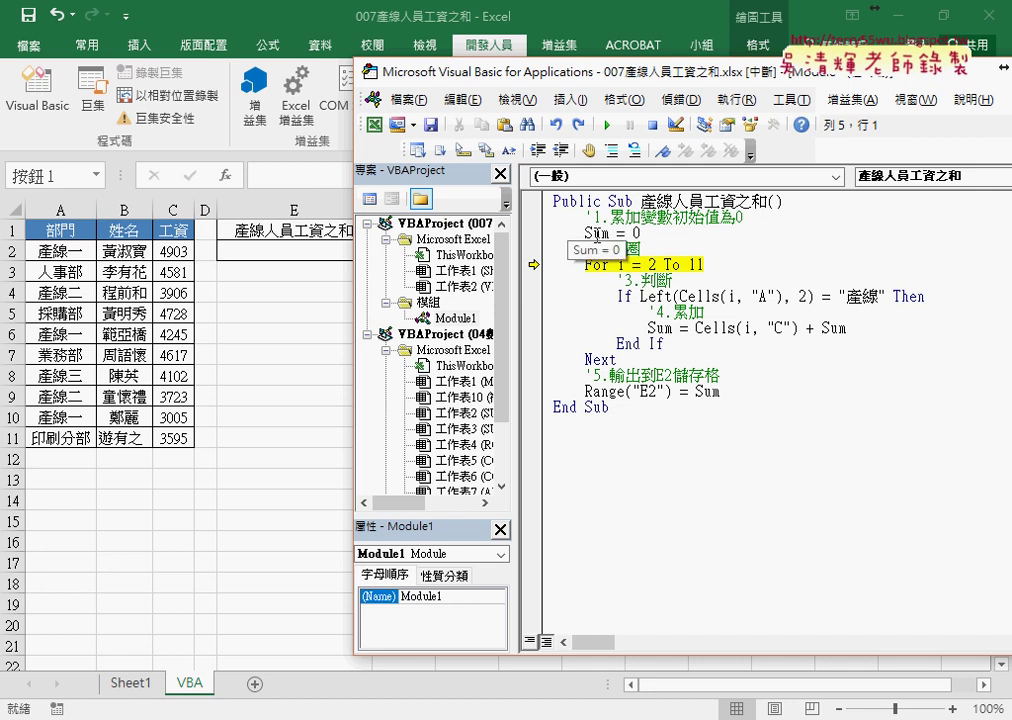
key("F8")
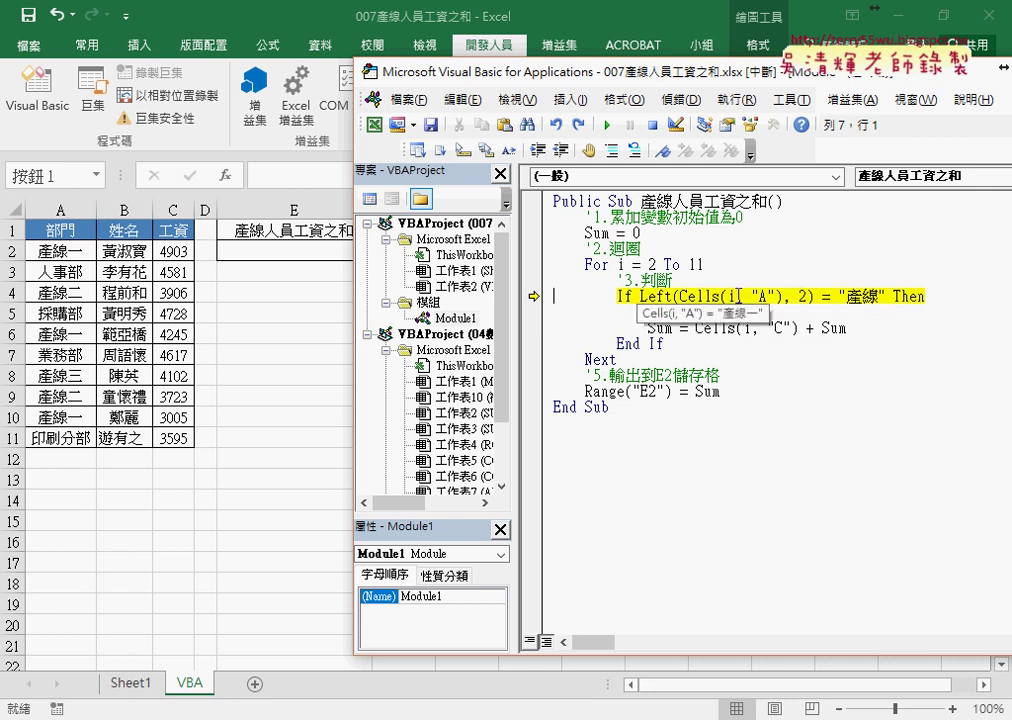
mouse_move(733, 297)
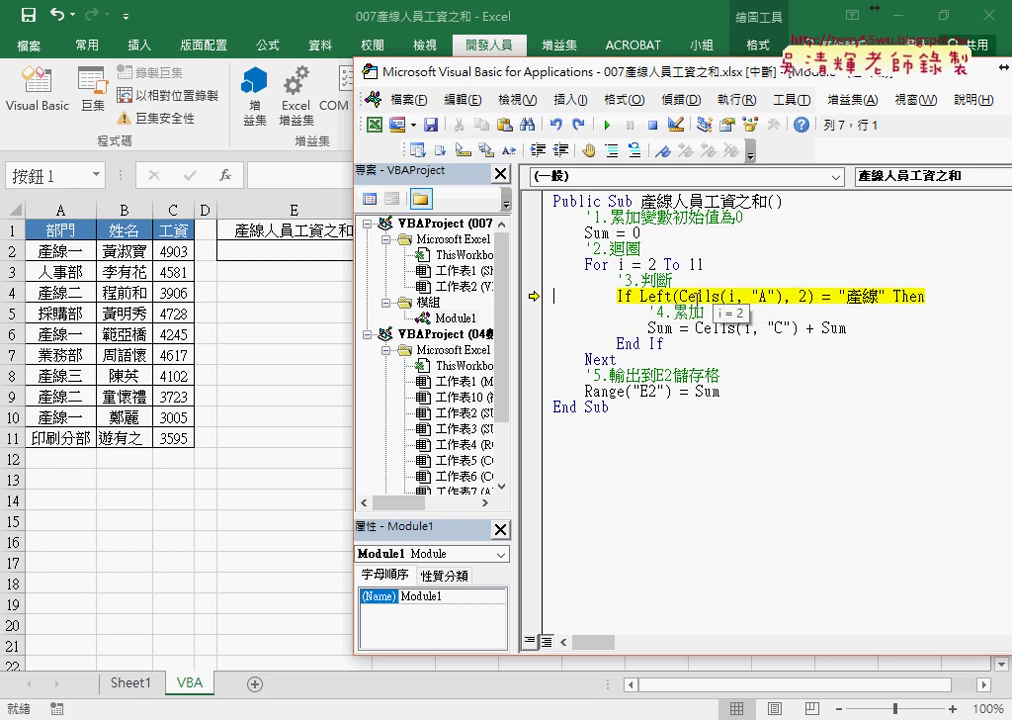
left_click(691, 297)
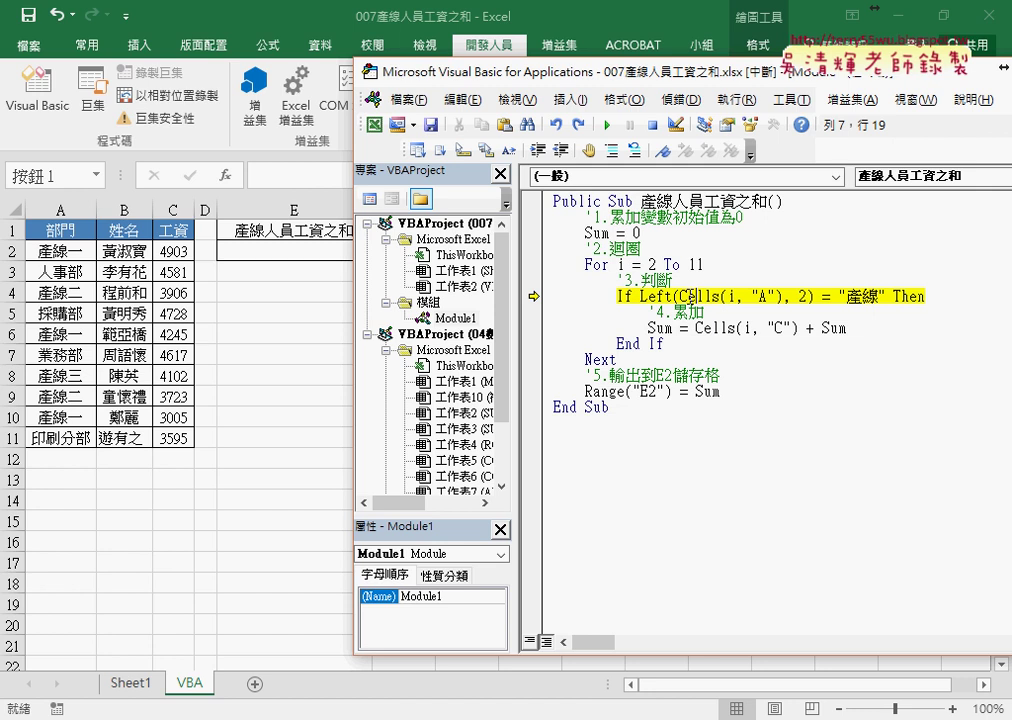
left_click(645, 297)
key("F8")
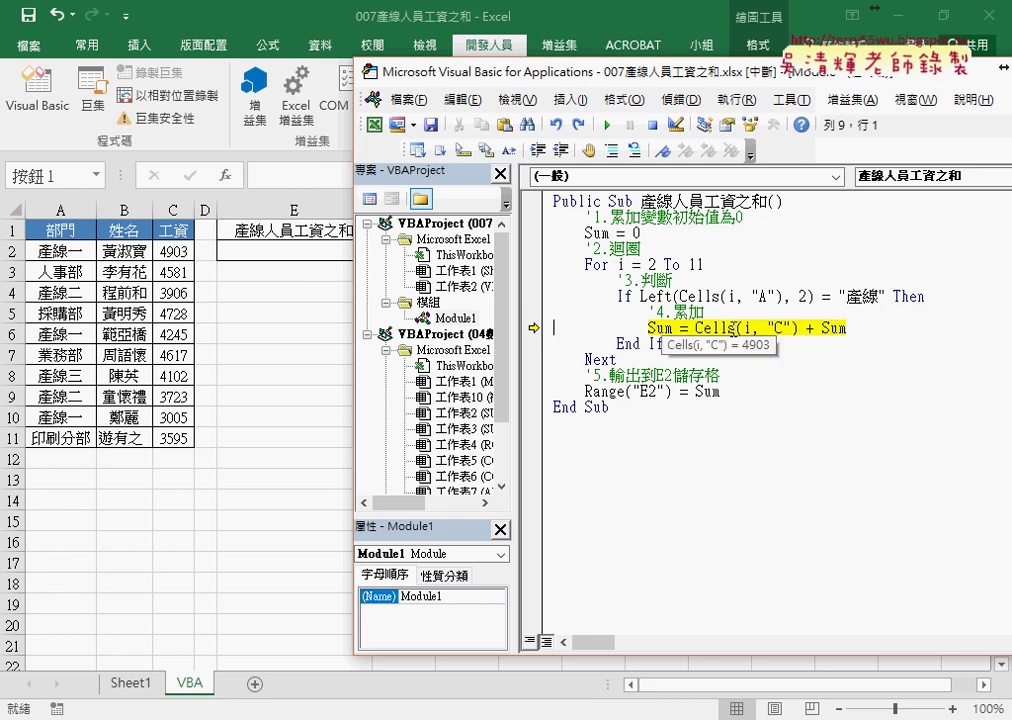
left_click_drag(848, 328, 695, 328)
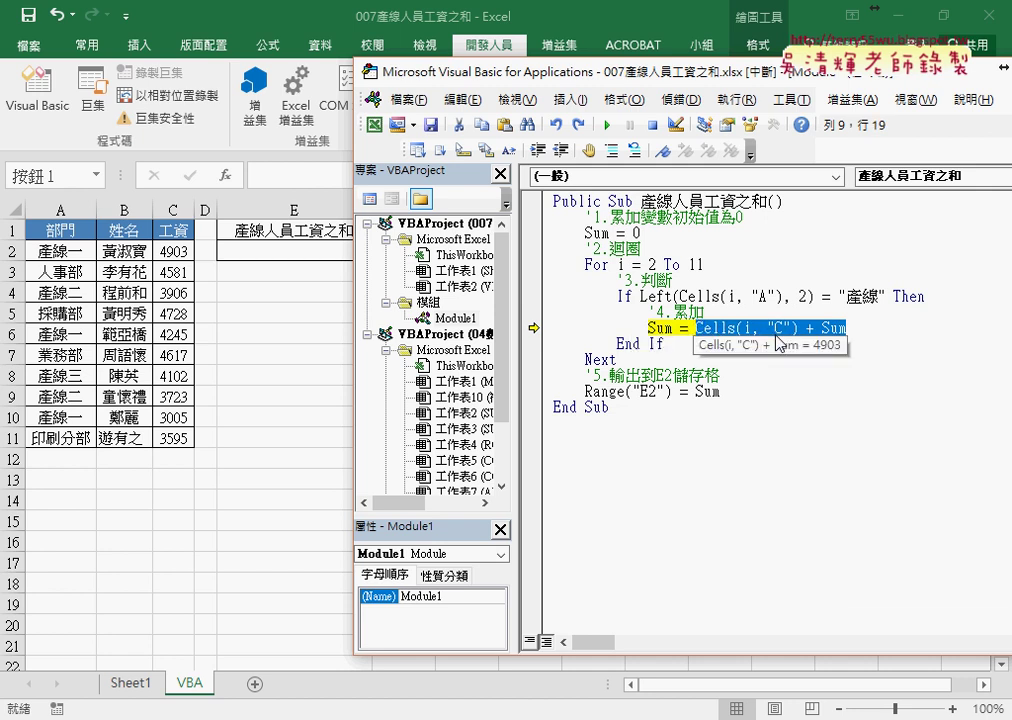
key("F8")
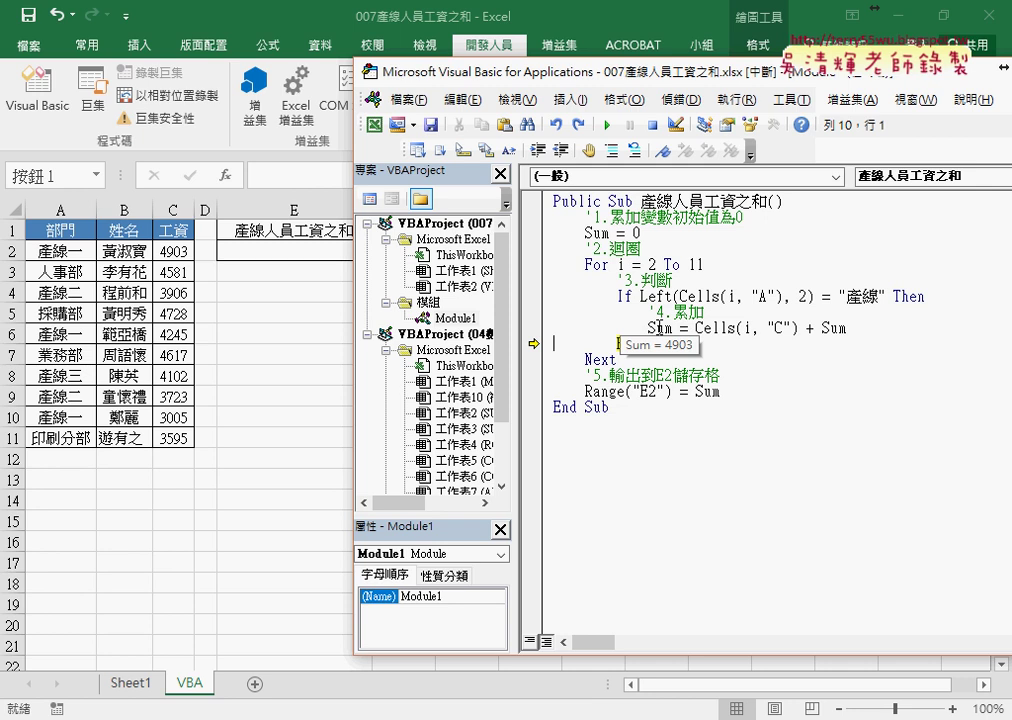
Step: Step on to row 4 and add its 3906 wage, bringing Sum to 8809
key("F8")
key("F8")
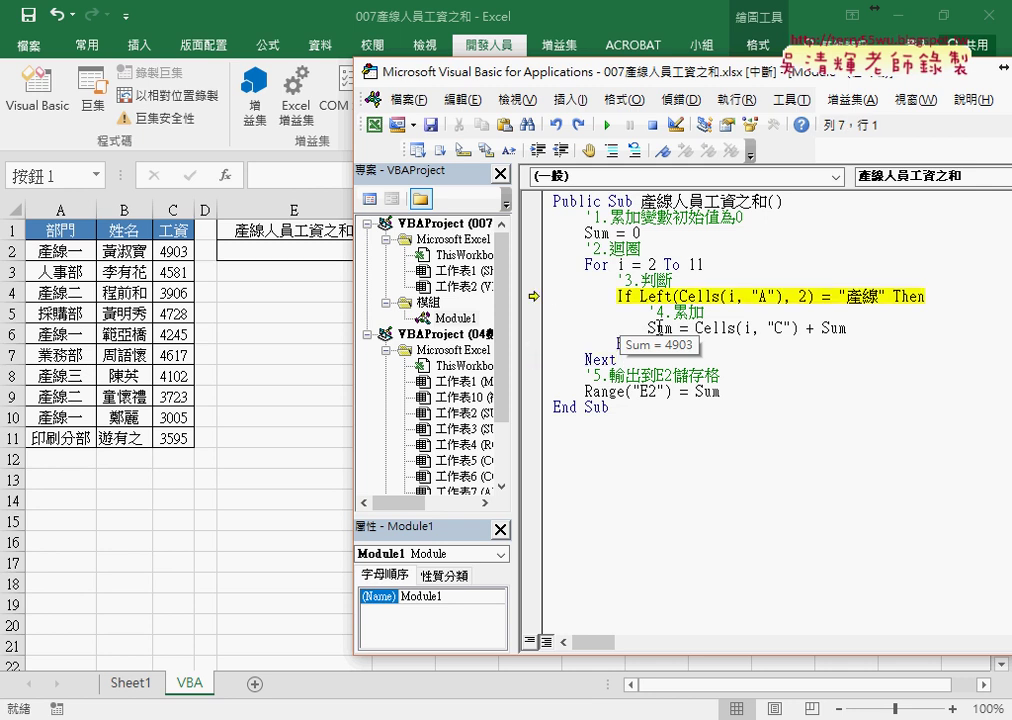
key("F8")
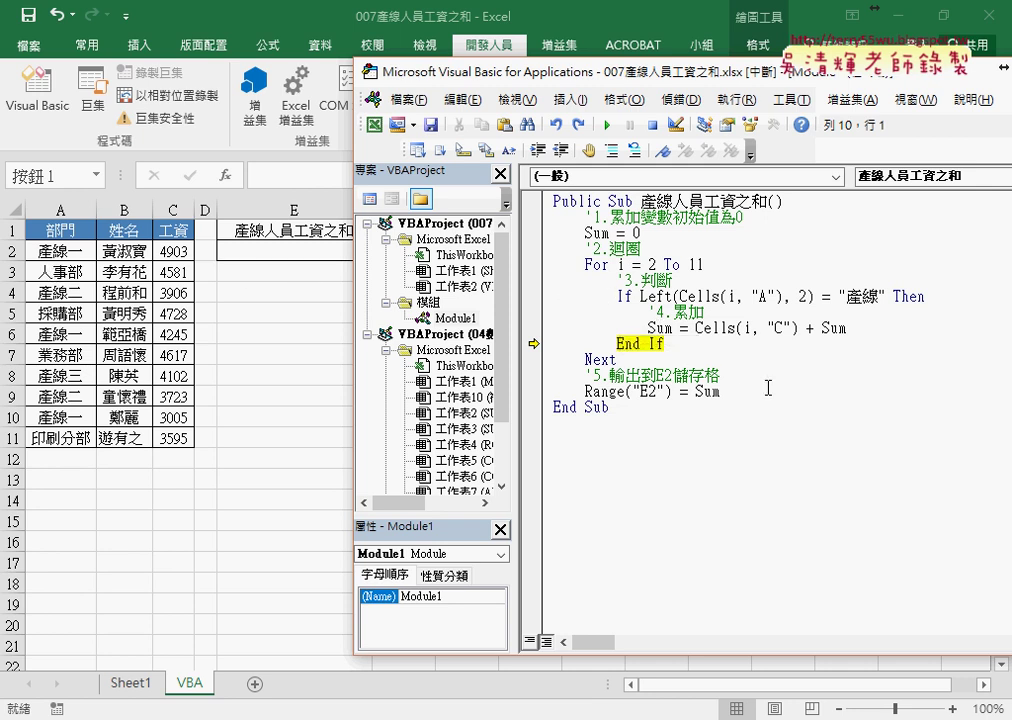
key("F8")
key("F8")
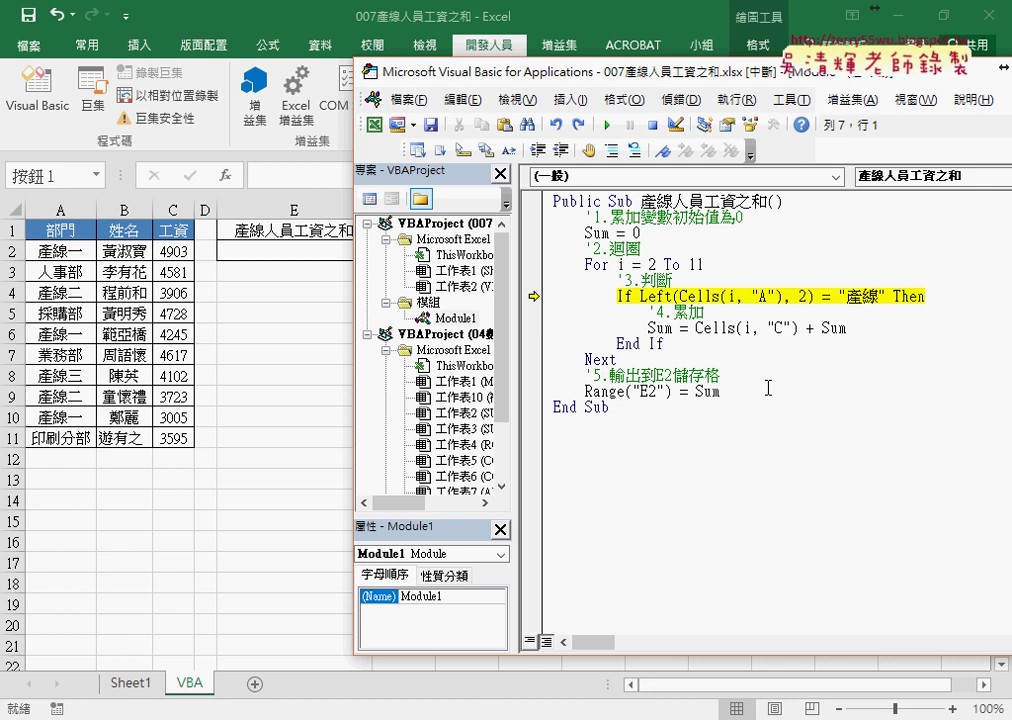
key("F8")
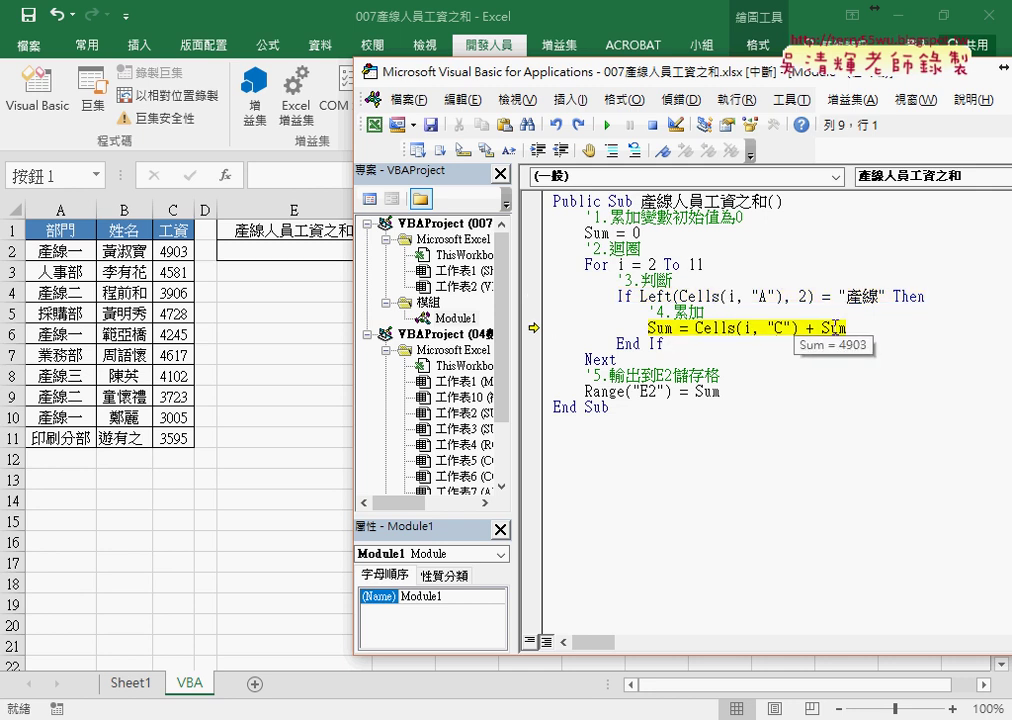
left_click_drag(846, 327, 697, 328)
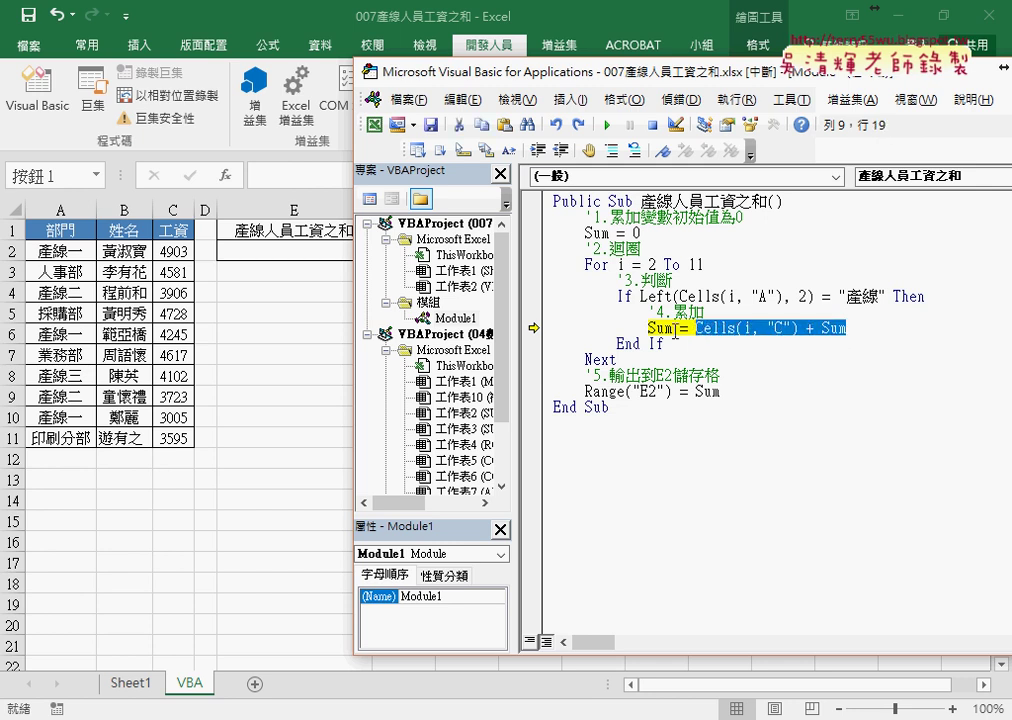
key("F8")
mouse_move(660, 328)
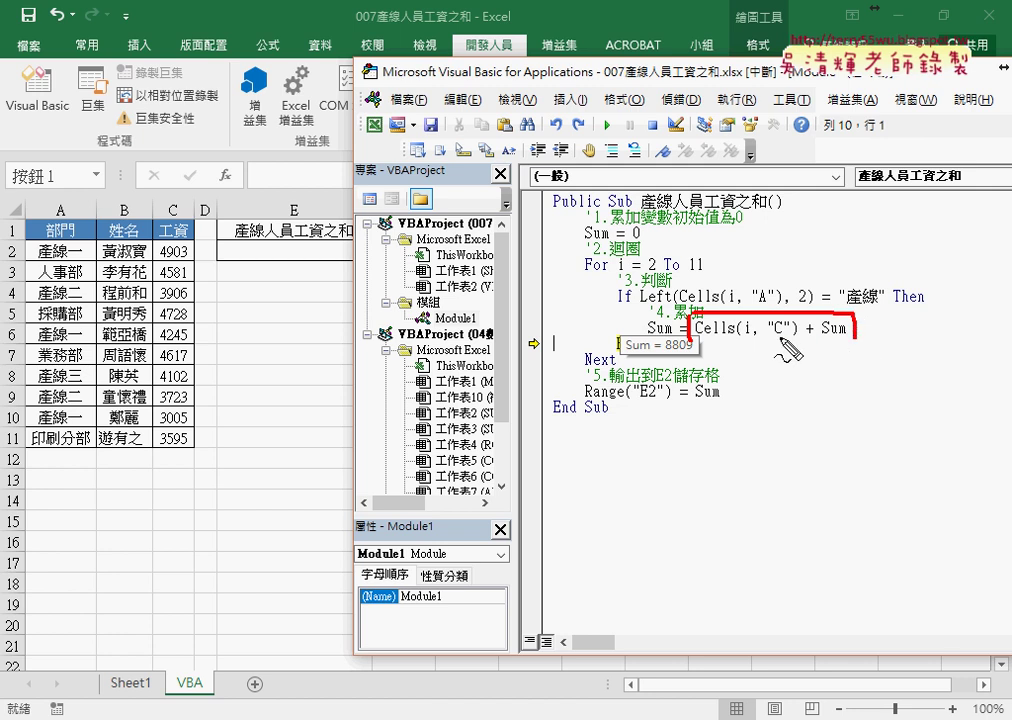
Step: Preview the accumulation expression, then keep stepping until row 6's 4245 brings Sum to 13054
left_click_drag(696, 322, 848, 322)
left_click_drag(776, 344, 676, 345)
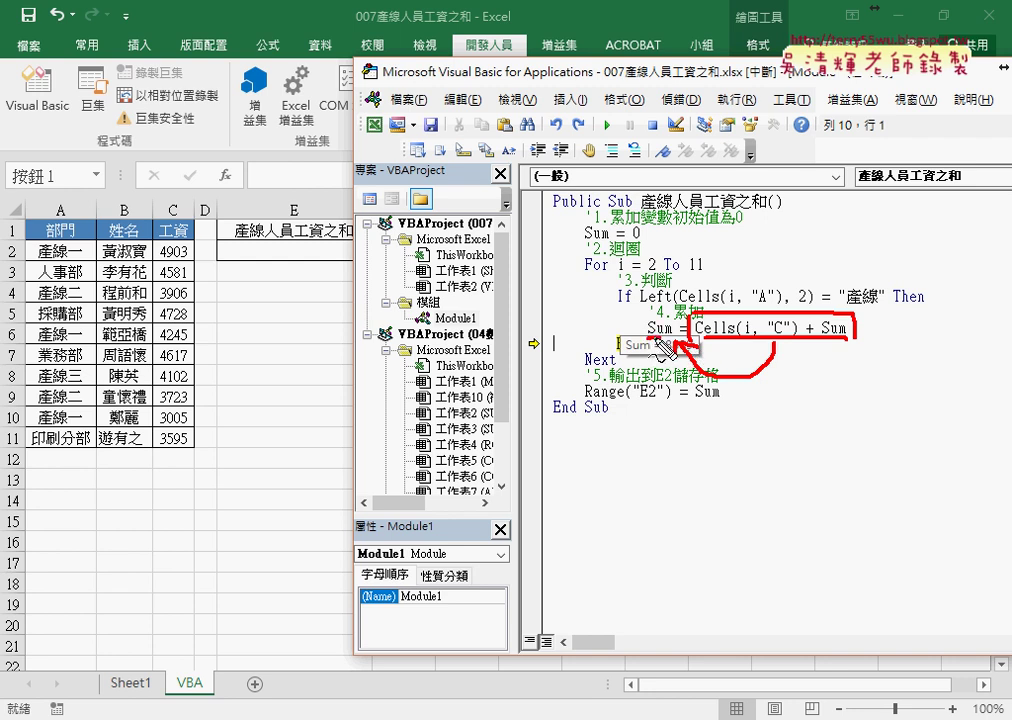
left_click_drag(646, 337, 676, 336)
key("Escape")
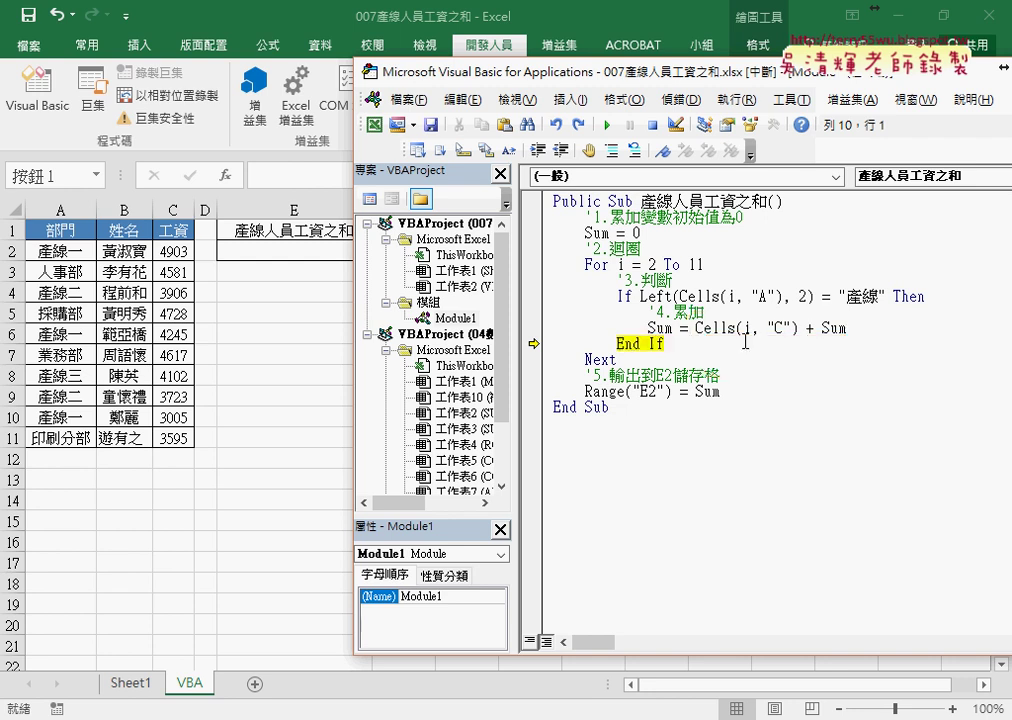
key("F8")
key("F8")
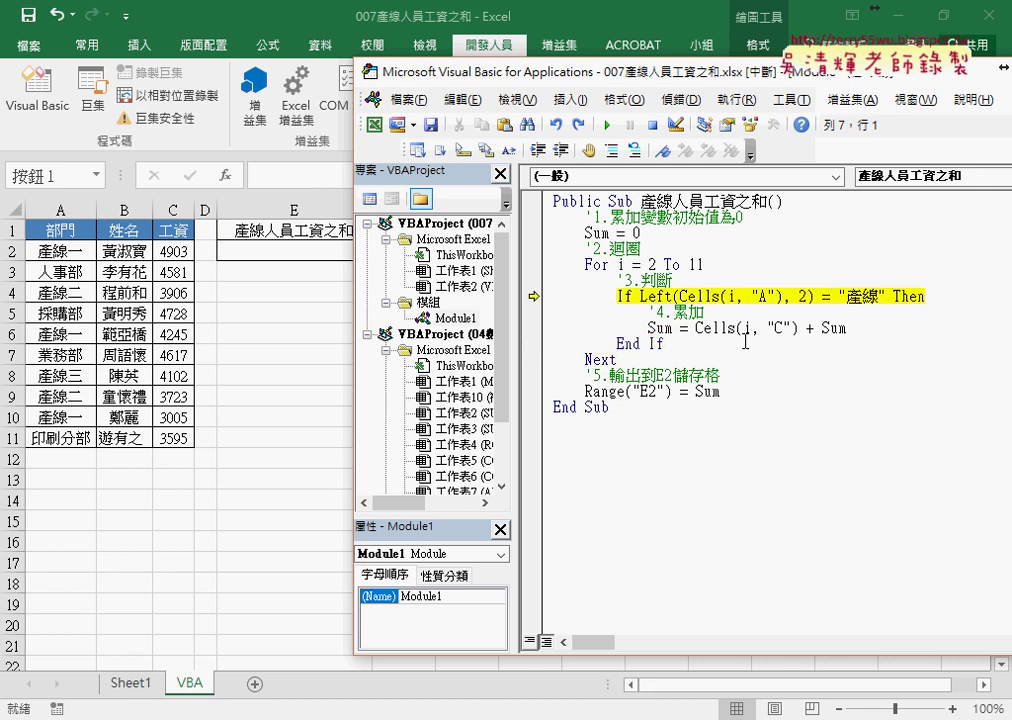
key("F8")
key("F8")
key("F8")
key("F8")
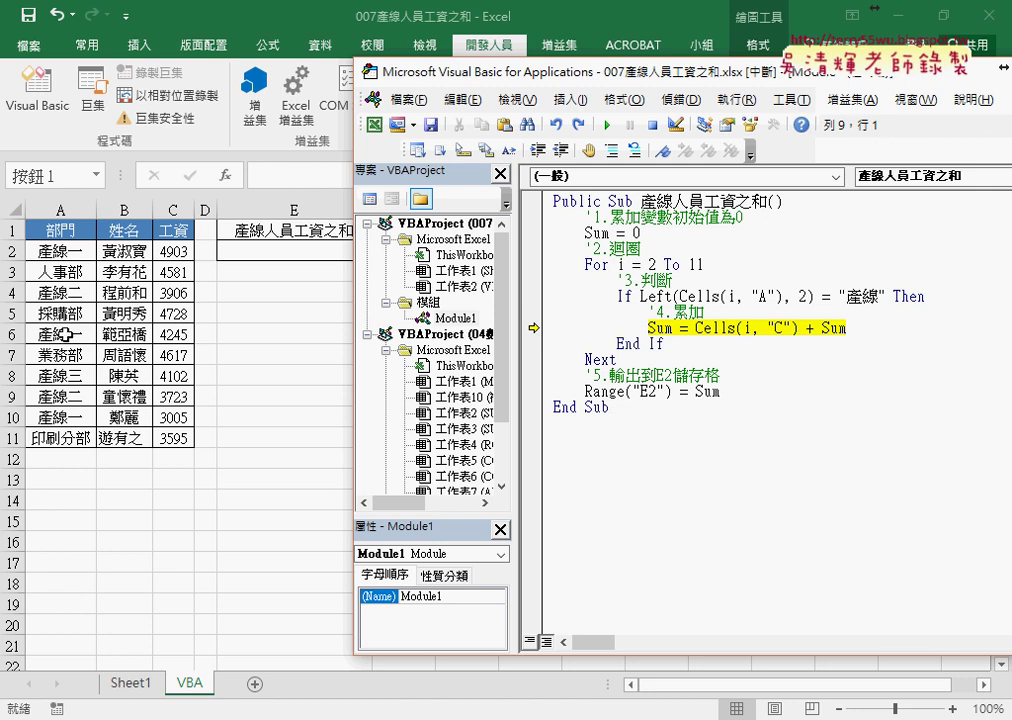
mouse_move(742, 329)
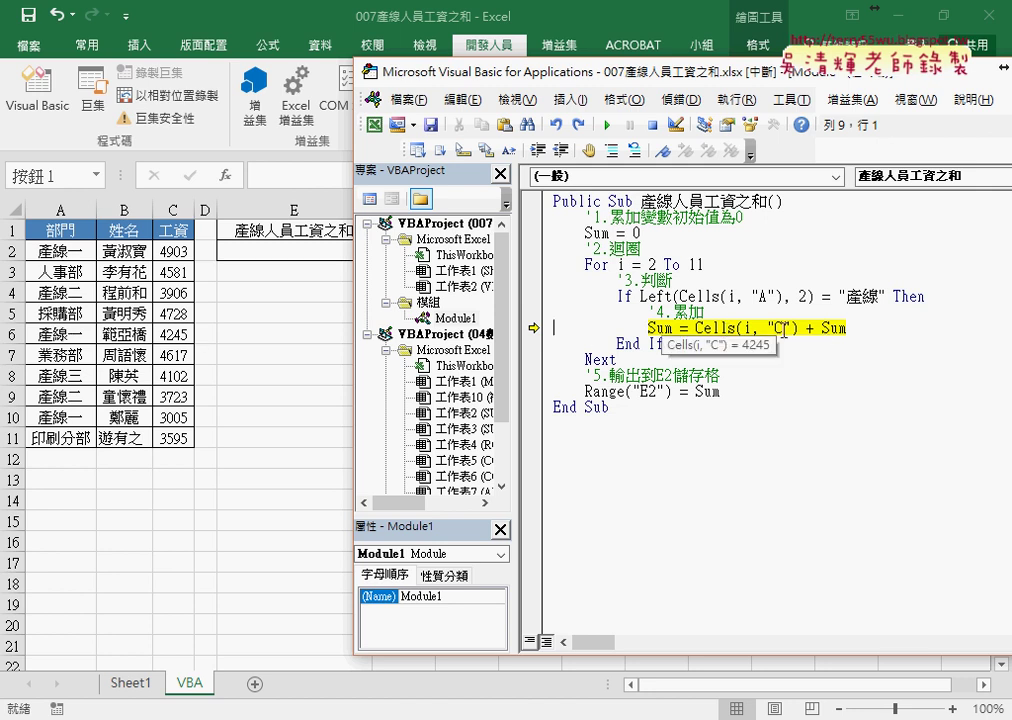
key("F8")
key("F8")
key("F8")
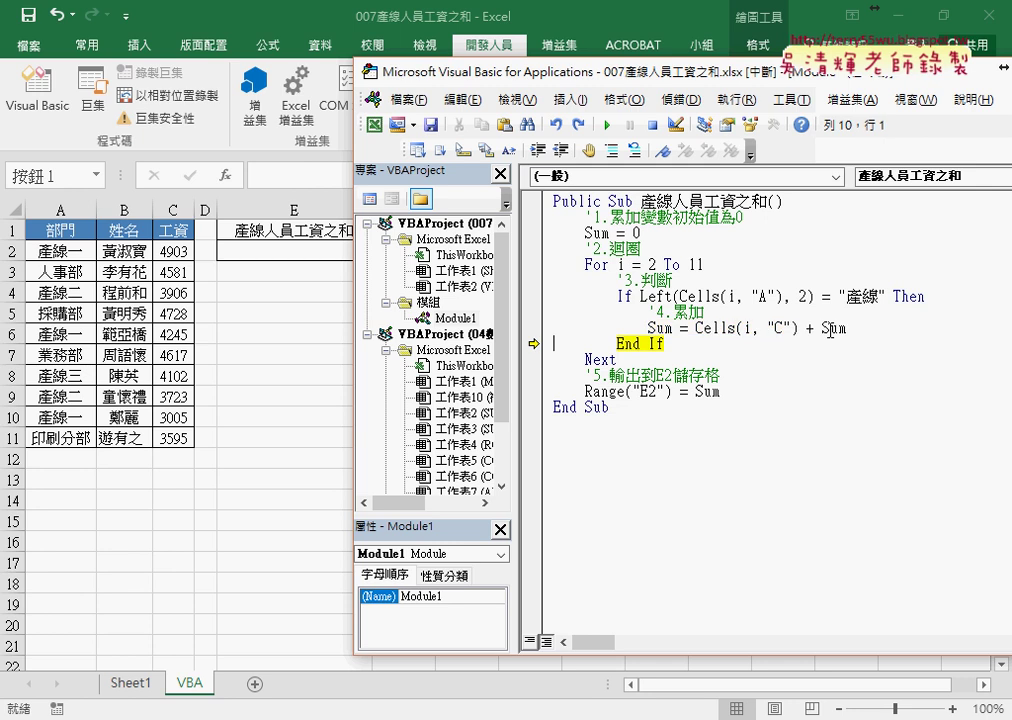
key("F8")
key("F8")
key("F8")
key("F8")
key("F8")
key("F8")
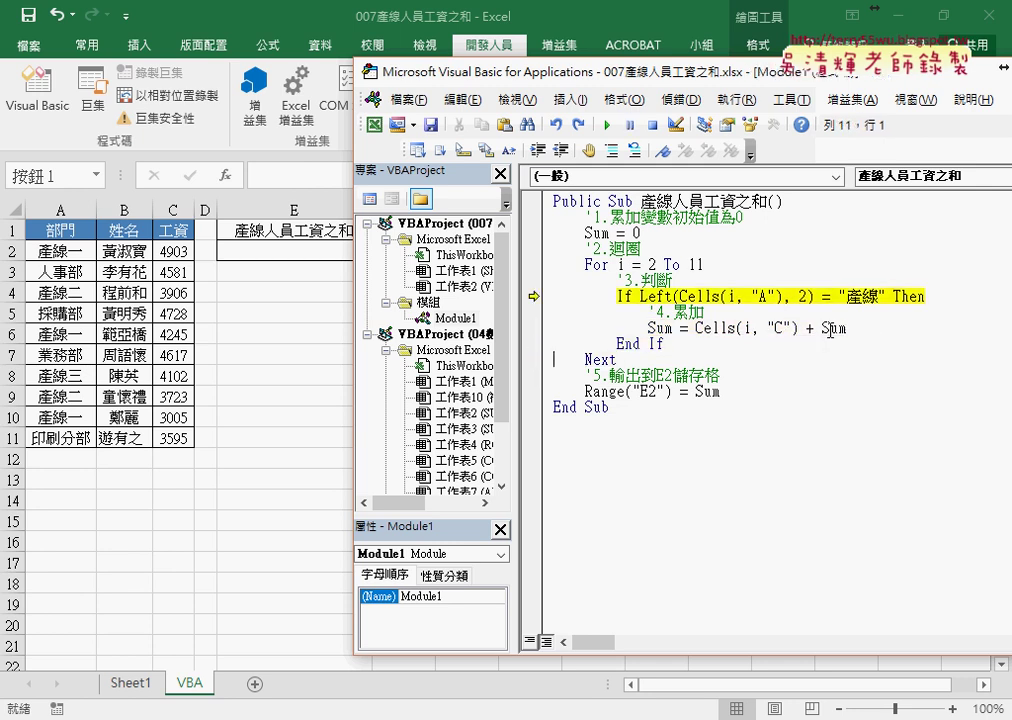
key("F8")
key("F8")
key("F8")
key("F8")
key("F8")
key("F8")
key("F8")
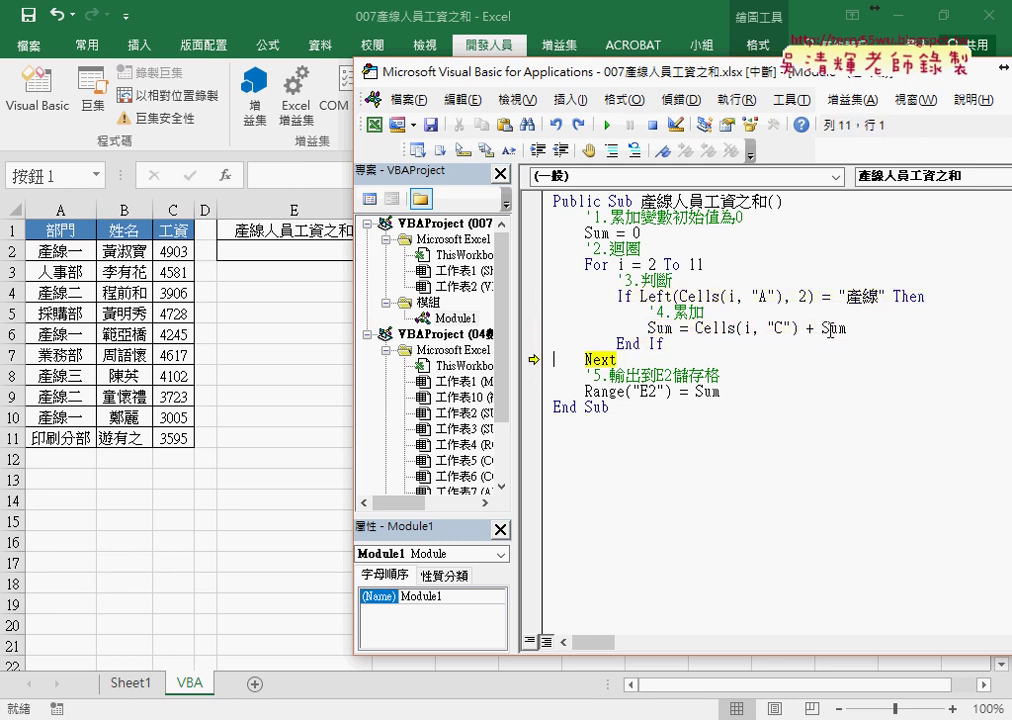
key("F8")
key("F8")
key("F8")
key("F8")
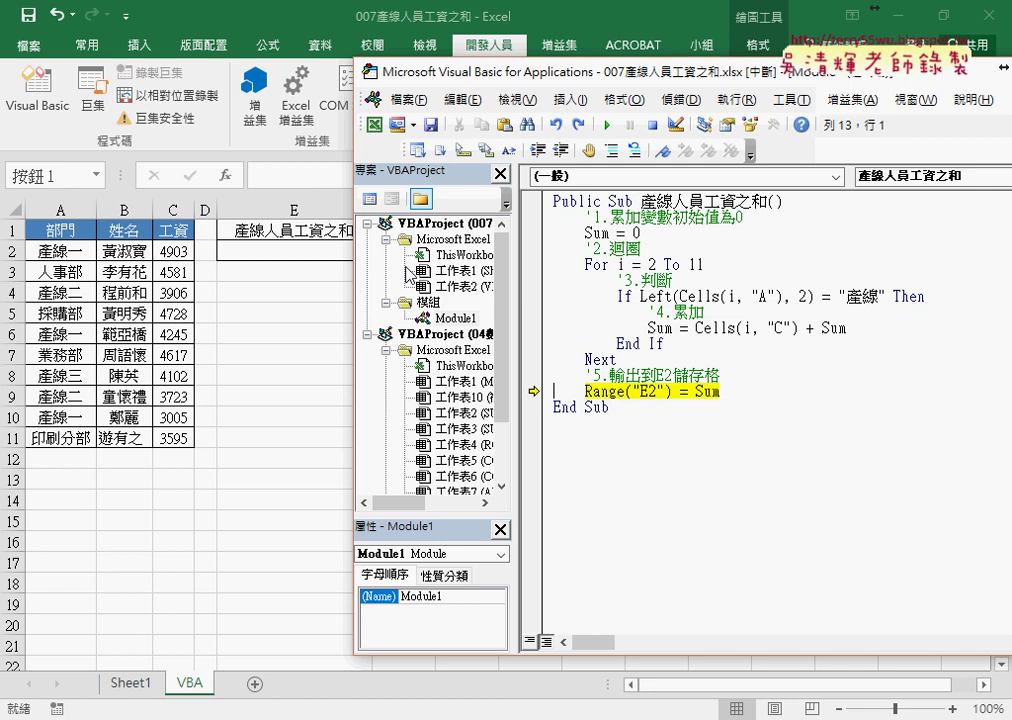
Step: Narrow the code editor to reveal the sheet button and select parts of the Range("E2") = Sum line
left_click_drag(353, 289, 466, 289)
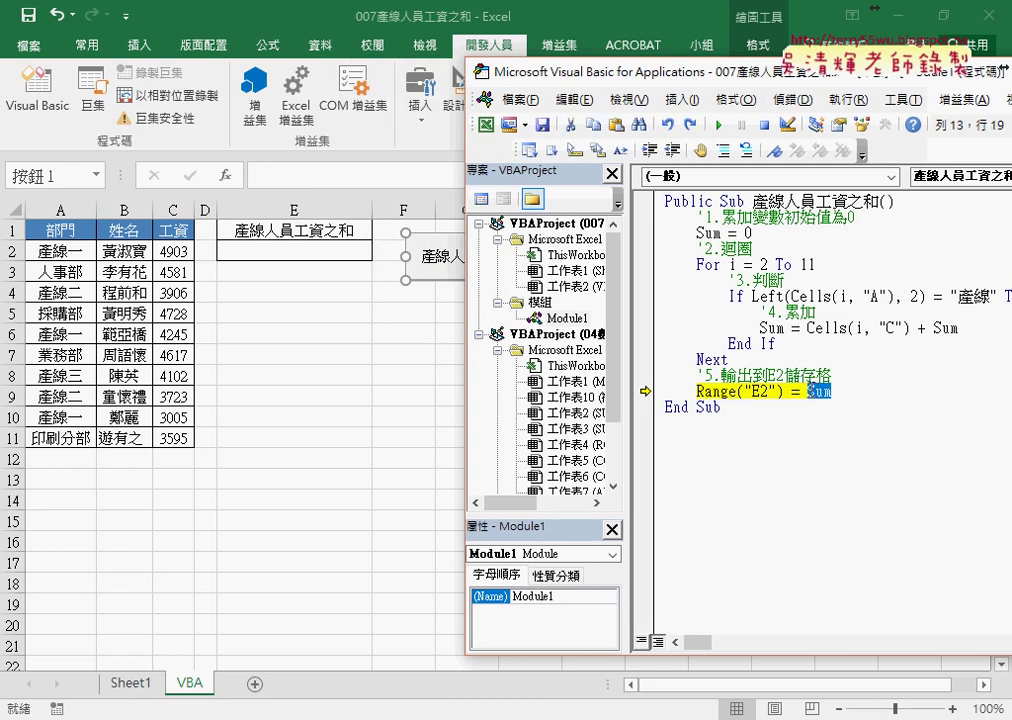
left_click(727, 390)
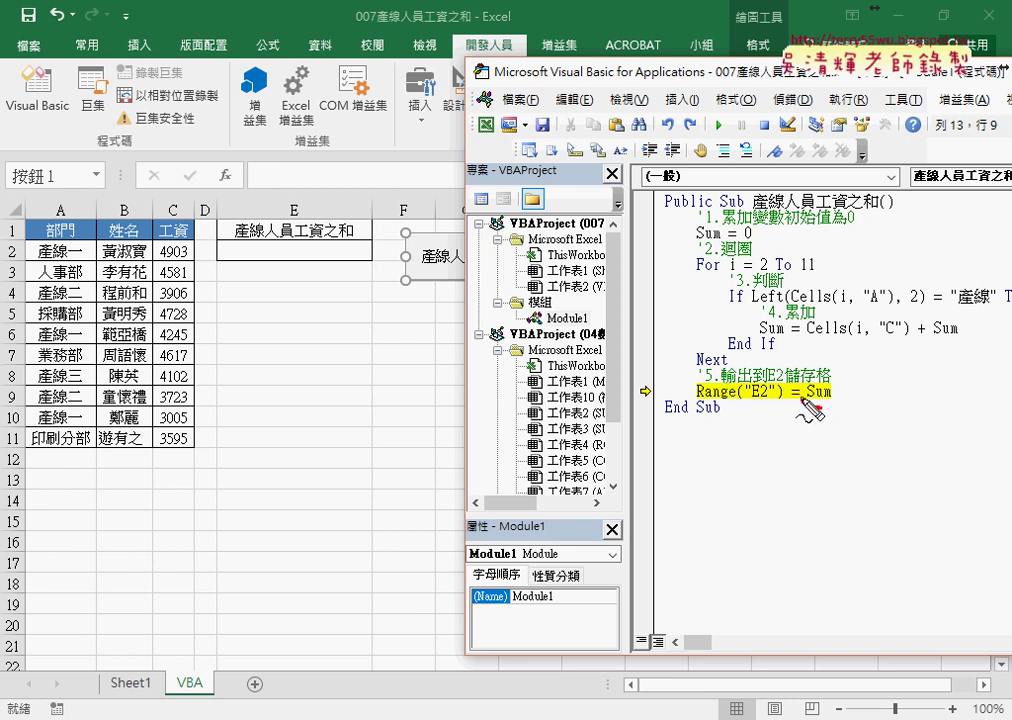
left_click_drag(832, 384, 840, 400)
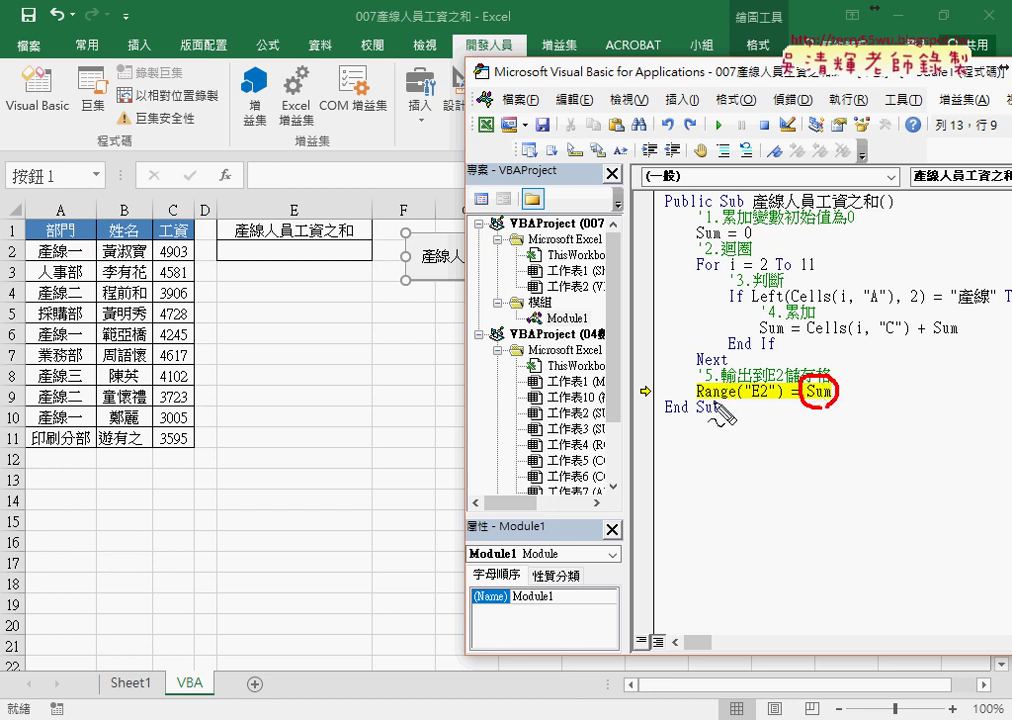
left_click_drag(712, 402, 765, 401)
mouse_move(742, 392)
left_mouse_down()
mouse_move(800, 362)
mouse_move(826, 376)
left_mouse_up()
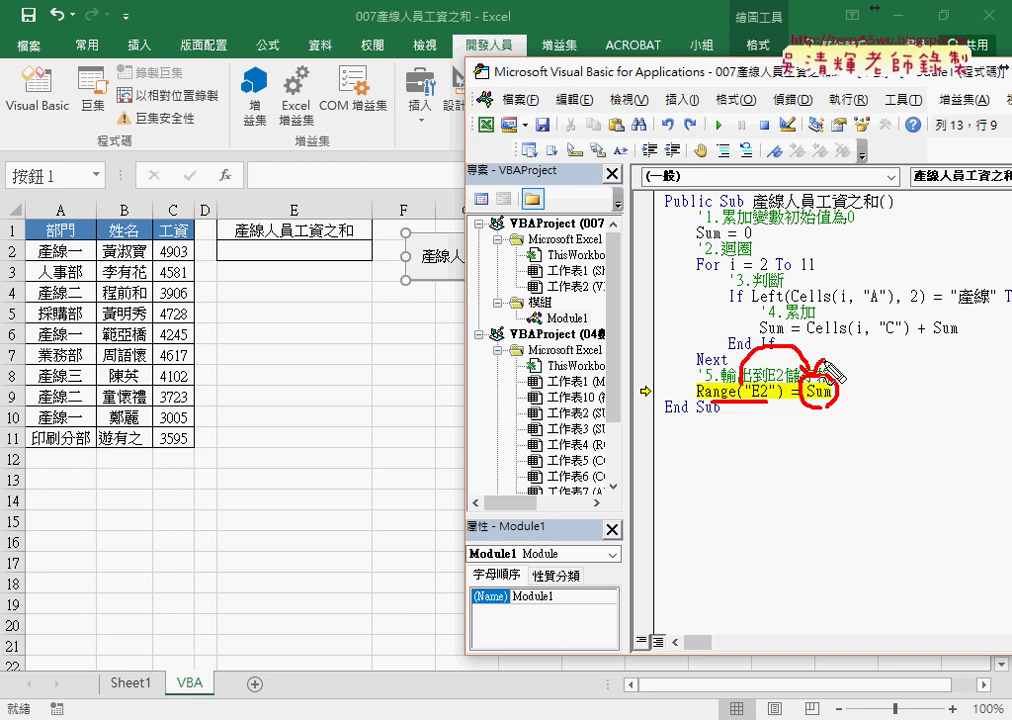
key("Escape")
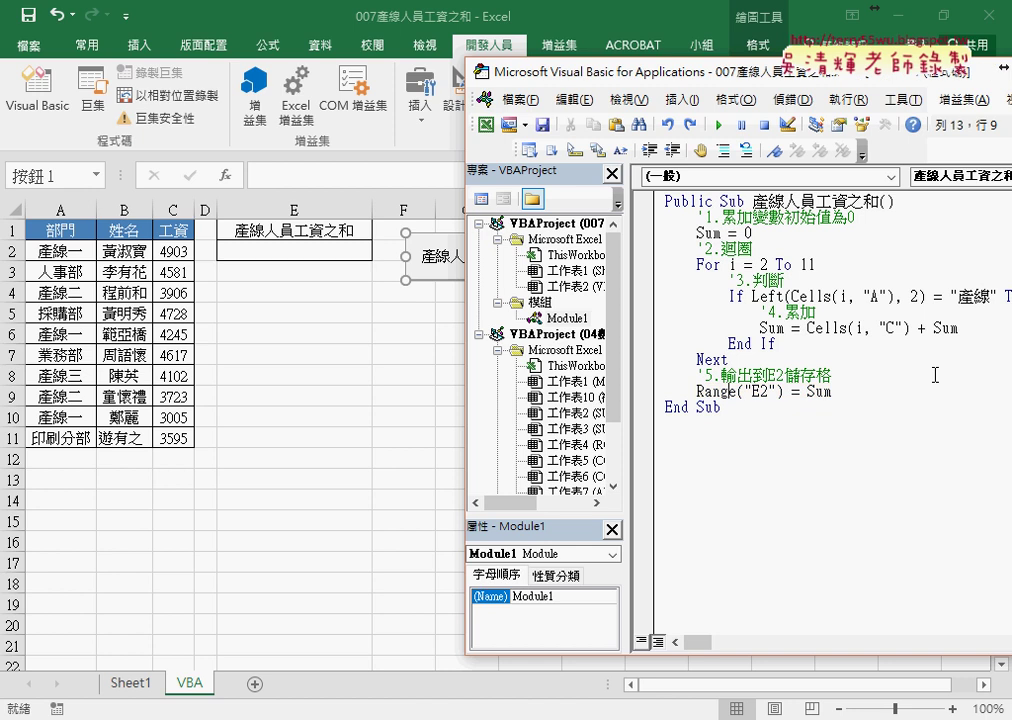
Step: Finish and reset the macro, then rerun it from the sheet button so E2 shows 23884
key("F8")
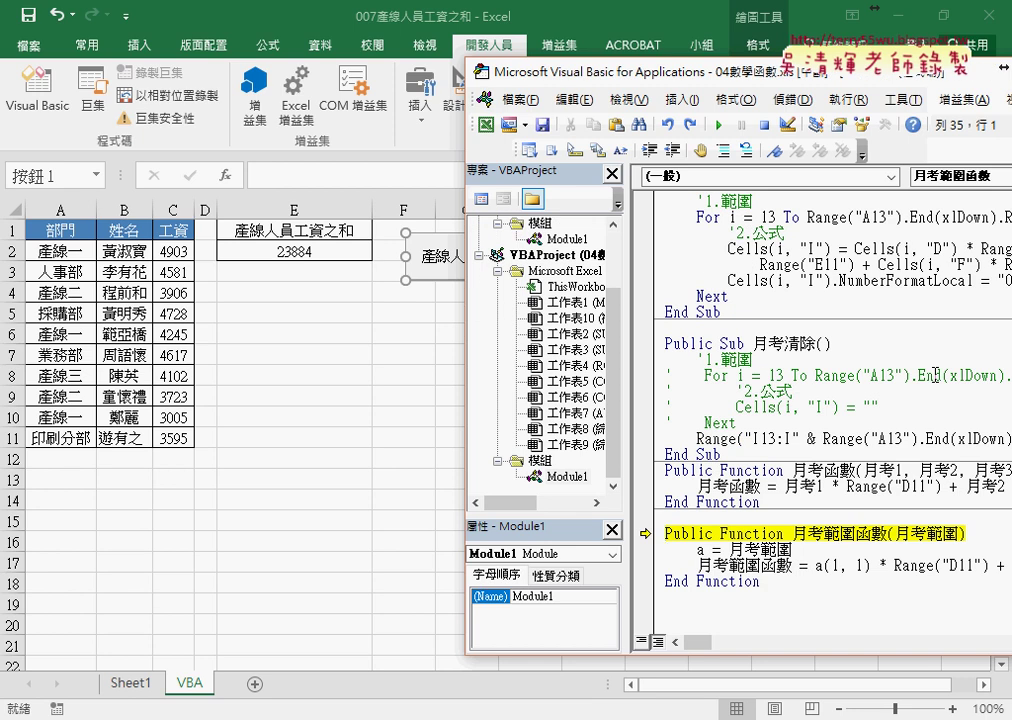
left_click(718, 125)
left_click(410, 375)
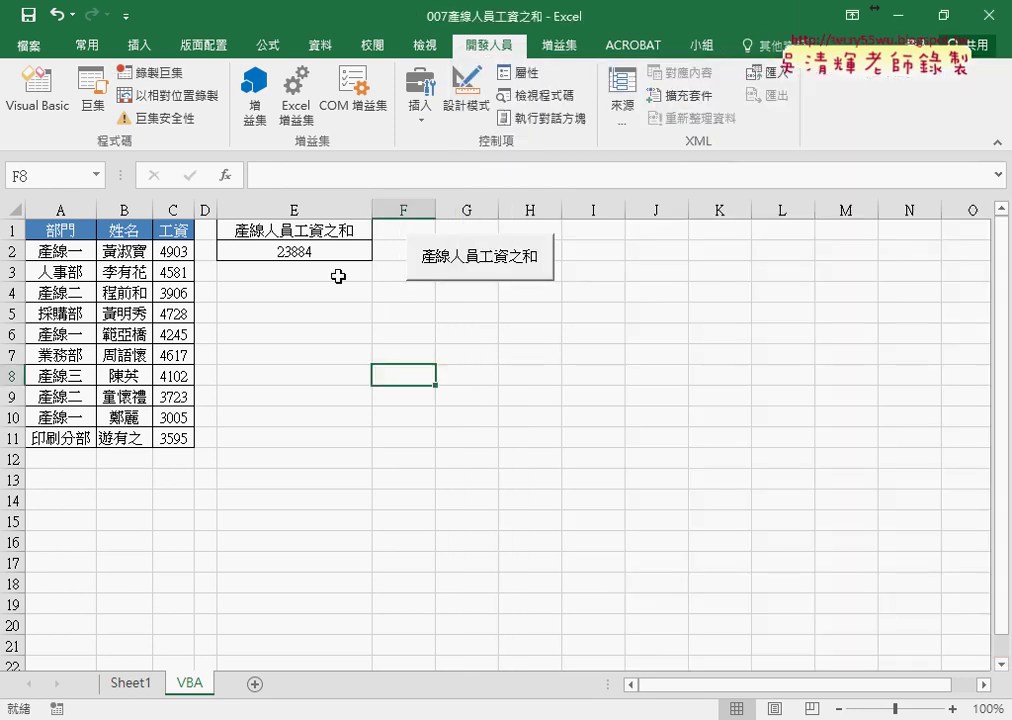
left_click(298, 252)
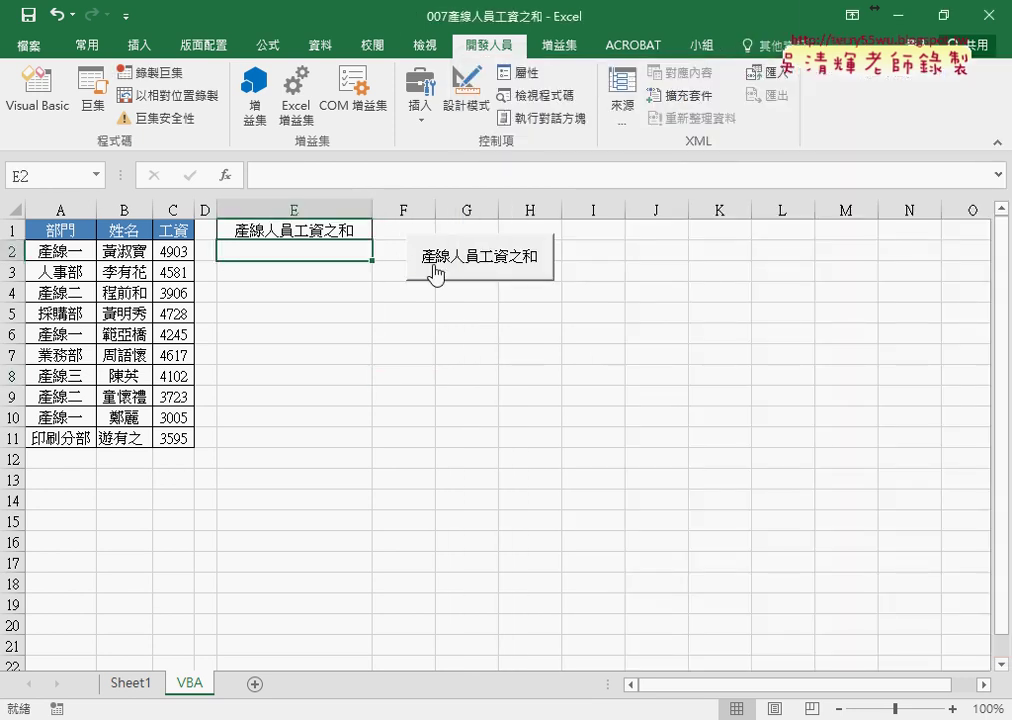
left_click(476, 265)
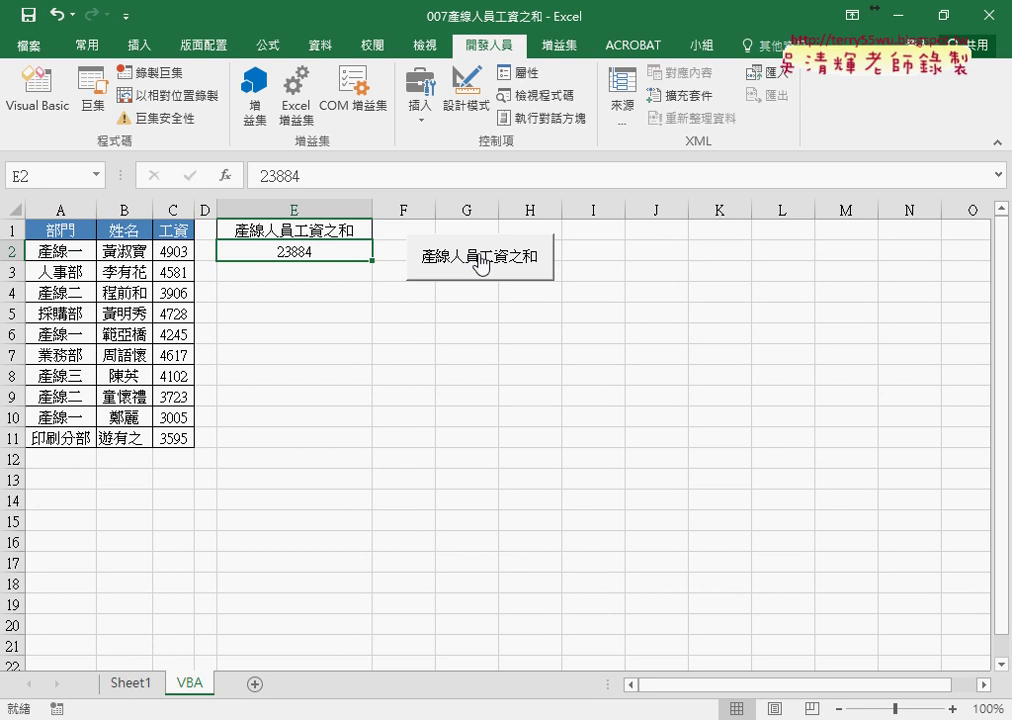
Step: Open the button's macro code again via 指定巨集 > 編輯
right_click(478, 266)
left_click(575, 400)
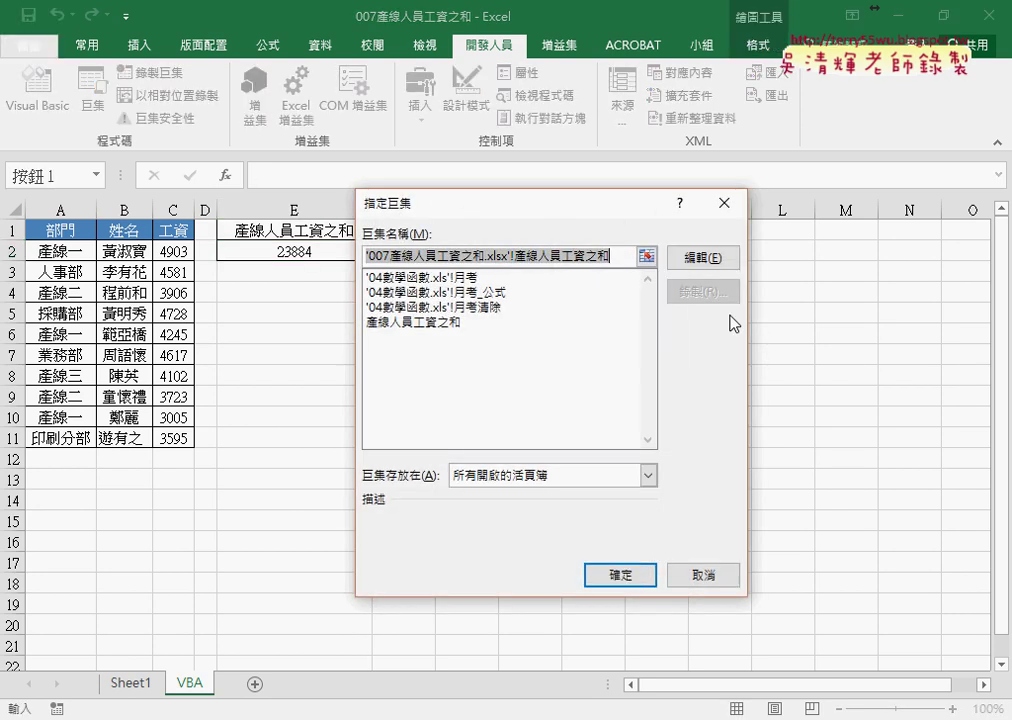
left_click(694, 259)
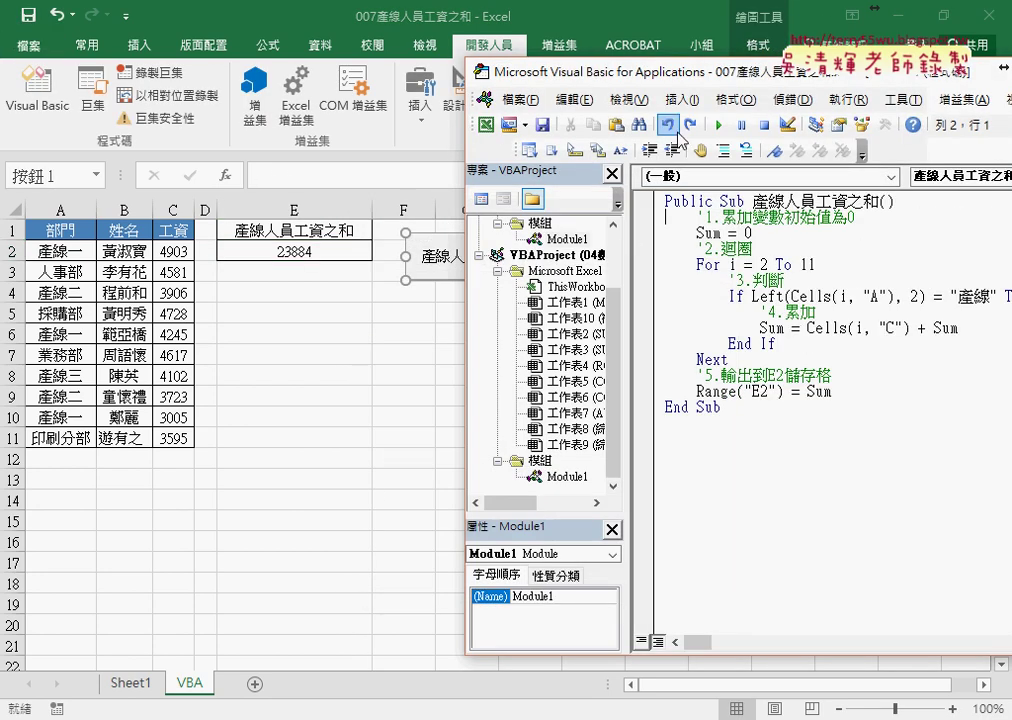
left_click_drag(525, 72, 270, 65)
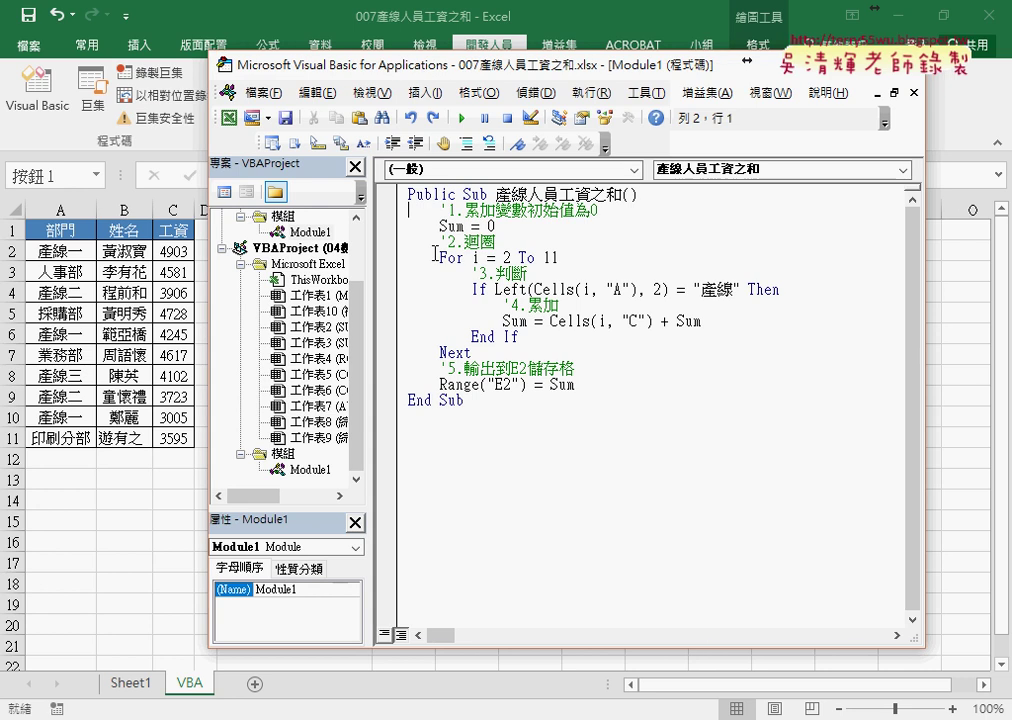
left_click_drag(439, 257, 560, 257)
left_click_drag(493, 352, 439, 352)
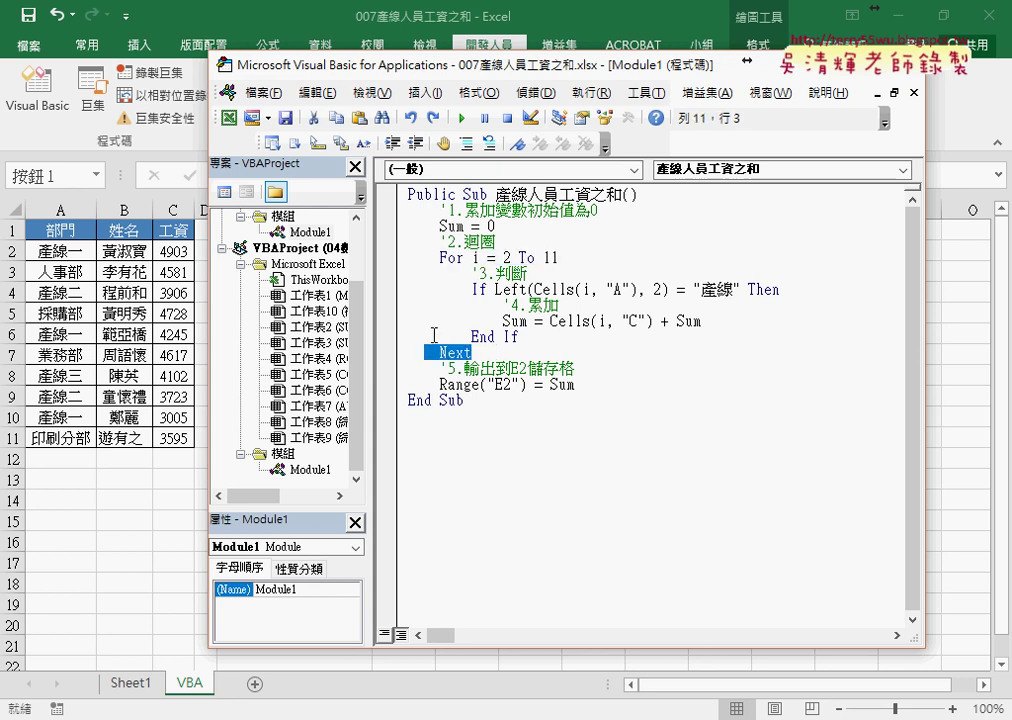
mouse_move(472, 289)
left_mouse_down()
mouse_move(780, 289)
mouse_move(527, 321)
left_mouse_up()
left_click_drag(497, 226, 440, 226)
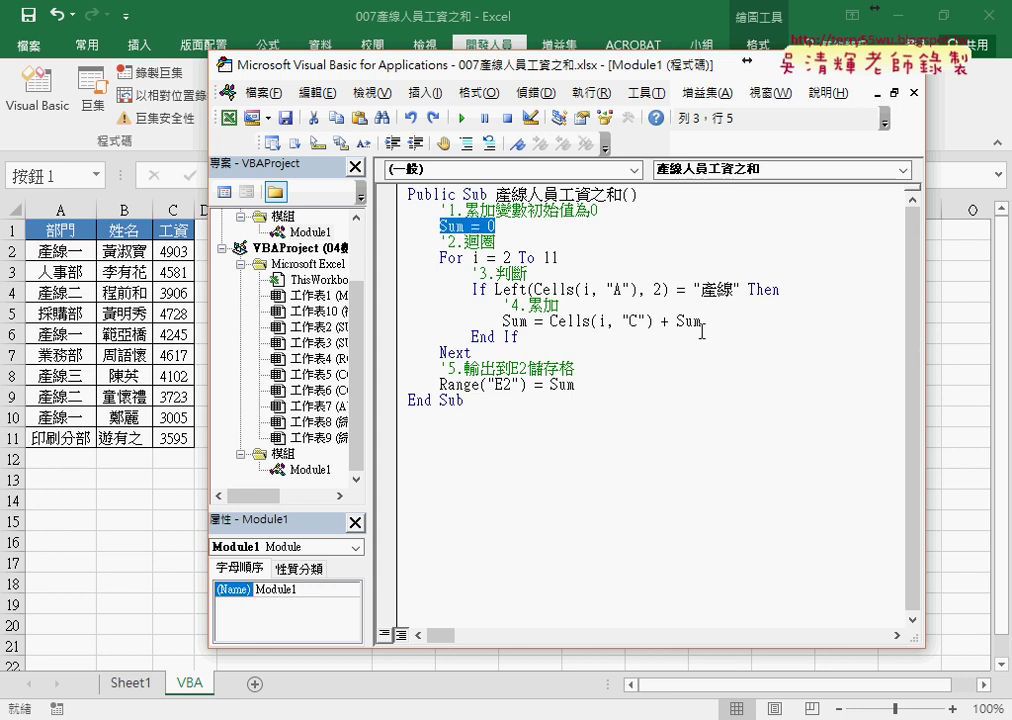
left_click_drag(701, 321, 547, 321)
left_click_drag(576, 384, 550, 384)
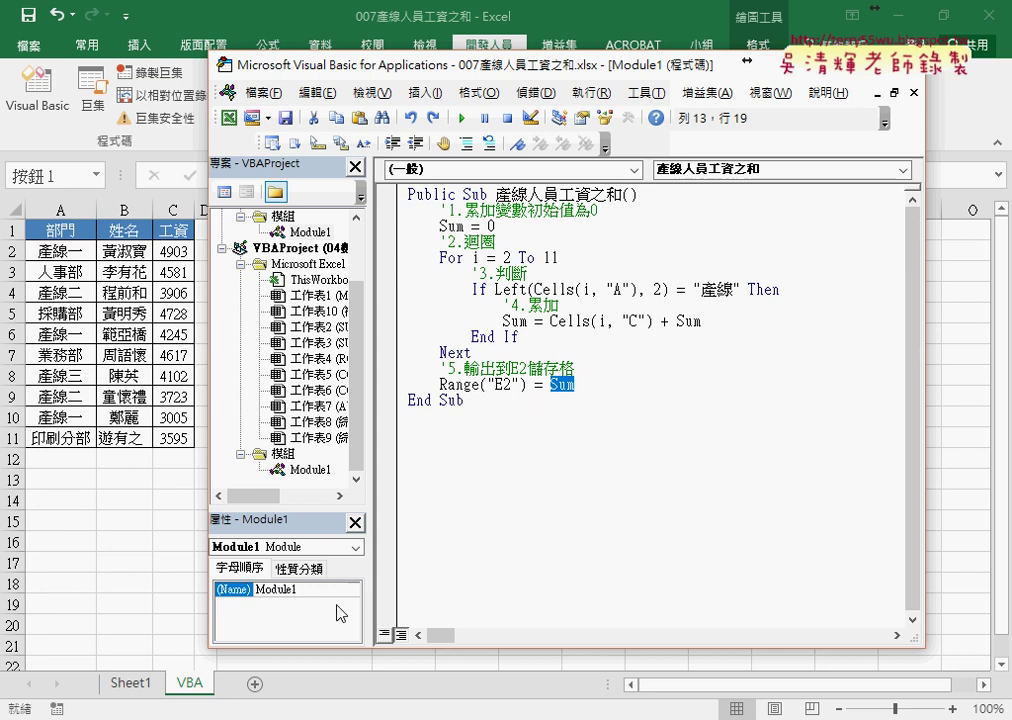
mouse_move(268, 705)
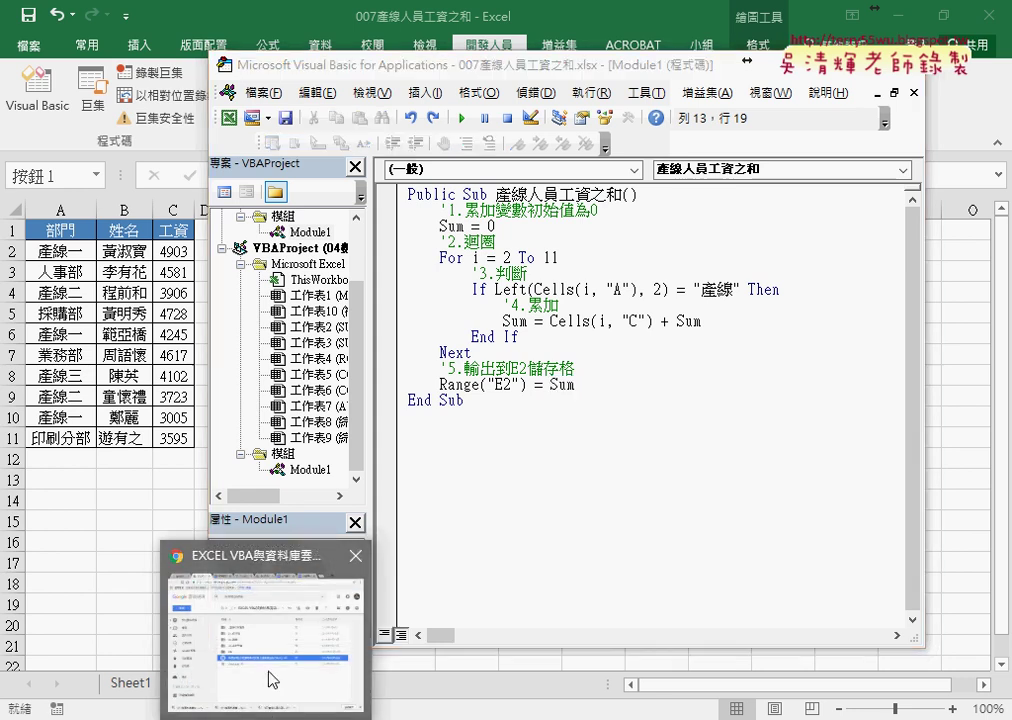
Step: In Drive, go through _雲端白板畫面 and 04_數學函數 to open the 007產線人員工資之和 Google Doc
left_click(267, 673)
left_click(405, 290)
double_click(405, 290)
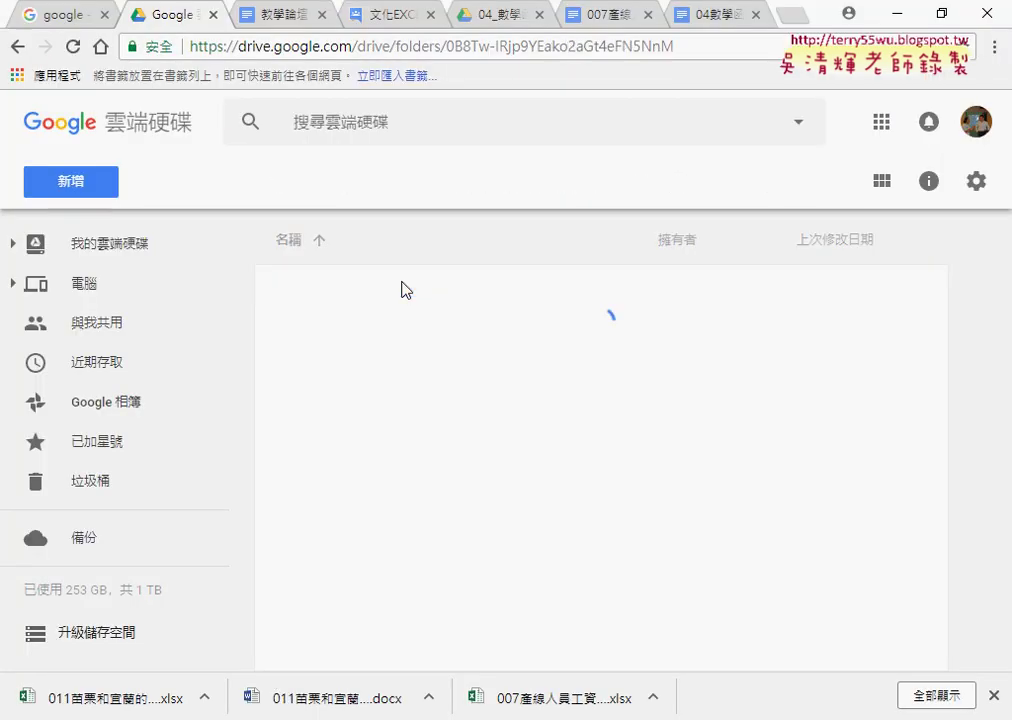
left_click(380, 381)
double_click(380, 378)
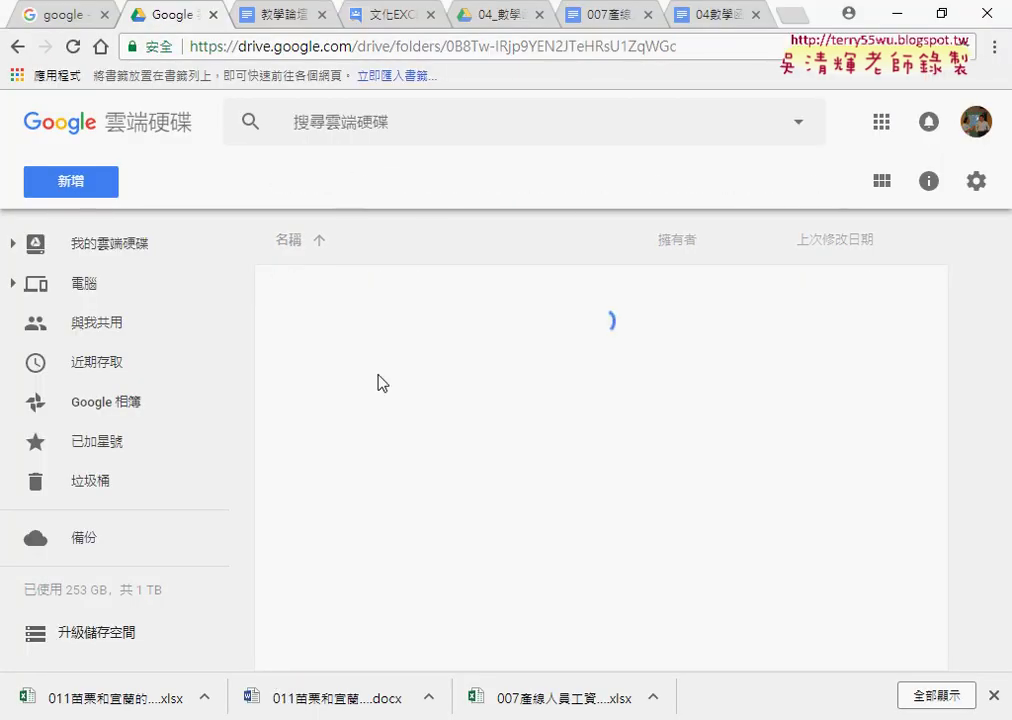
left_click(347, 480)
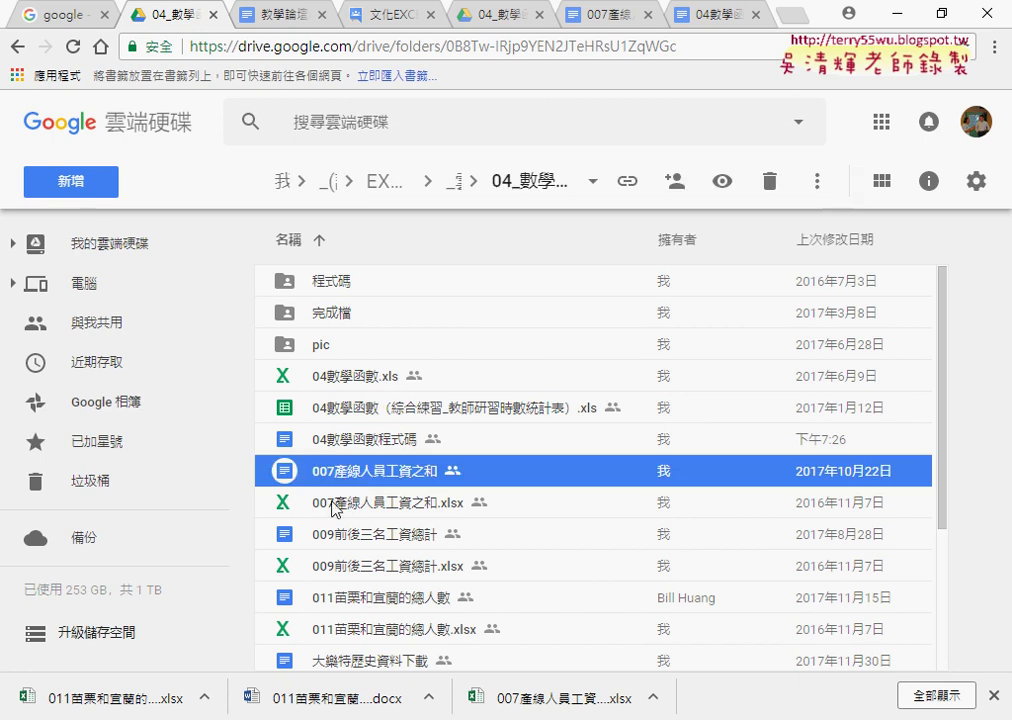
left_click(297, 508)
left_click(289, 474)
double_click(295, 478)
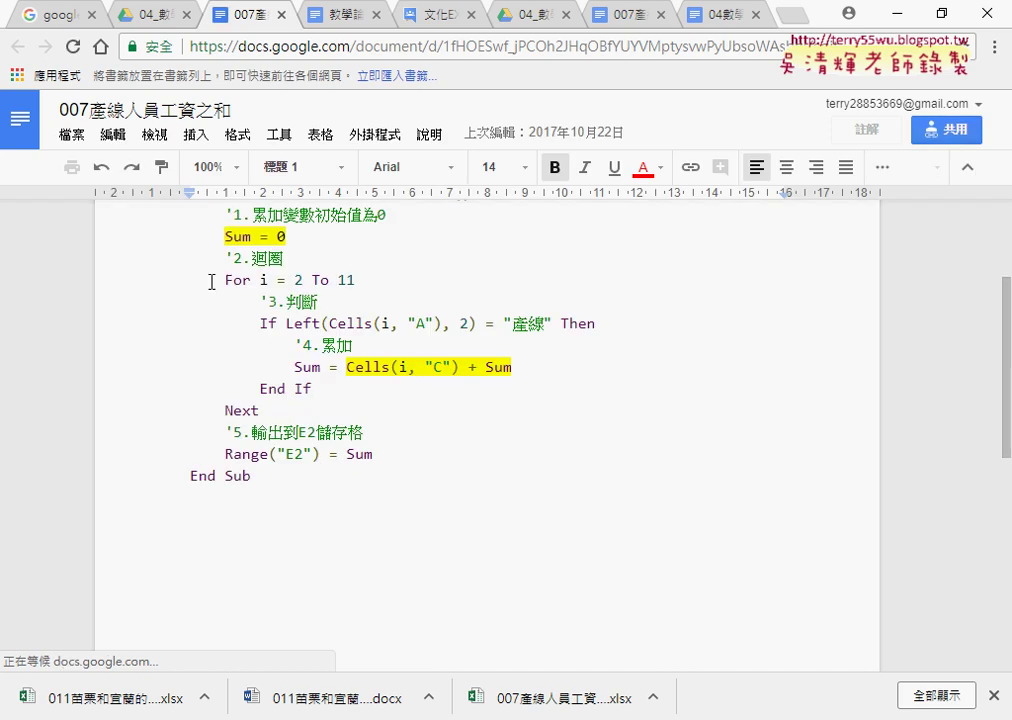
Step: Select the macro code from Public Sub down to the Range("E2") = Sum line
left_click_drag(190, 389, 320, 652)
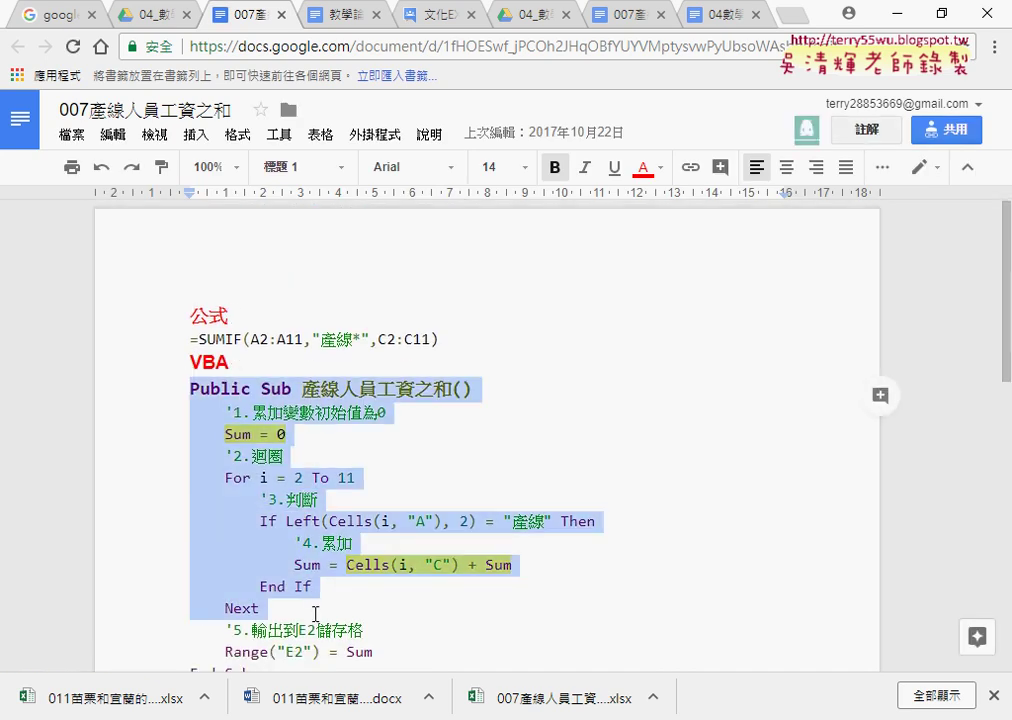
scroll(388, 589, "down", 1)
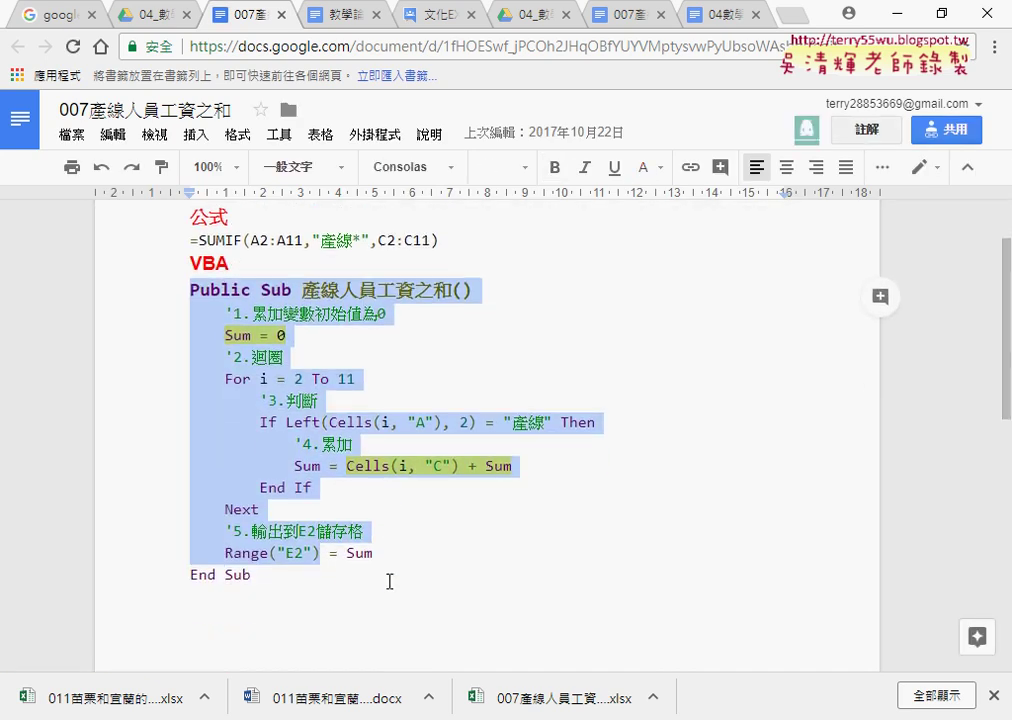